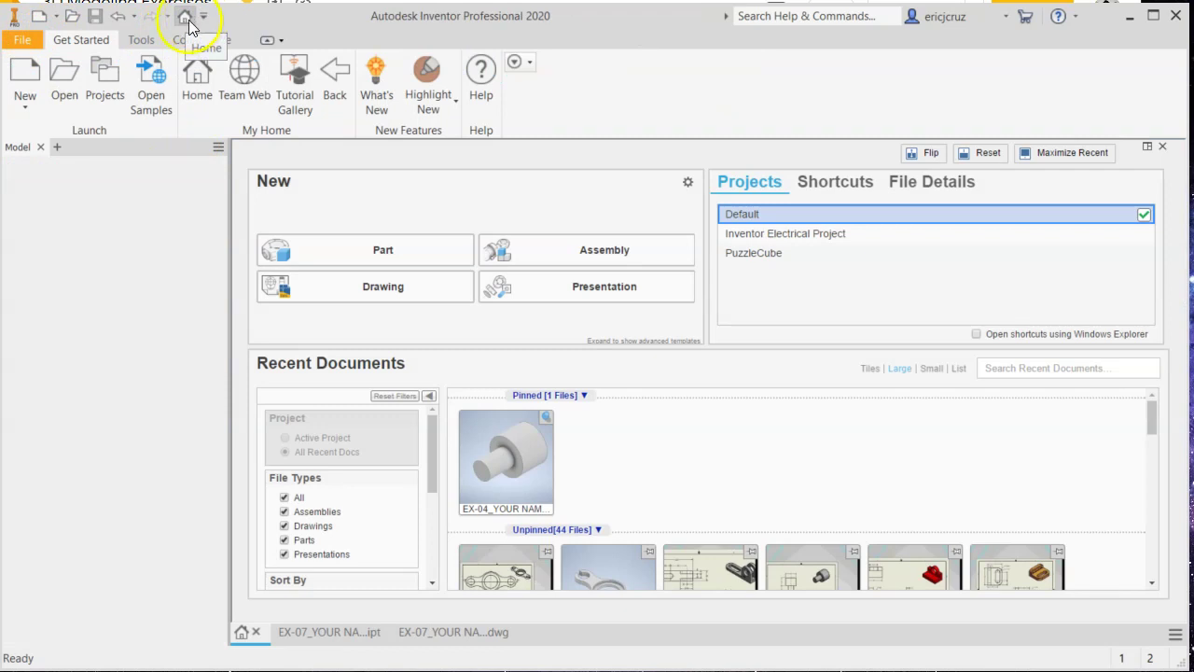
Step: Create a new part and set its document length unit to millimeter
click(56, 20)
click(75, 112)
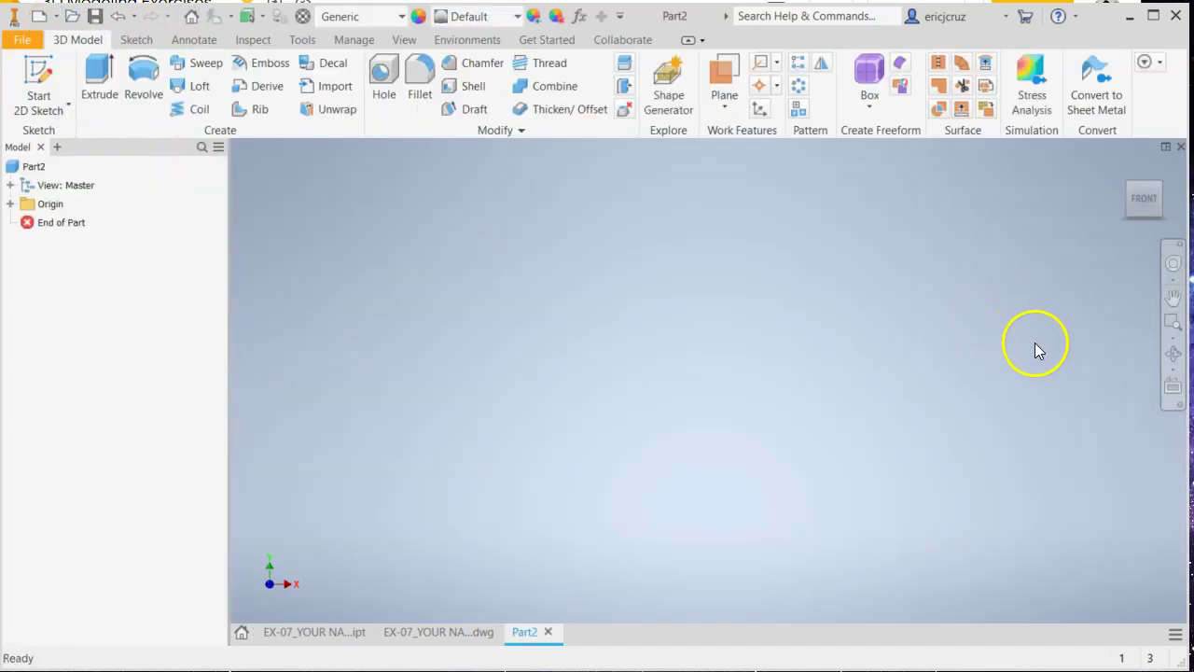
click(302, 39)
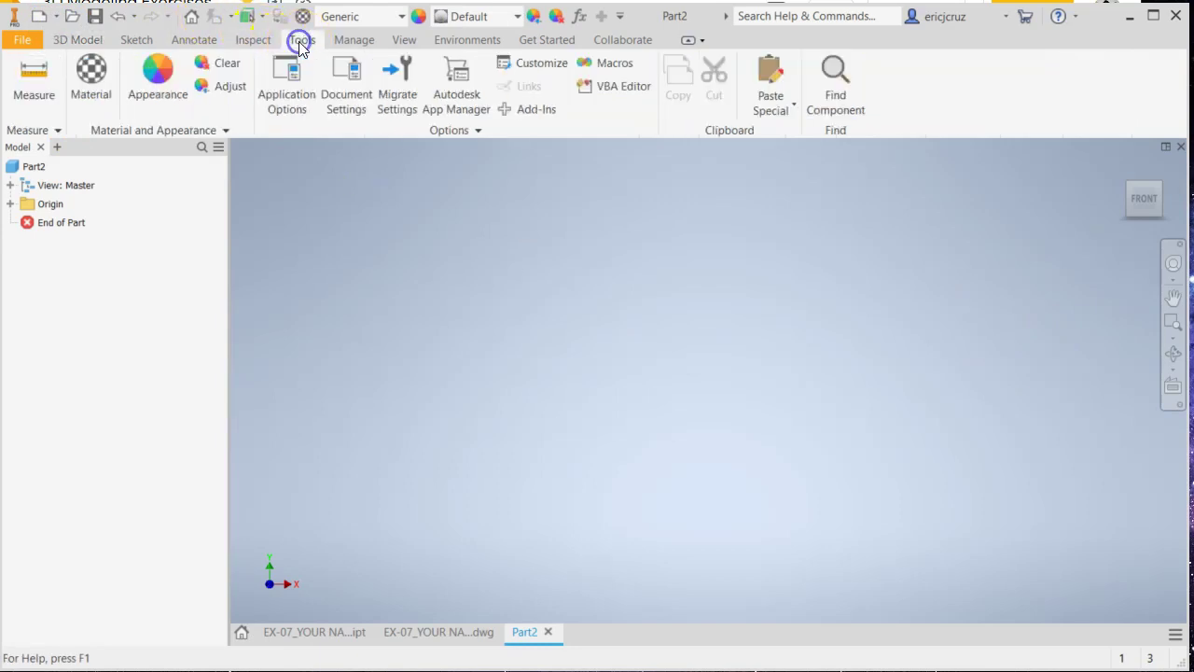
click(344, 74)
click(239, 127)
click(267, 191)
click(254, 242)
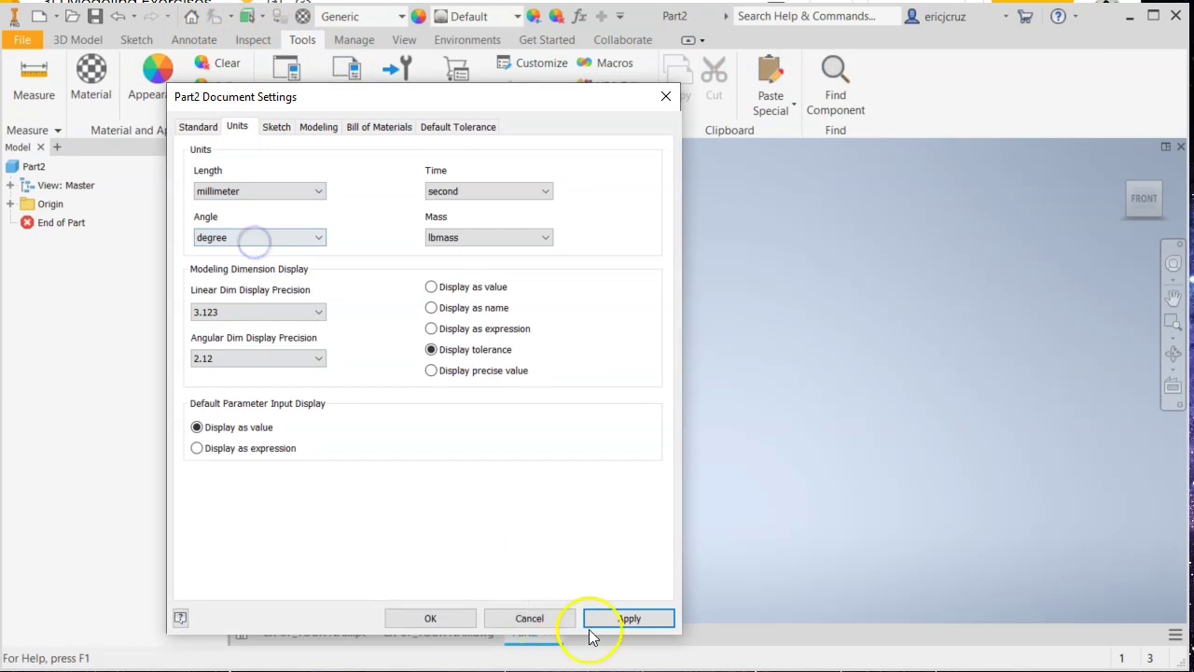
click(626, 619)
click(432, 619)
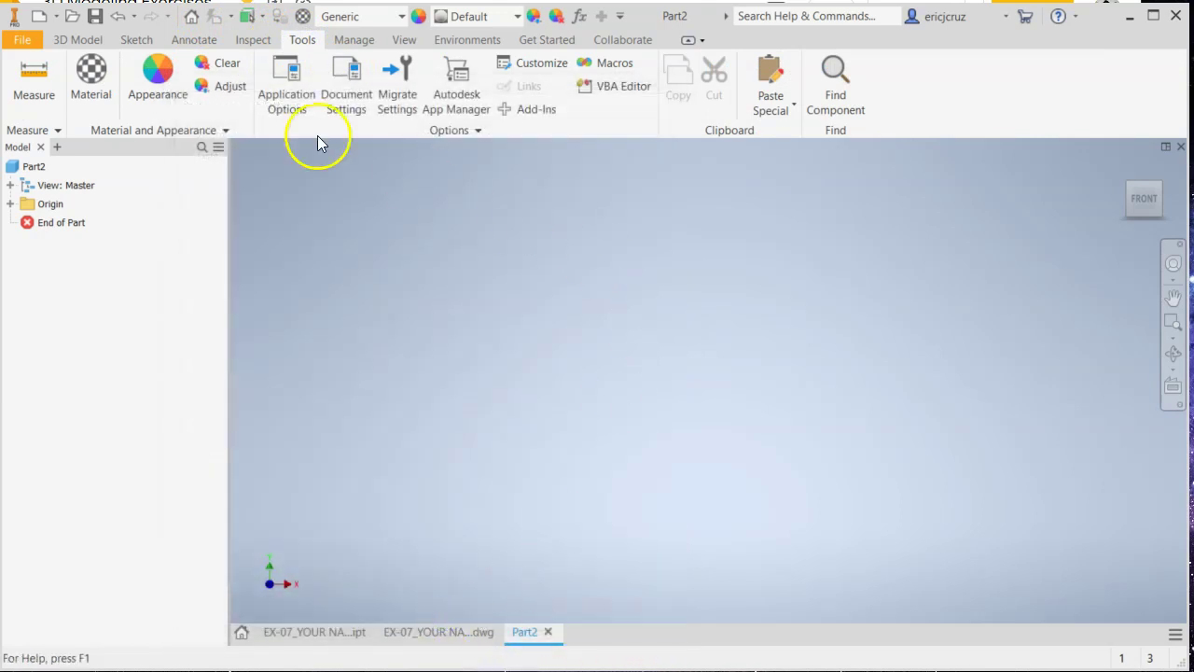
Step: Start a 2D sketch on the front XY origin plane
click(97, 40)
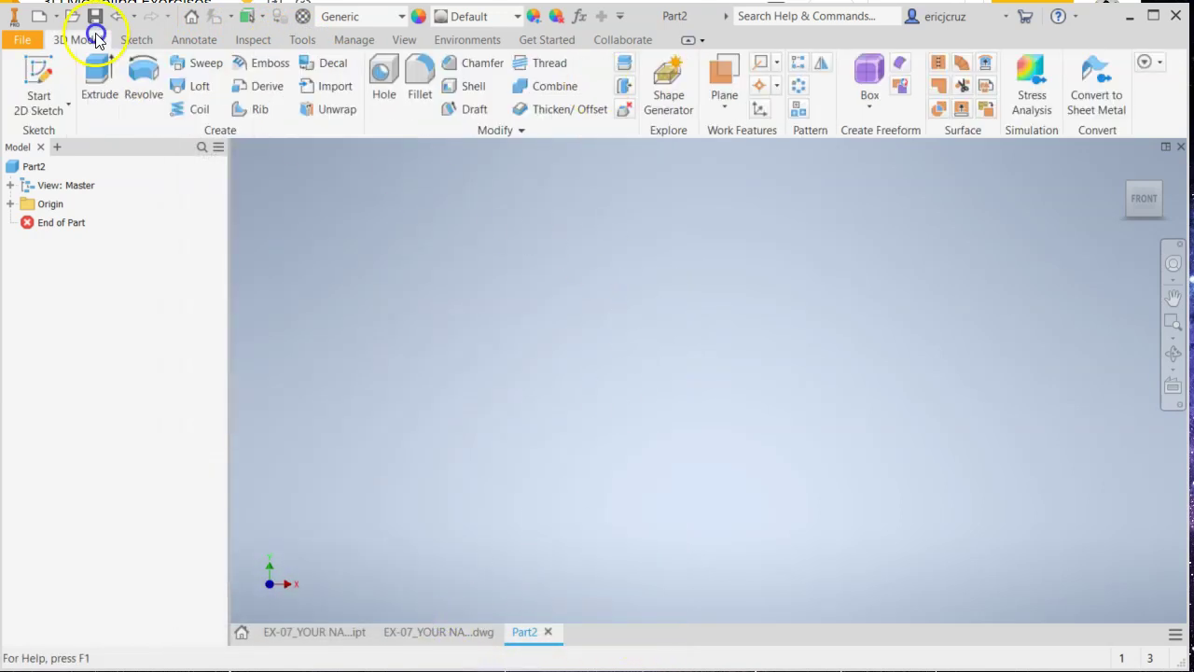
click(38, 76)
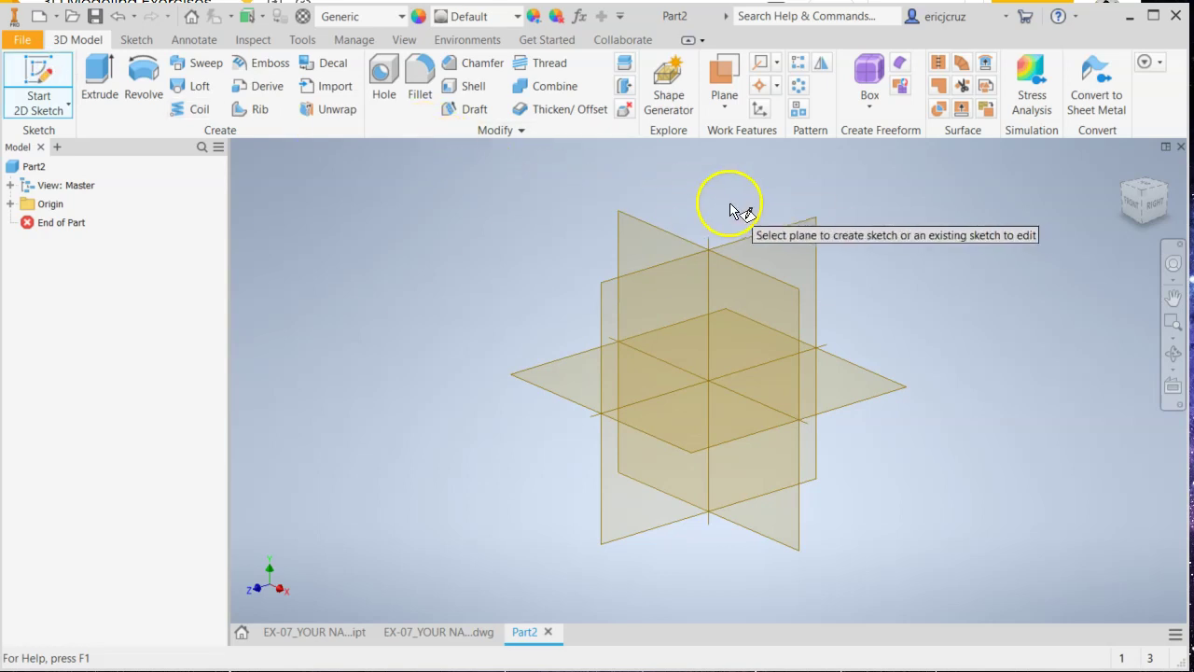
click(648, 241)
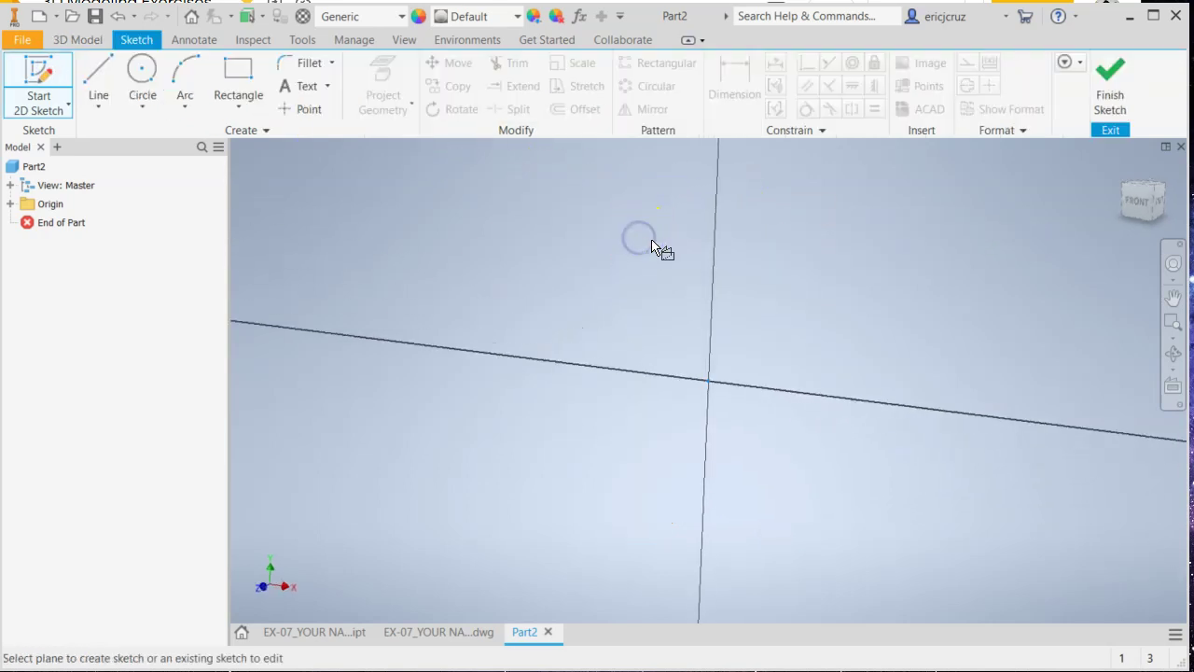
Step: Check the EX-08 reference drawing and sketch an upright rectangle about 3.7 mm wide with its lower corner on the origin
click(571, 1)
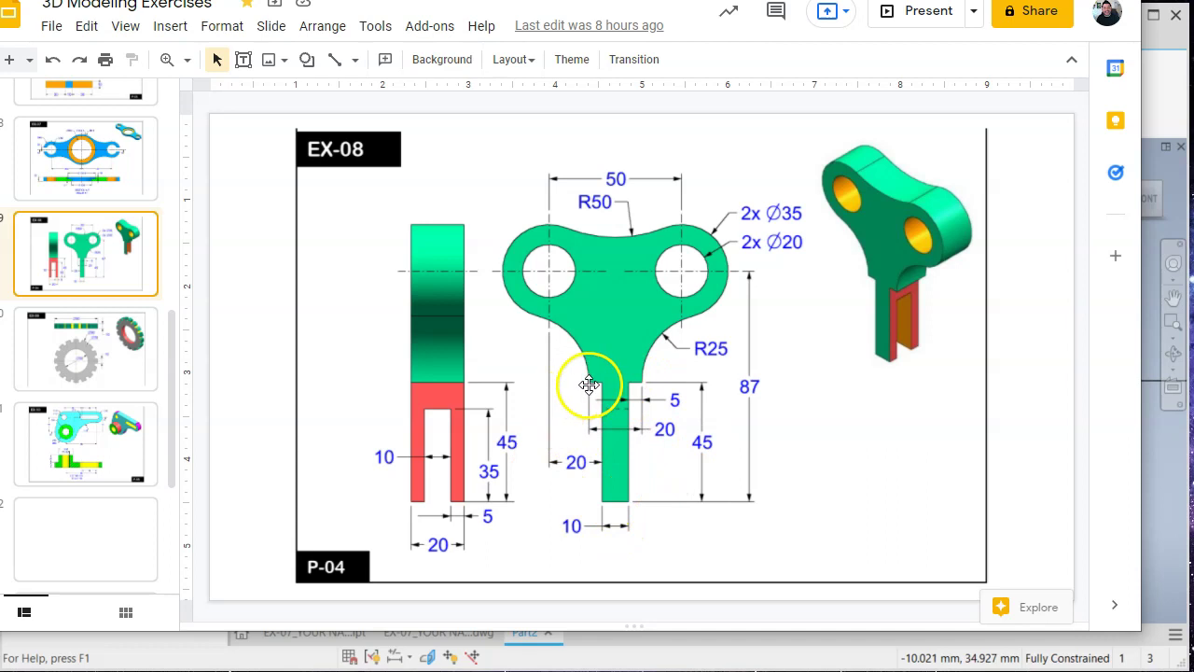
click(1152, 505)
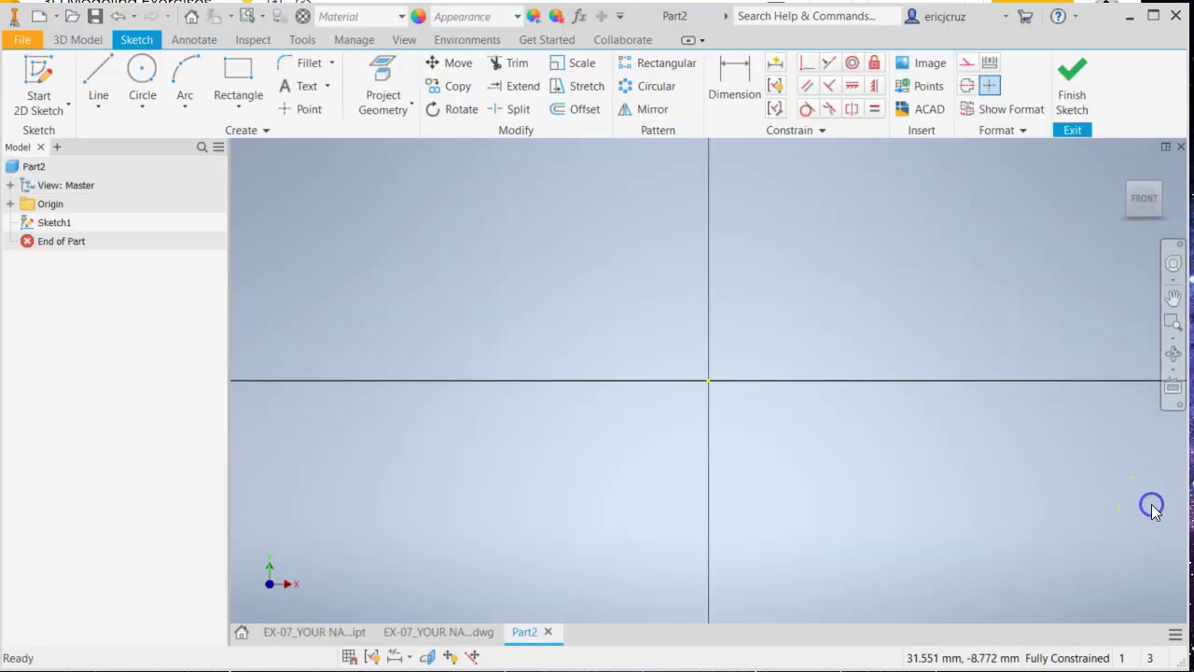
click(235, 75)
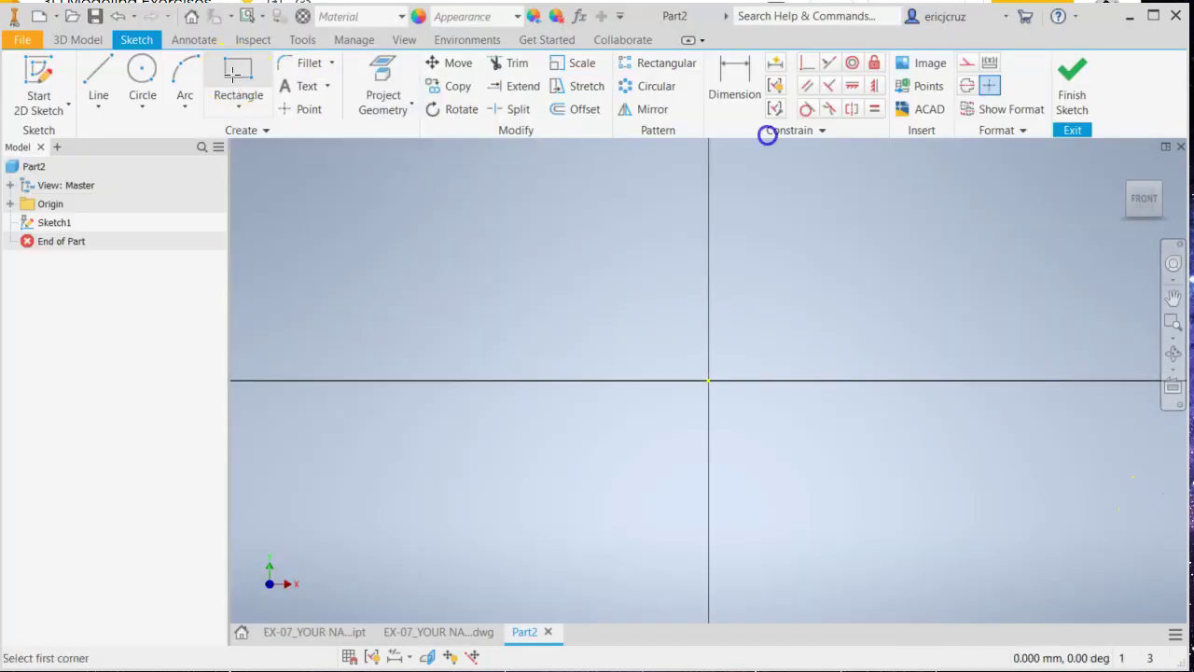
click(708, 381)
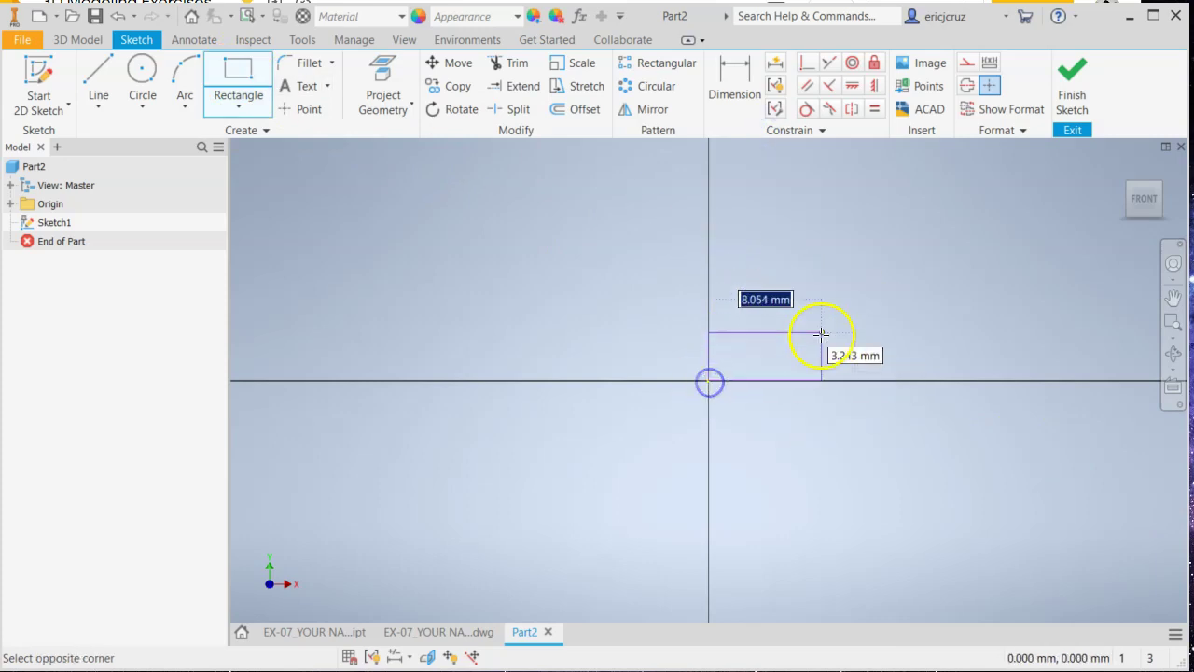
click(761, 253)
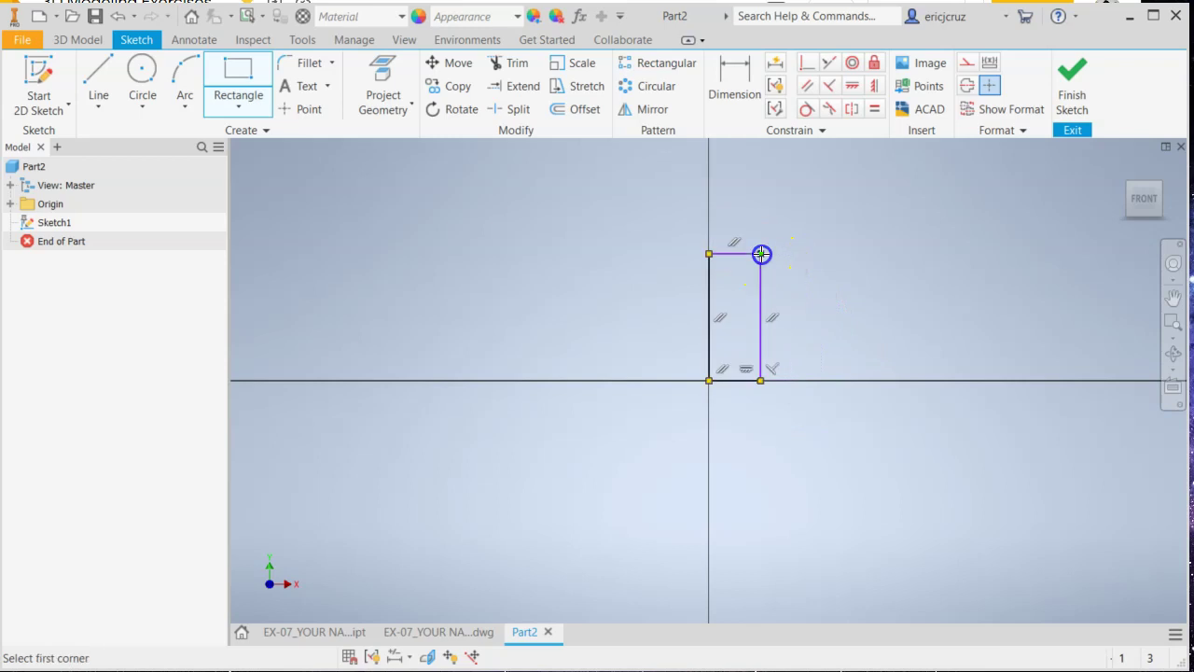
middle_drag(816, 254, 763, 309)
Step: Dimension the rectangle to 20 mm wide and 45 mm high
click(732, 78)
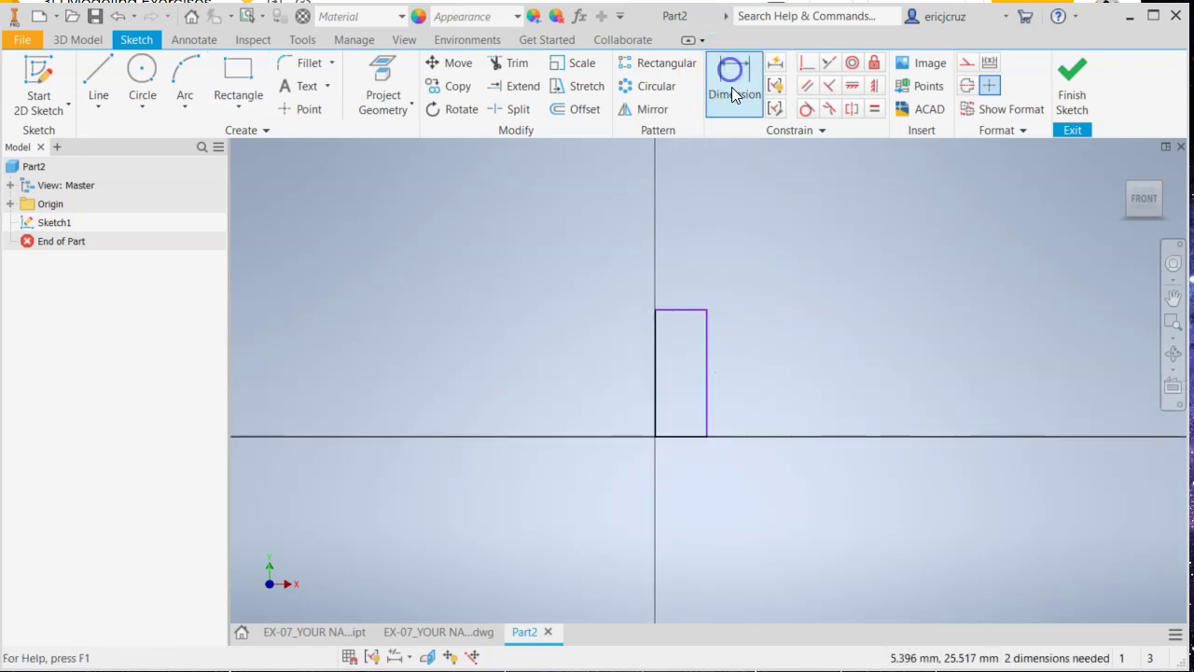
click(701, 280)
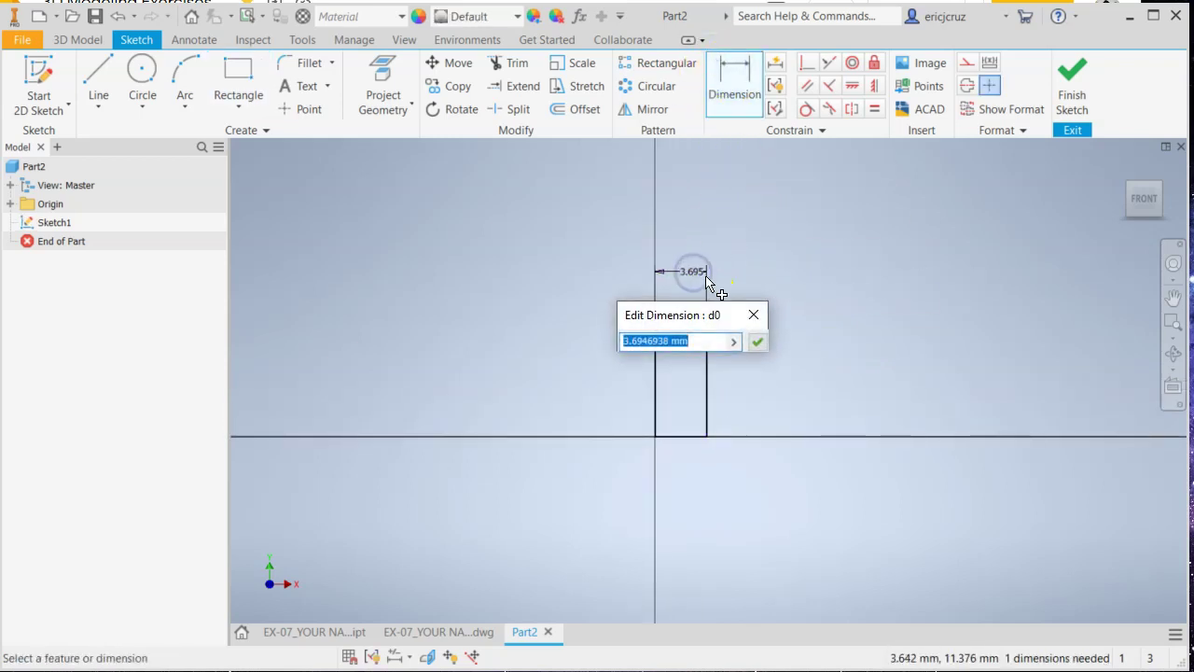
key(Return)
click(1142, 196)
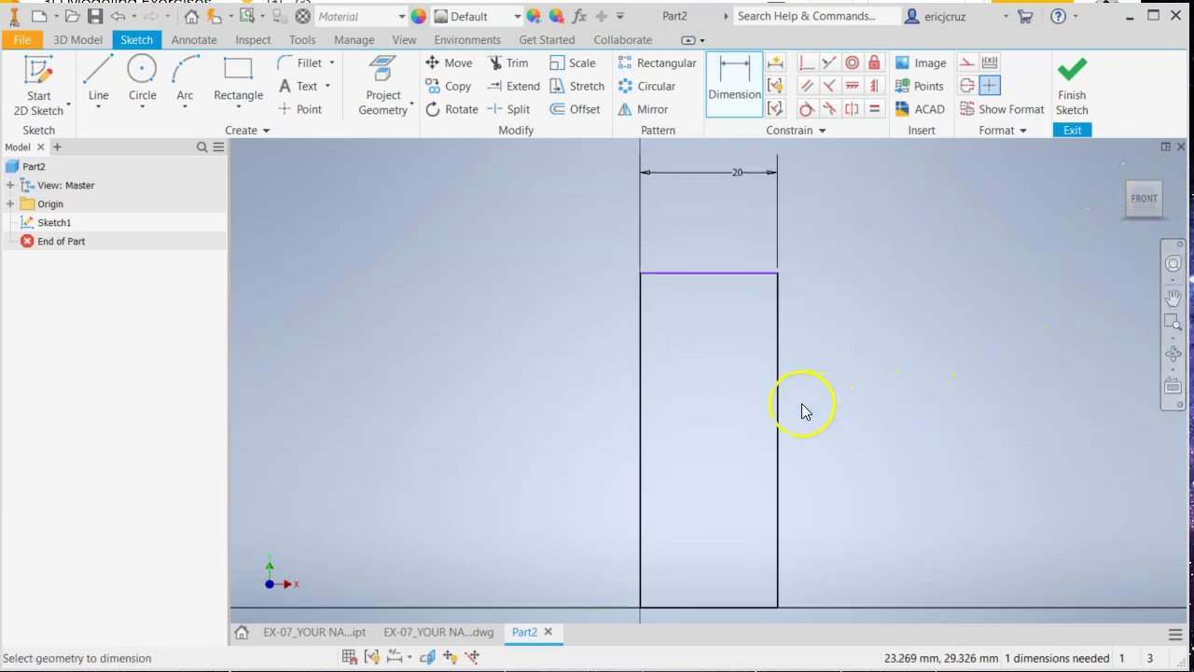
click(782, 432)
click(854, 427)
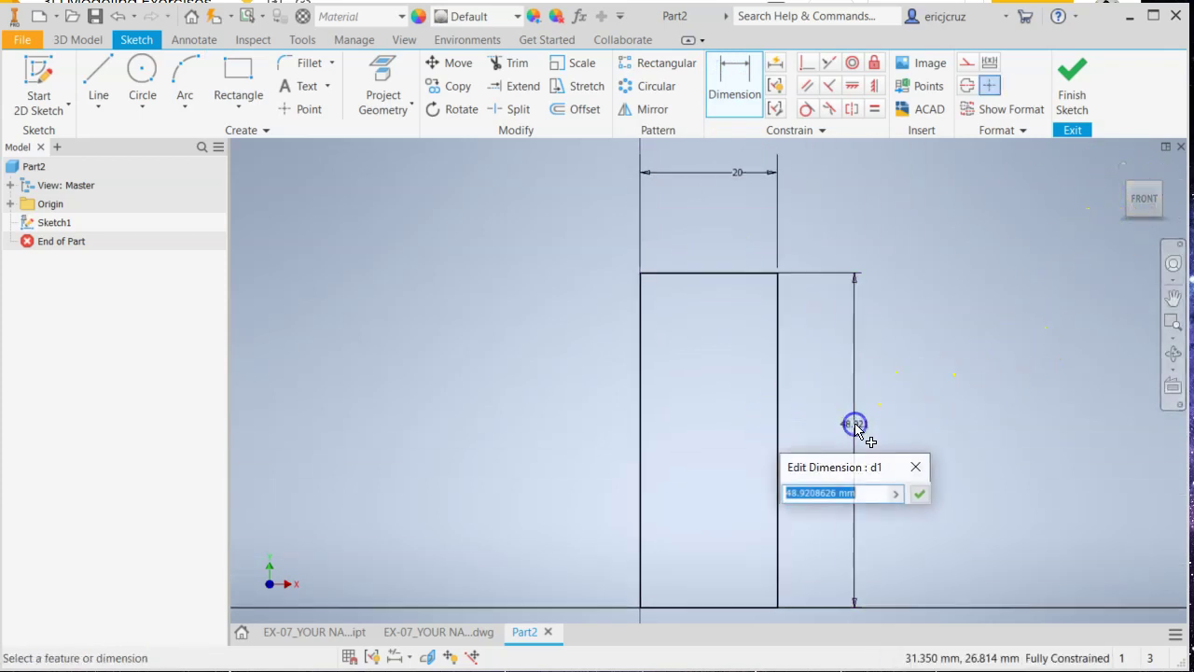
text(45)
key(Return)
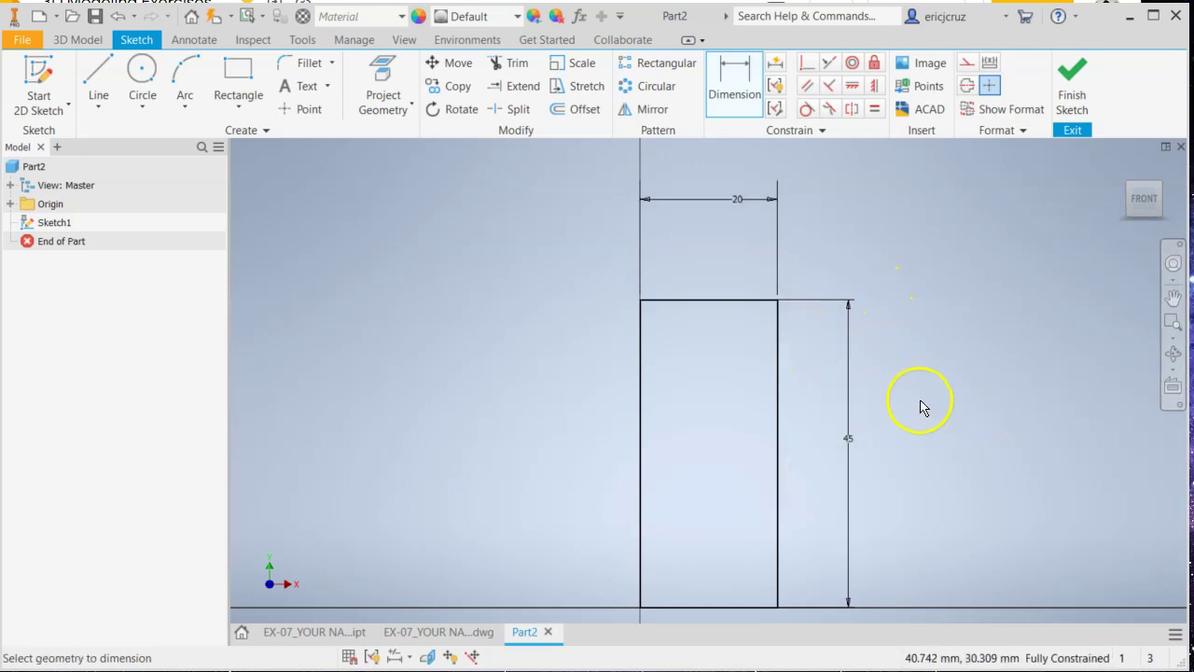
Step: Consult the EX-08 reference drawing and sketch a single horizontal line above the rectangle, crossing the vertical axis
click(757, 2)
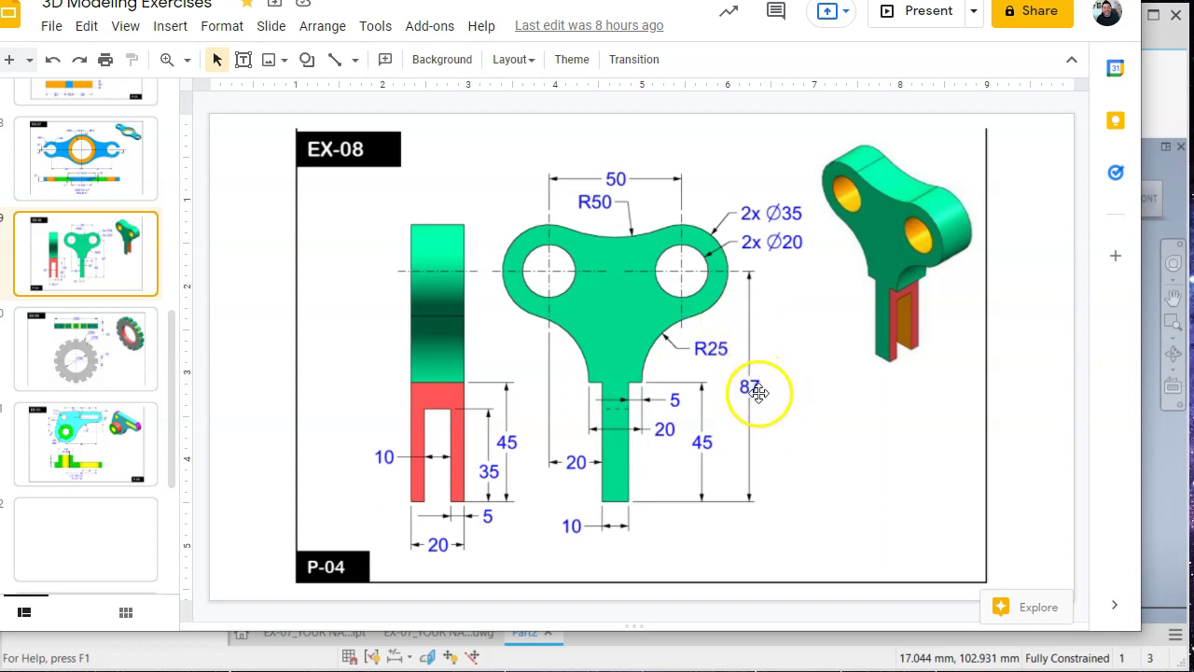
click(1154, 450)
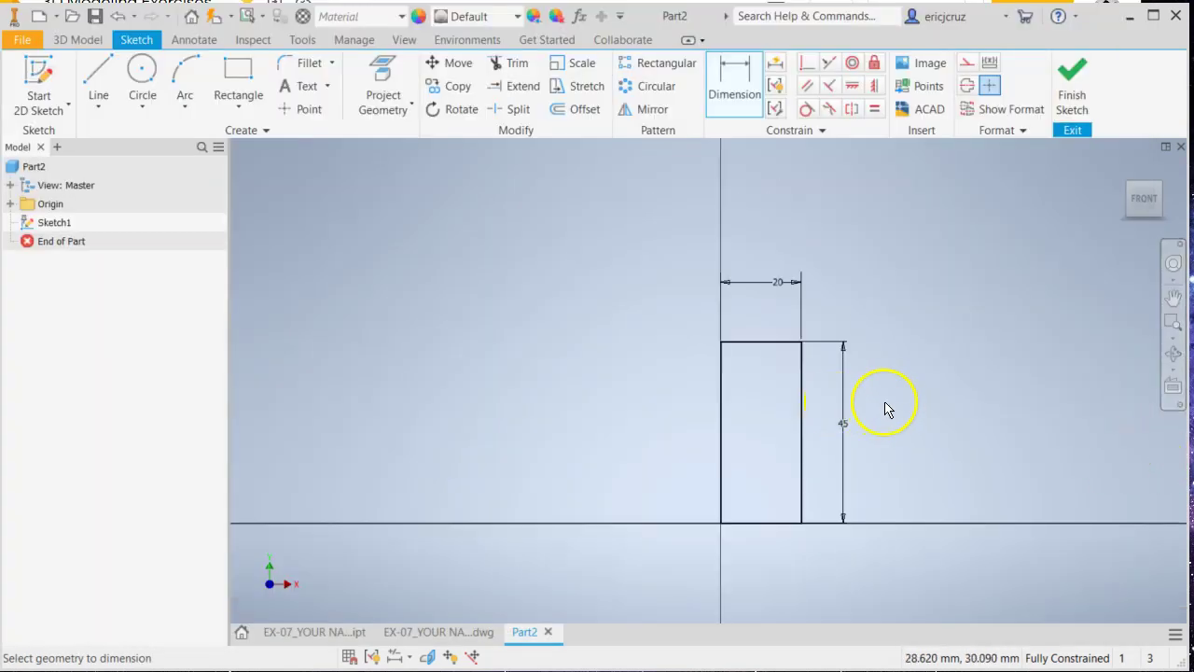
scroll(900, 406, down, 2)
middle_drag(903, 405, 640, 409)
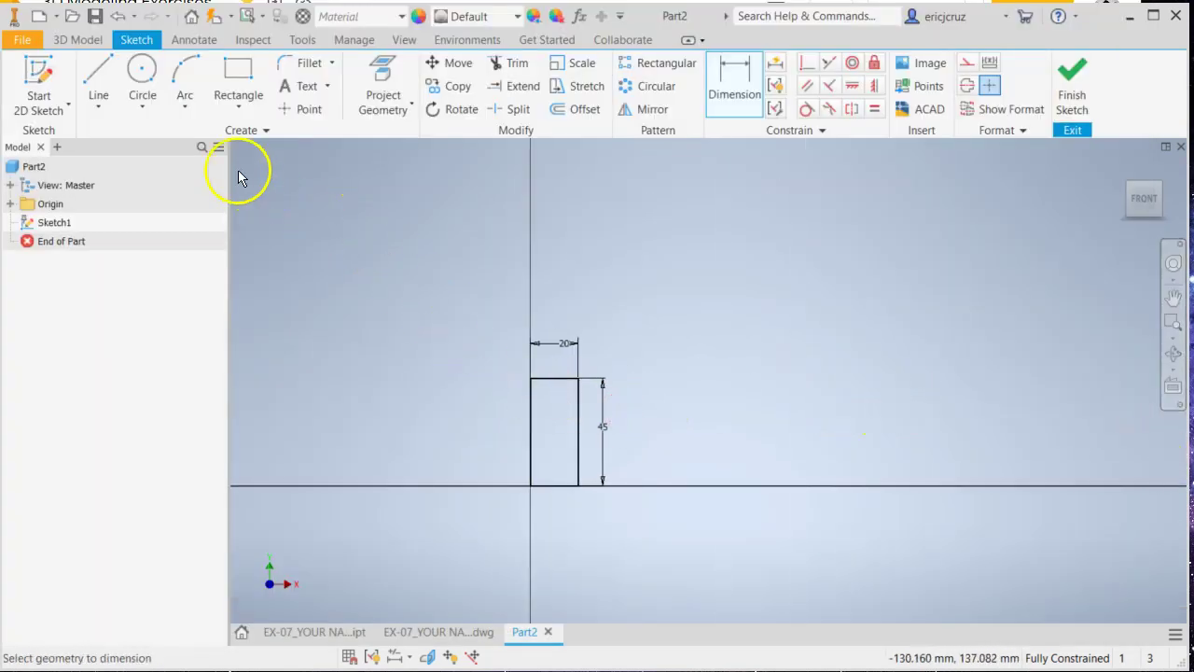
click(103, 82)
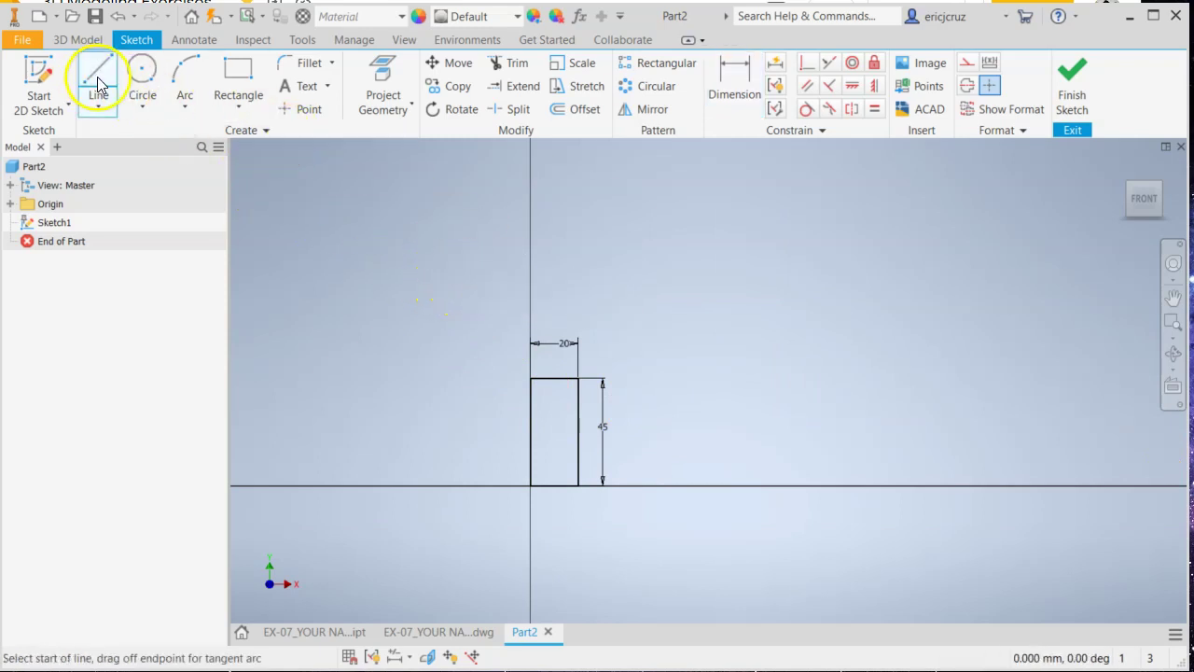
click(431, 269)
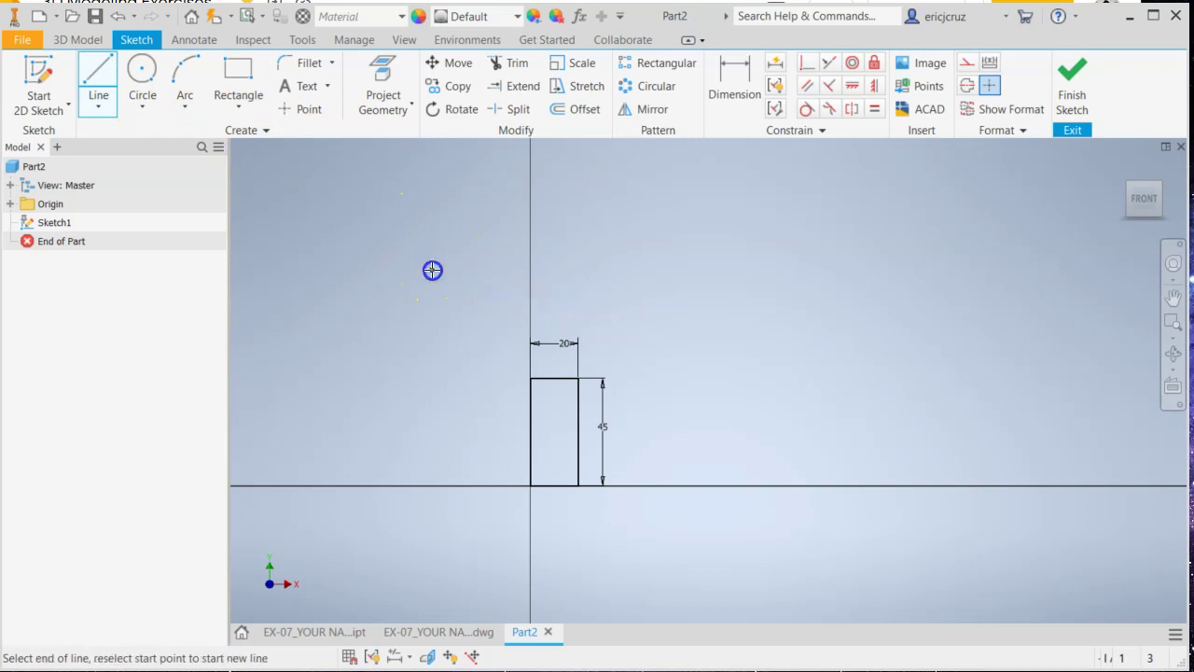
click(677, 270)
right_click(678, 331)
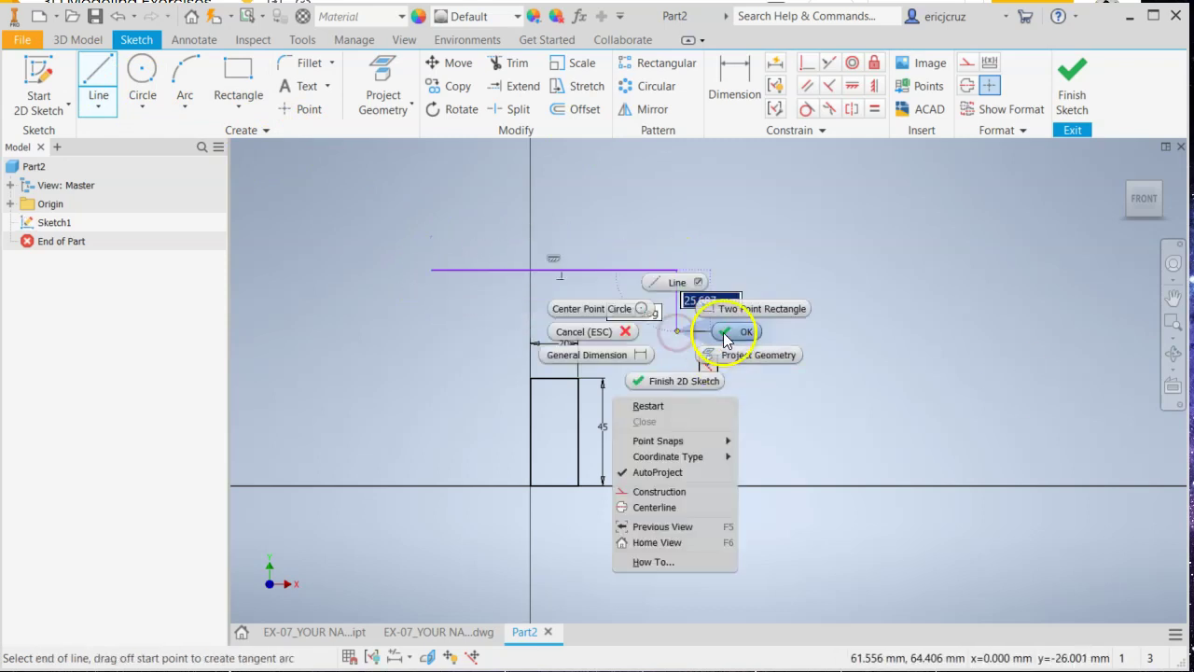
click(724, 333)
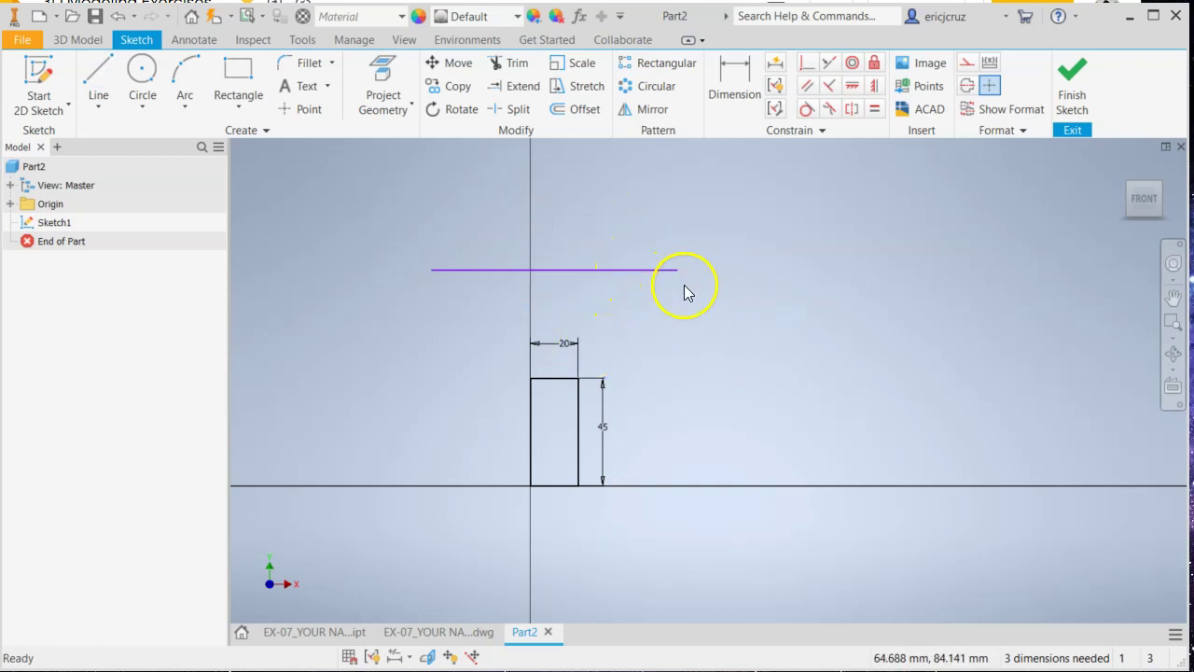
Step: Check the hole spacing in the reference drawing and dimension the horizontal line's length to 50 mm
key(alt+Tab)
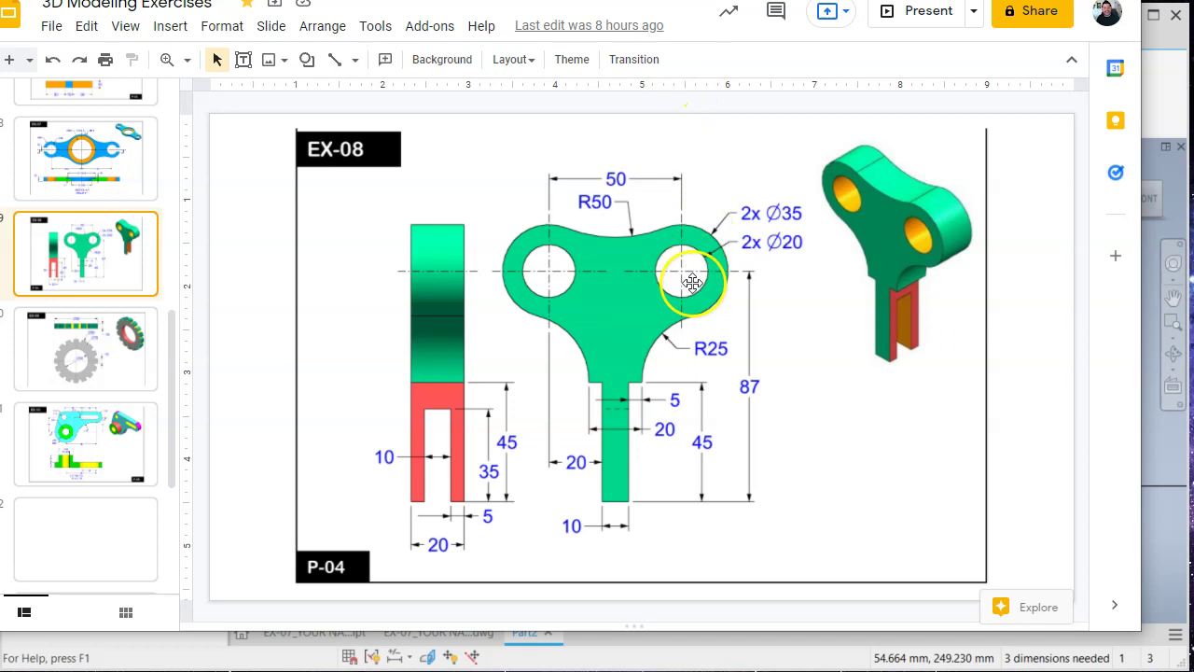
click(1166, 477)
click(719, 76)
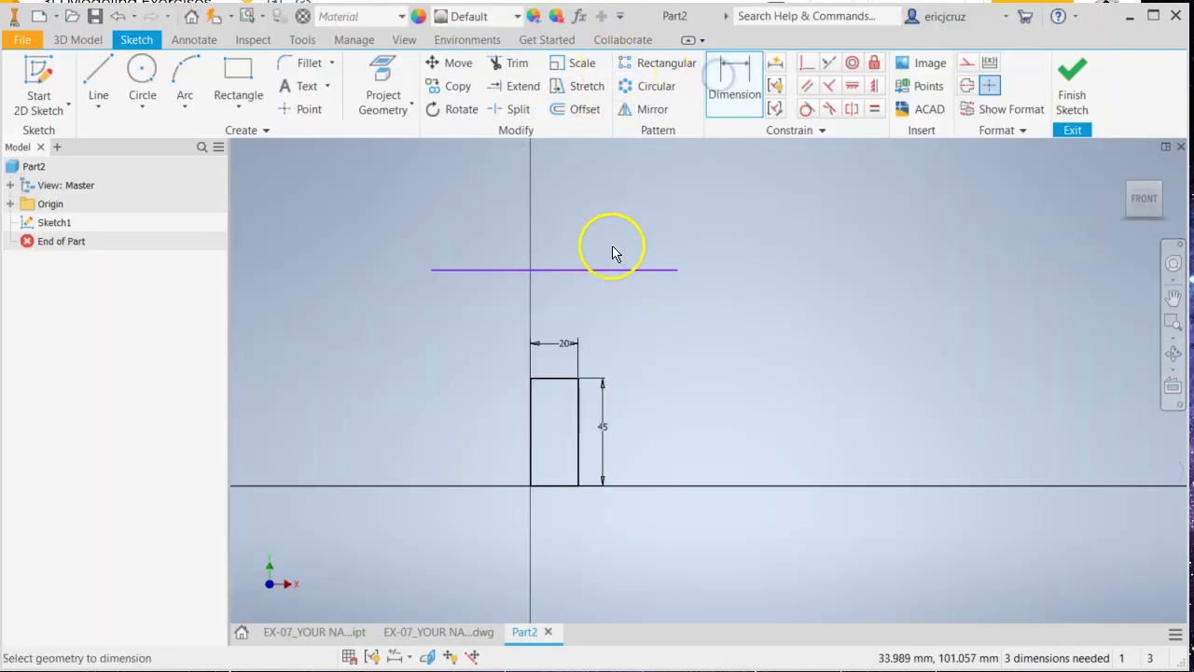
click(600, 271)
click(587, 227)
text(50)
key(Return)
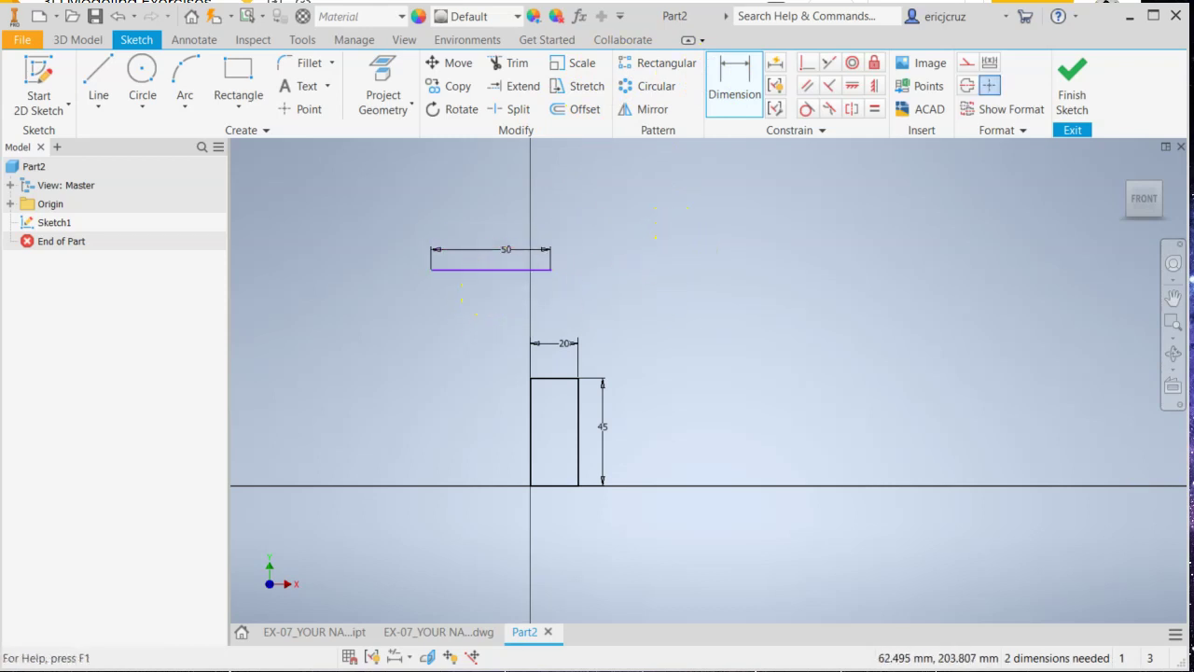
Step: Dimension the vertical distance from the rectangle's bottom edge to the horizontal line as 87 mm, following the reference drawing
click(740, 98)
key(alt+Tab)
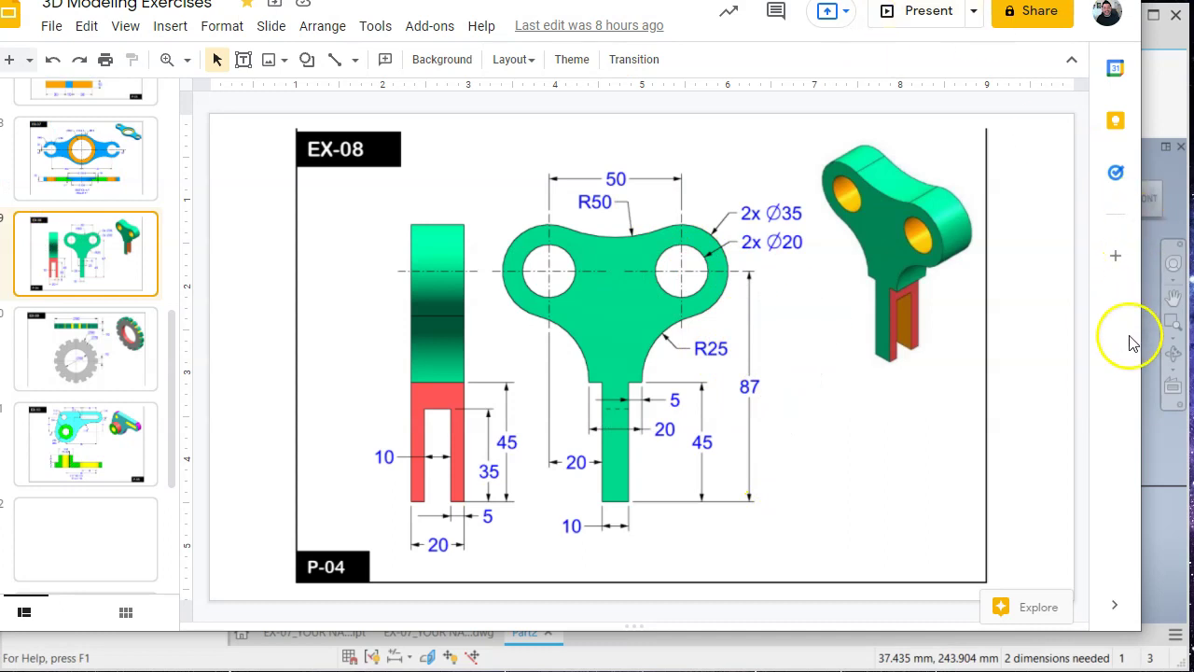
click(1151, 466)
click(513, 277)
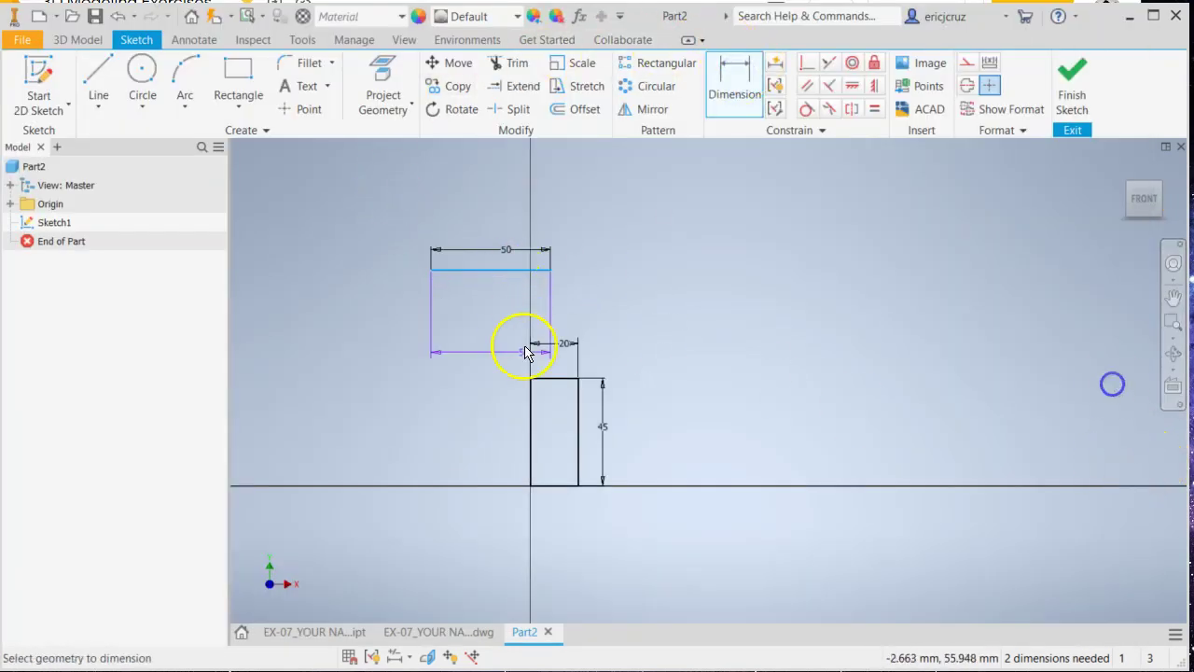
click(560, 486)
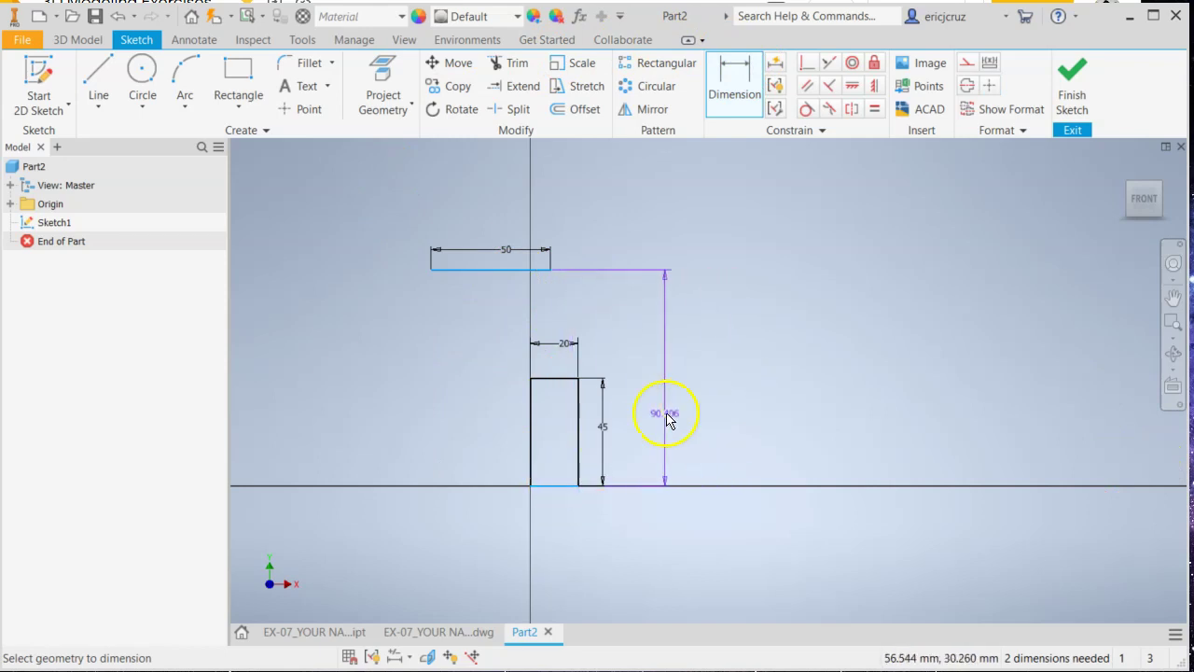
click(705, 376)
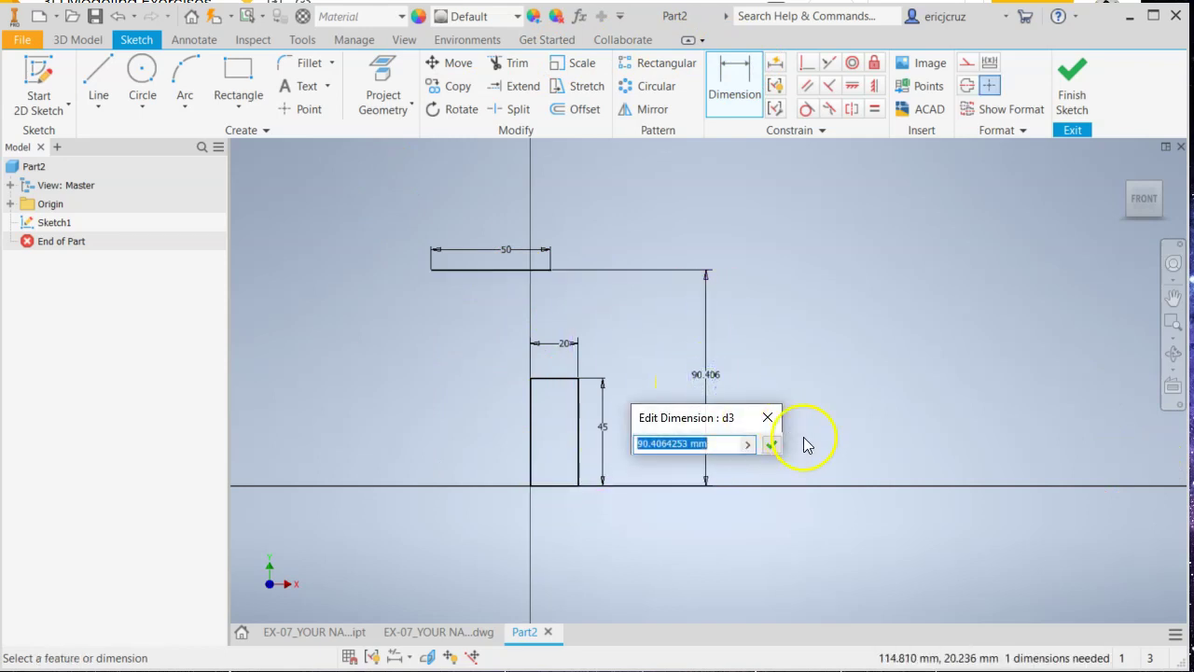
key(Return)
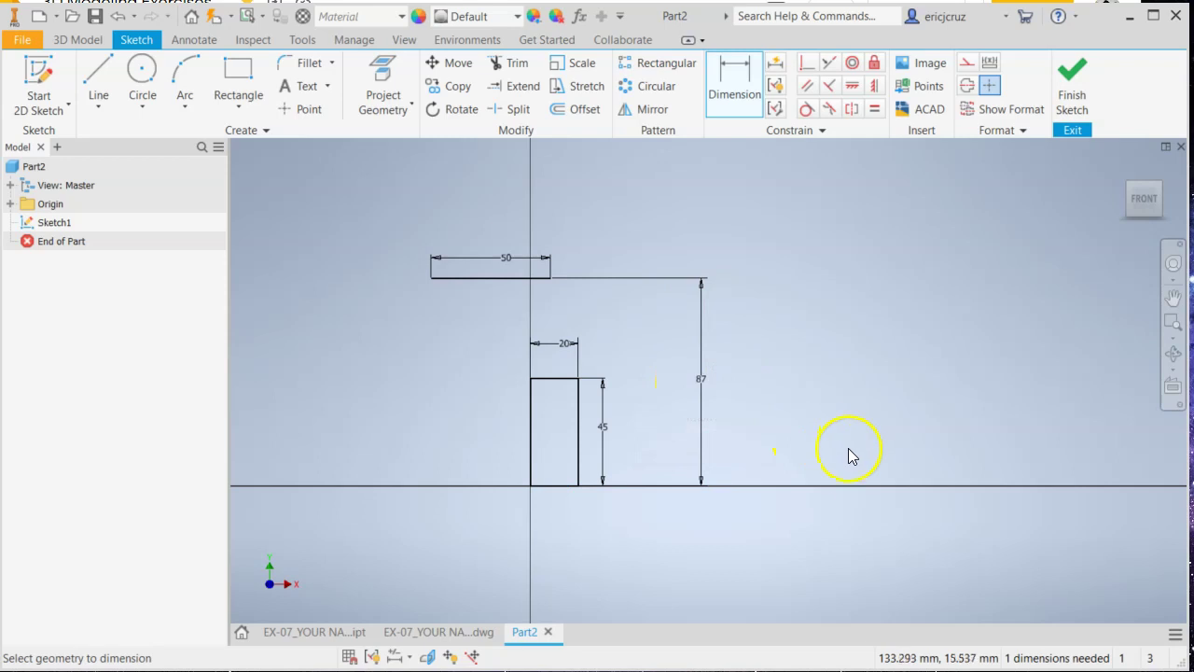
Step: Constrain the midpoint of the 50 mm line vertically to the midpoint of the rectangle's top edge
click(805, 2)
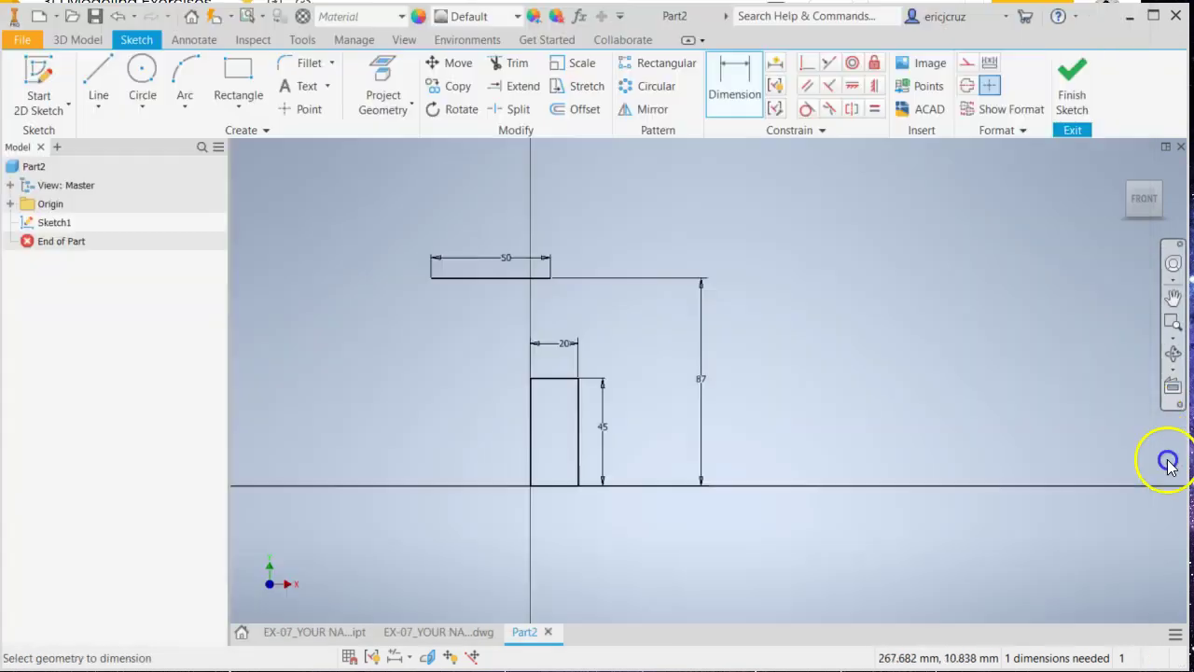
click(1162, 457)
scroll(669, 381, up, 1)
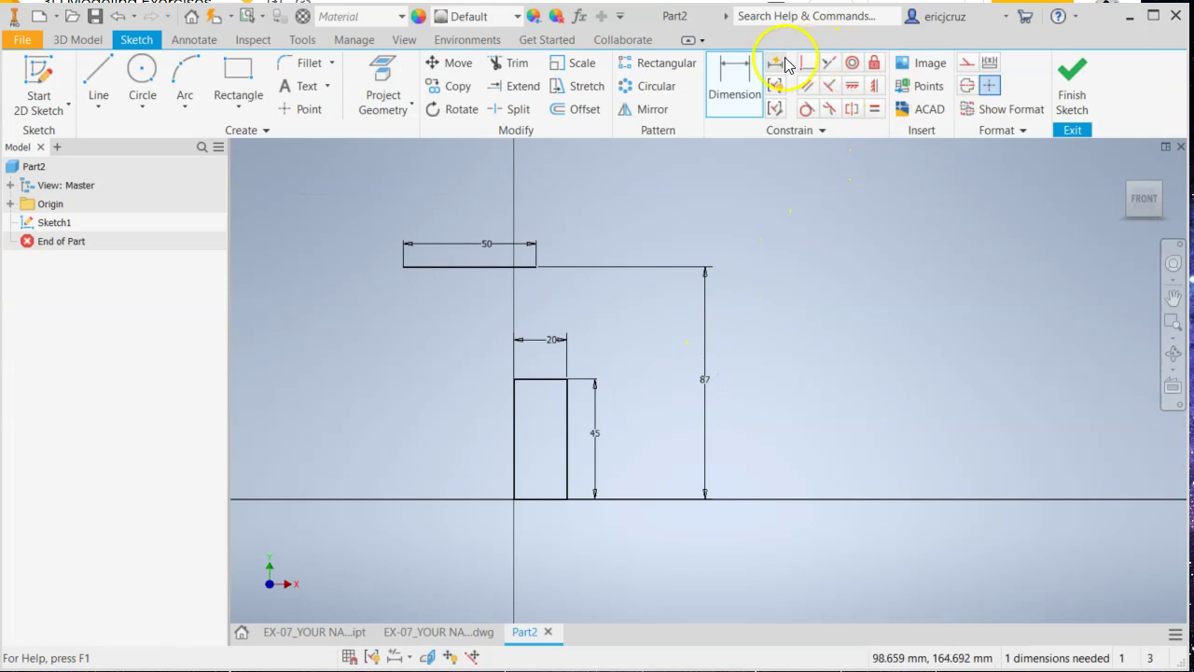
click(877, 92)
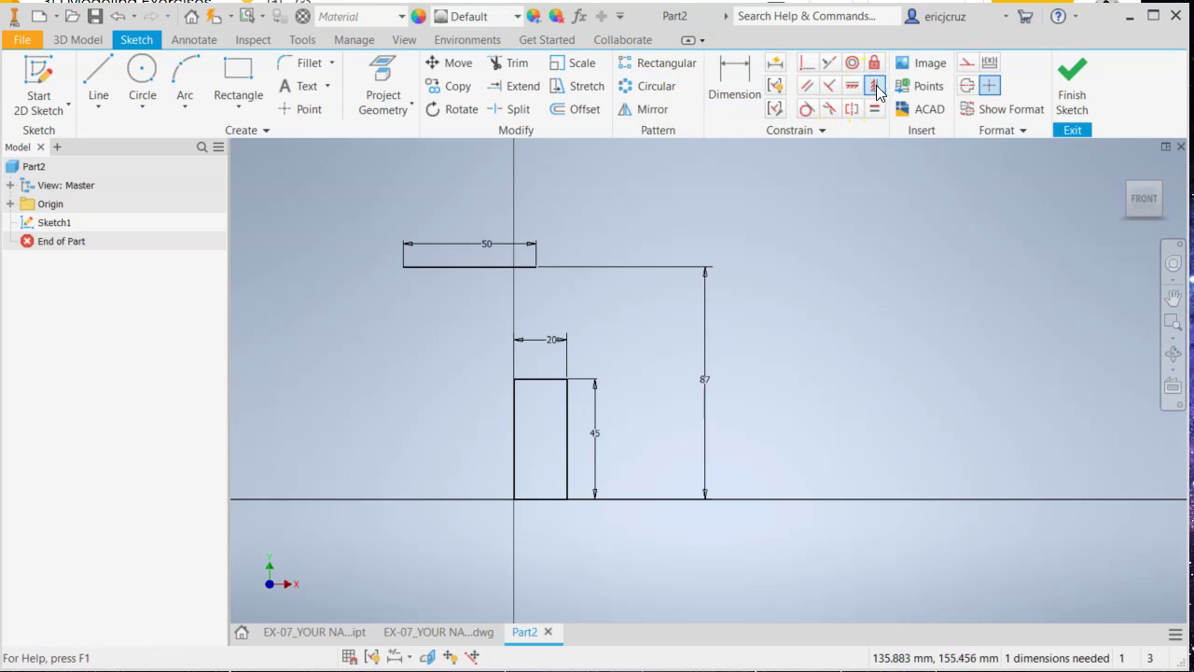
click(471, 268)
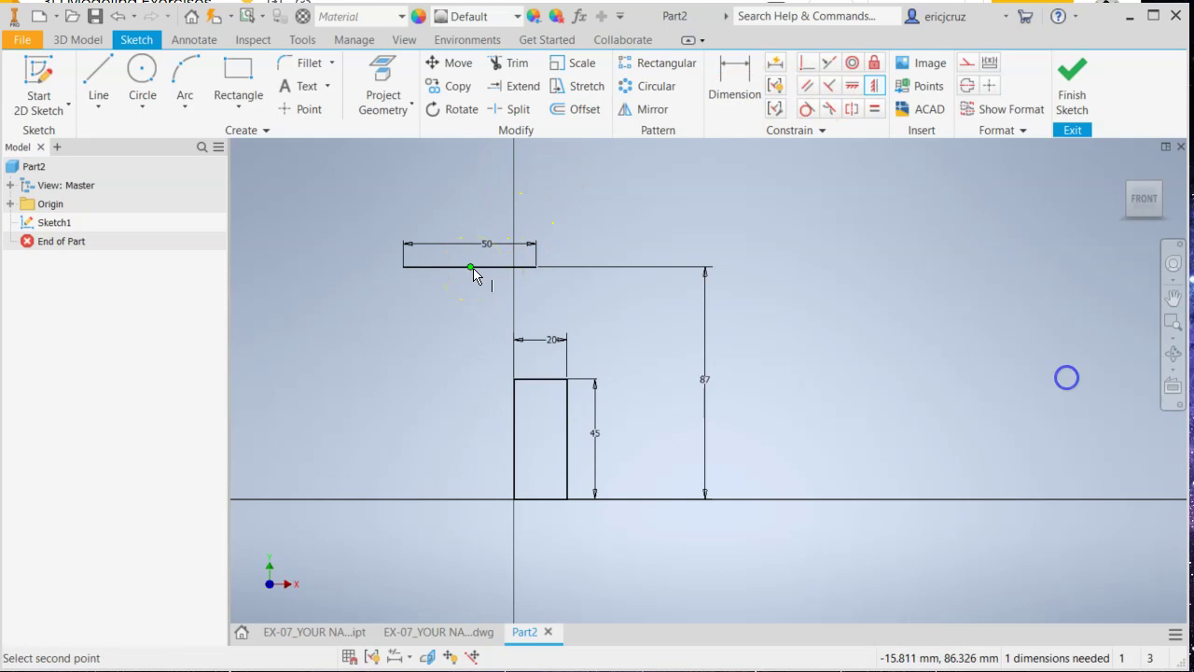
click(541, 380)
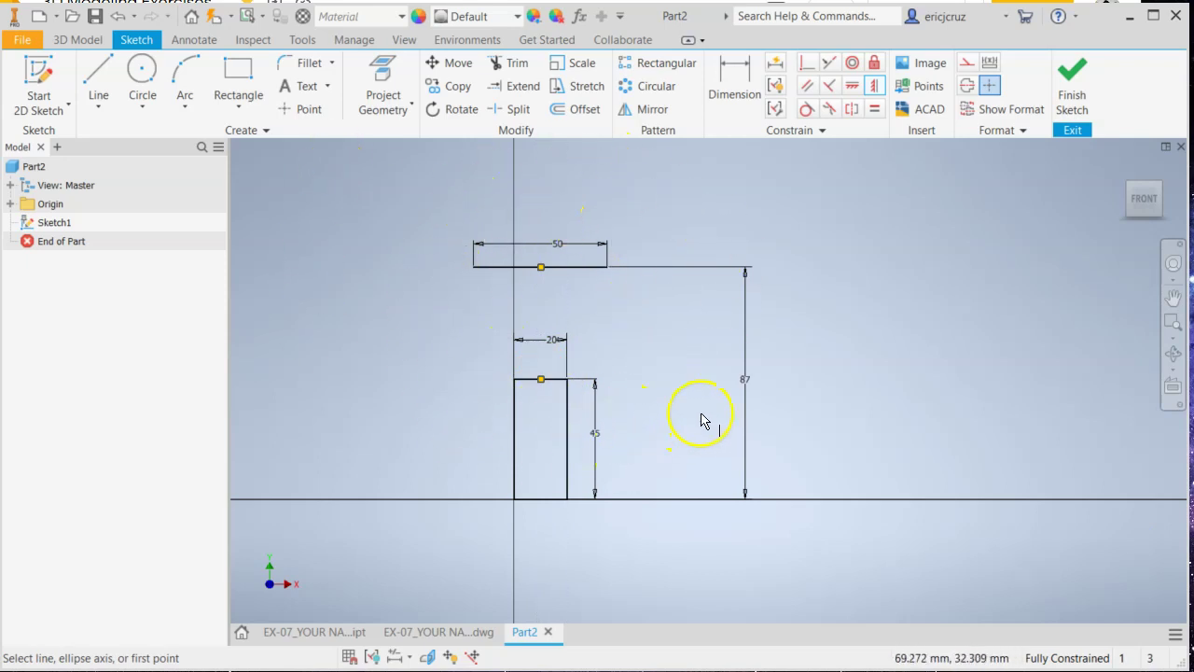
Step: Check the outer circle size in the EX-08 drawing and sketch a 35 mm diameter circle centered on the horizontal line's right endpoint
key(alt+Tab)
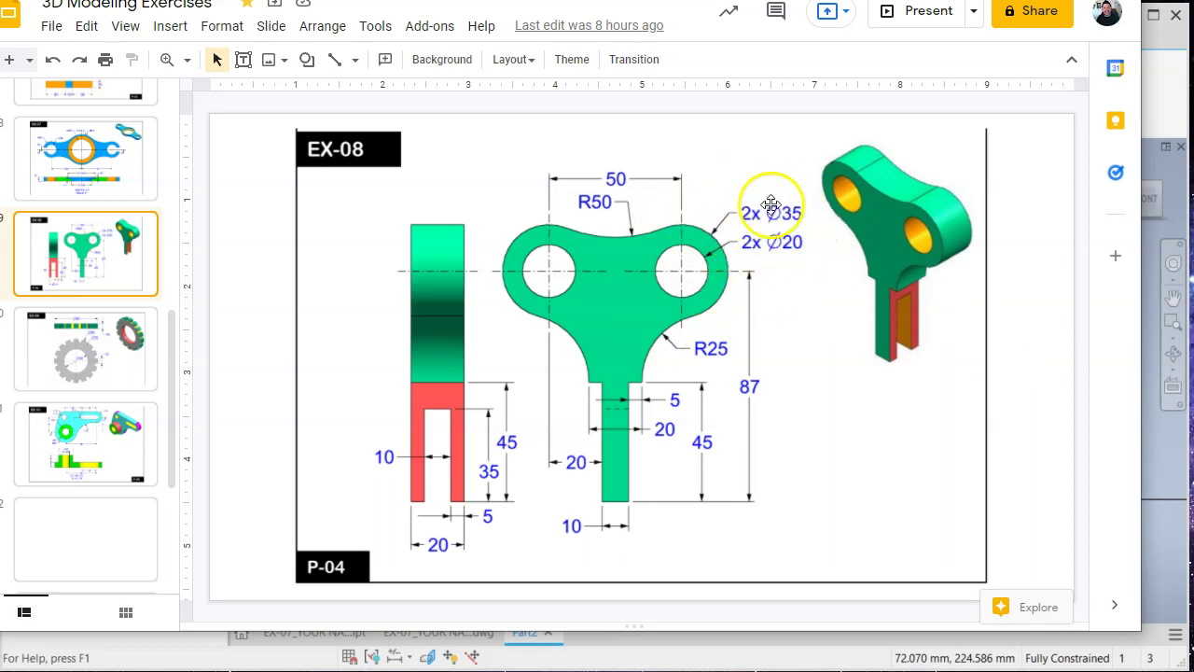
click(1154, 478)
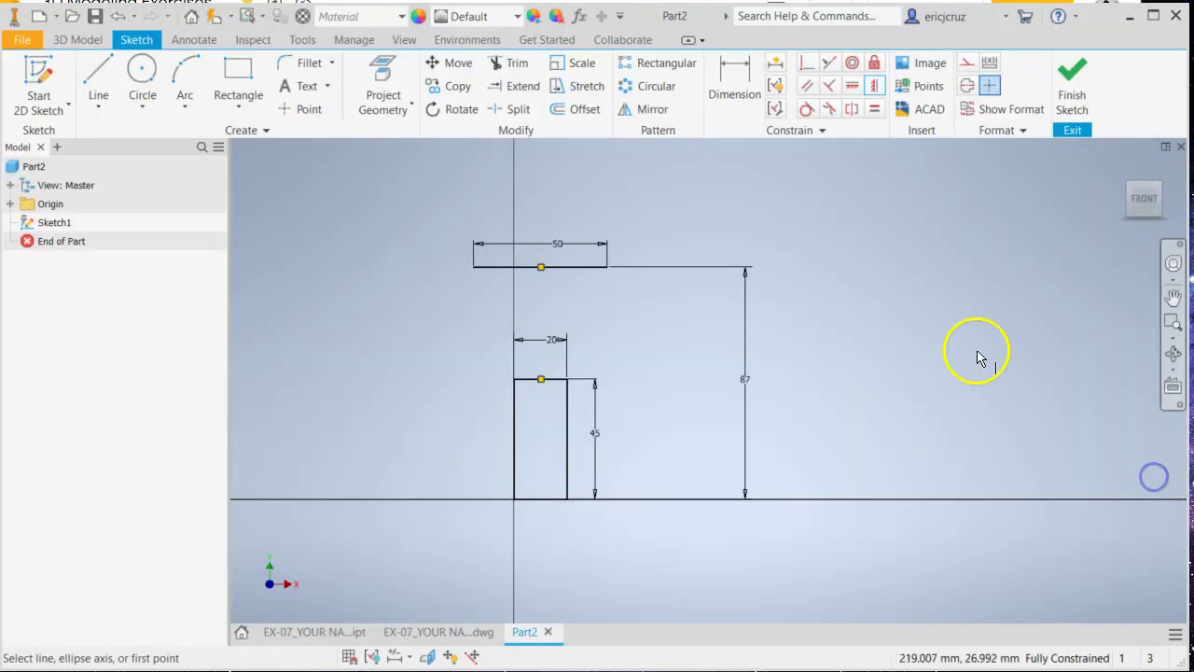
click(149, 81)
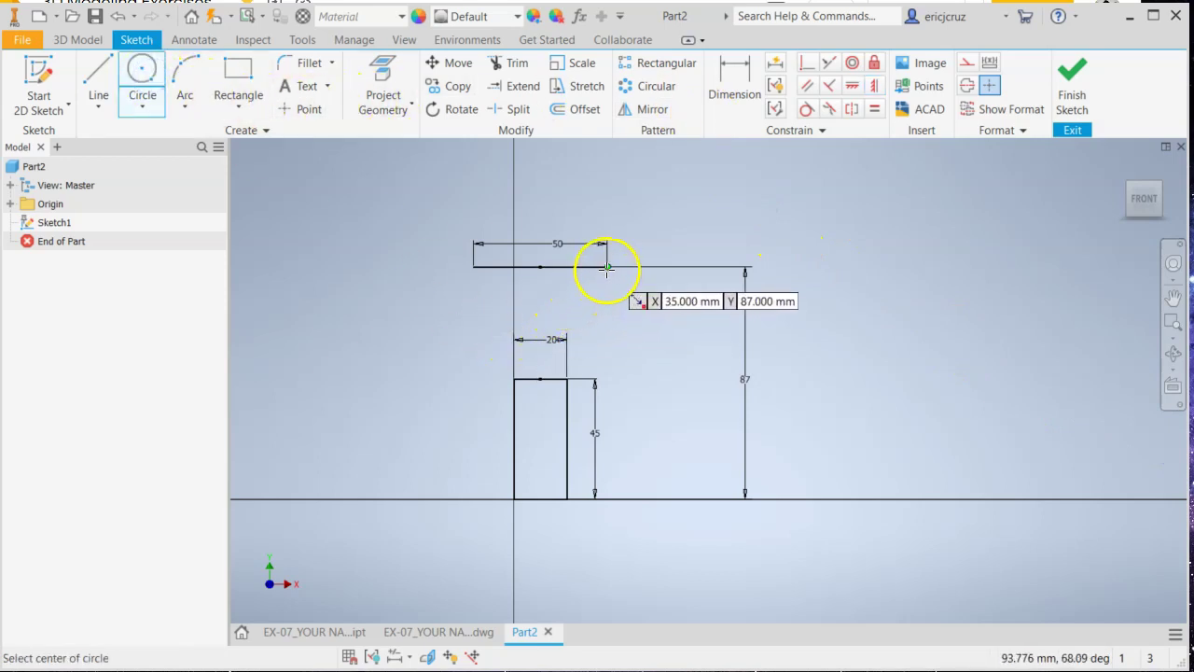
scroll(602, 267, down, 1)
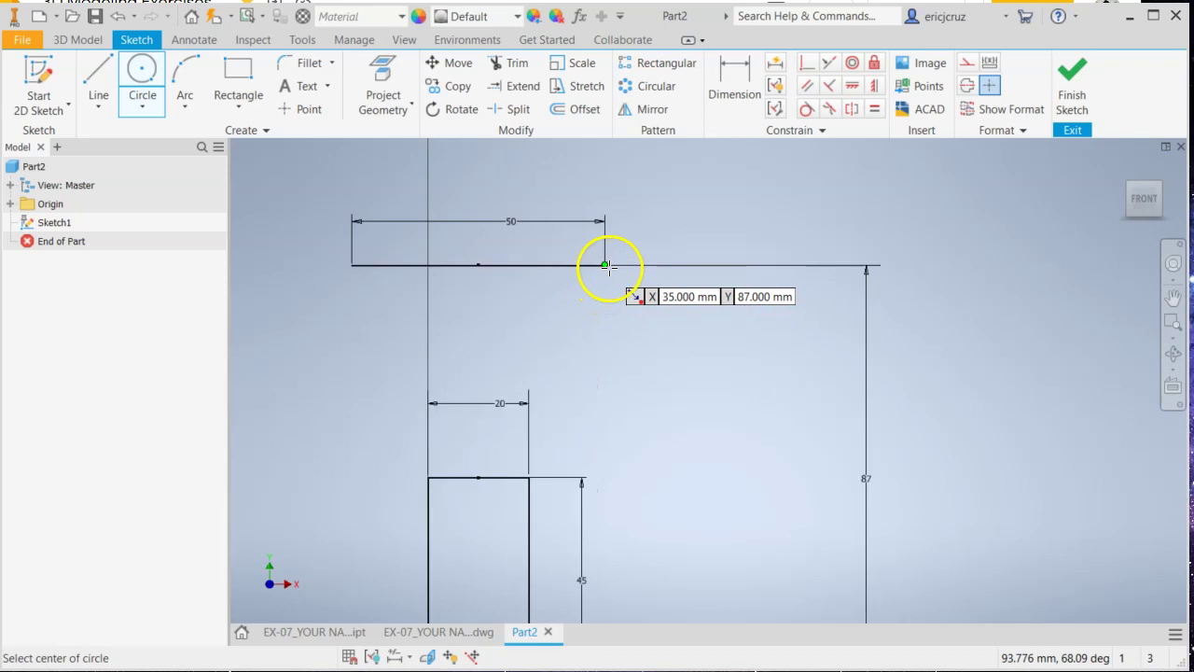
scroll(605, 269, down, 3)
click(607, 175)
scroll(681, 274, up, 3)
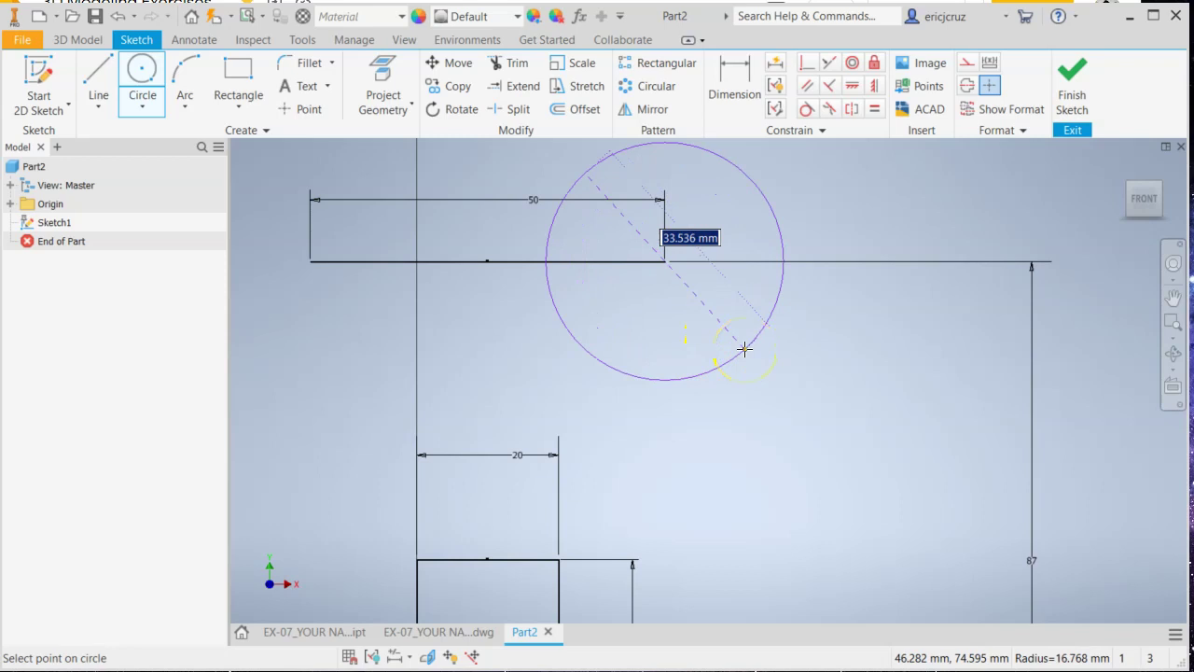
right_click(744, 338)
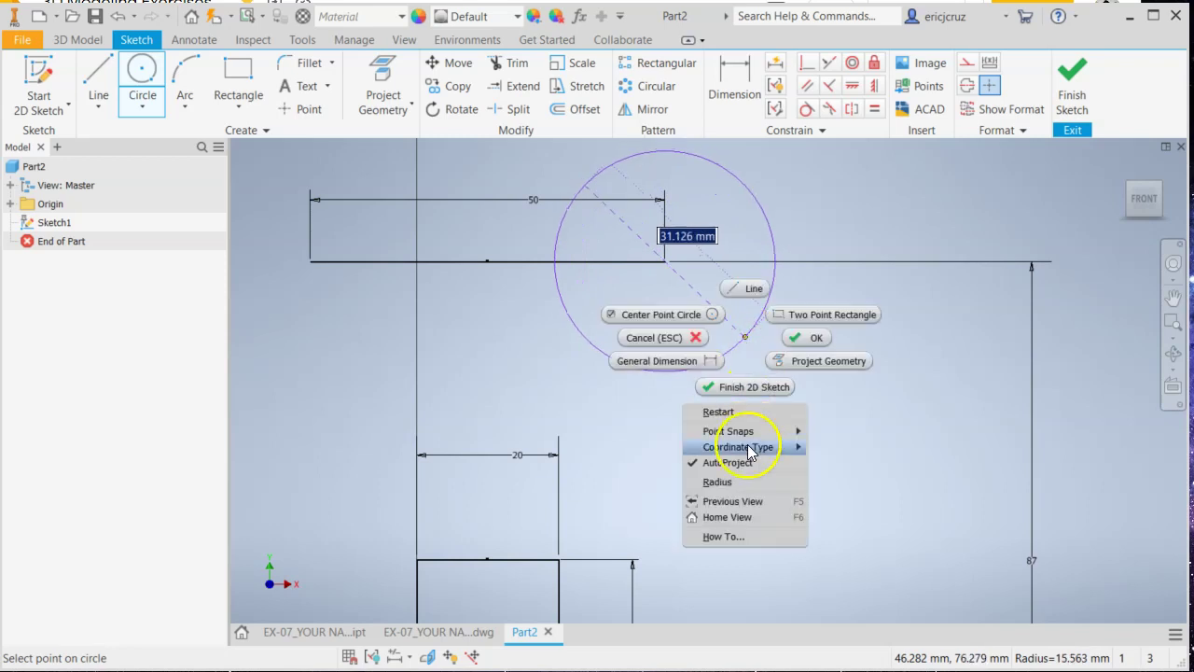
click(727, 484)
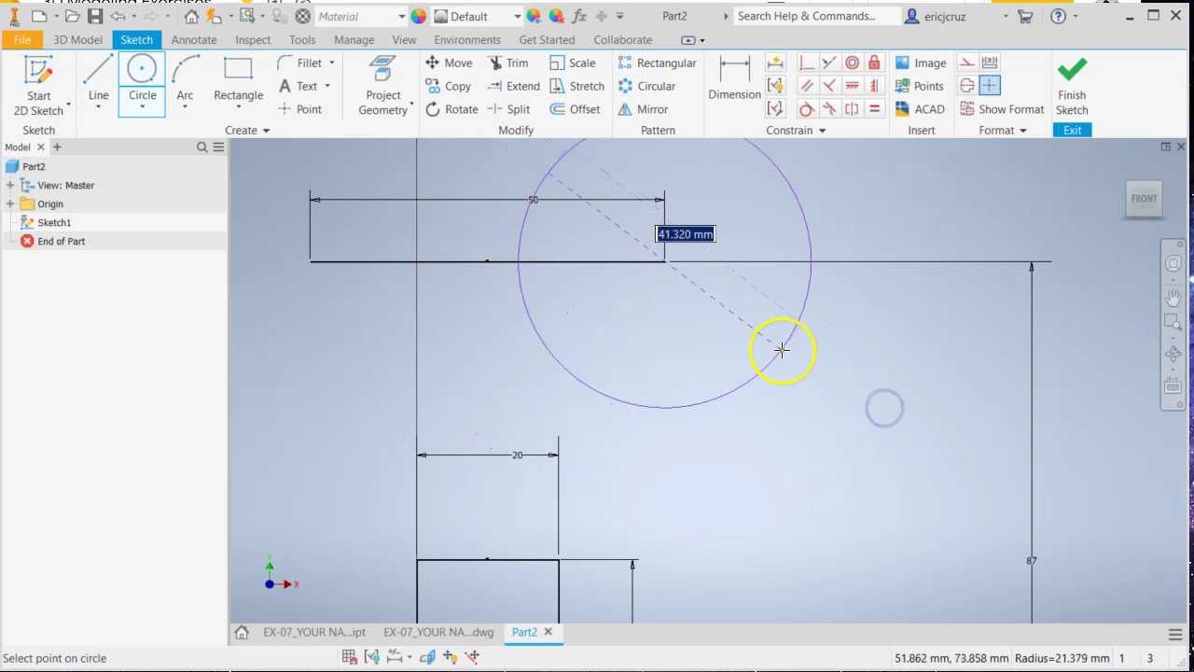
text(35)
key(Return)
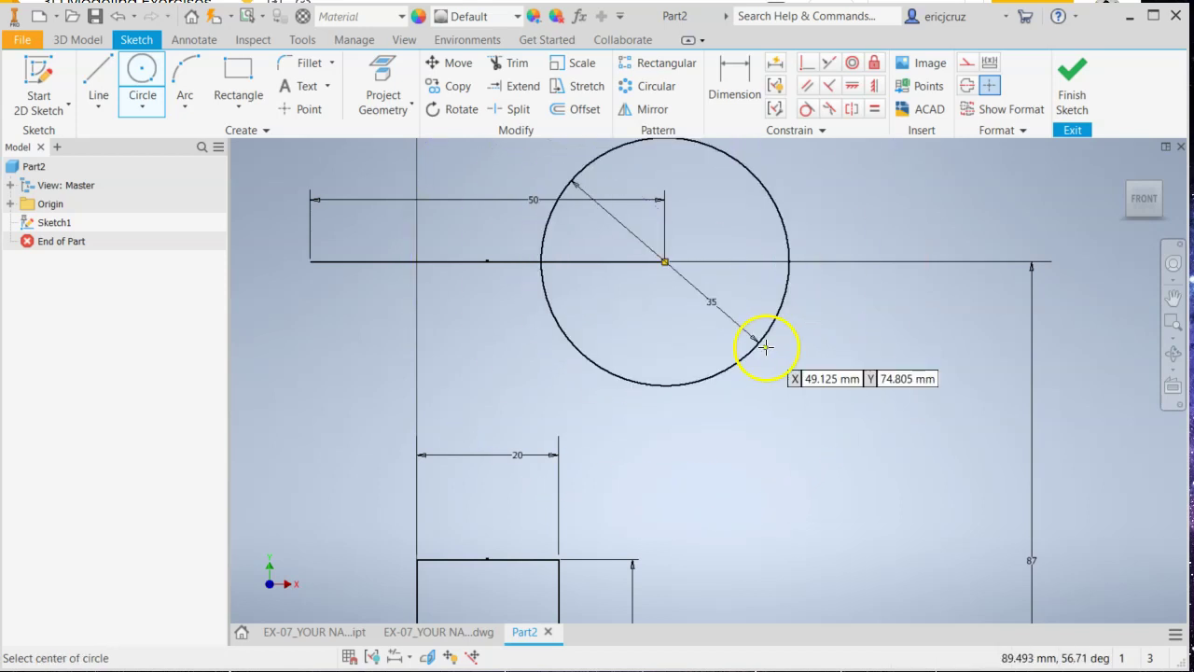
Step: Recheck the reference drawing and sketch a second 35 mm diameter circle centered on the horizontal line's left endpoint
key(alt+Tab)
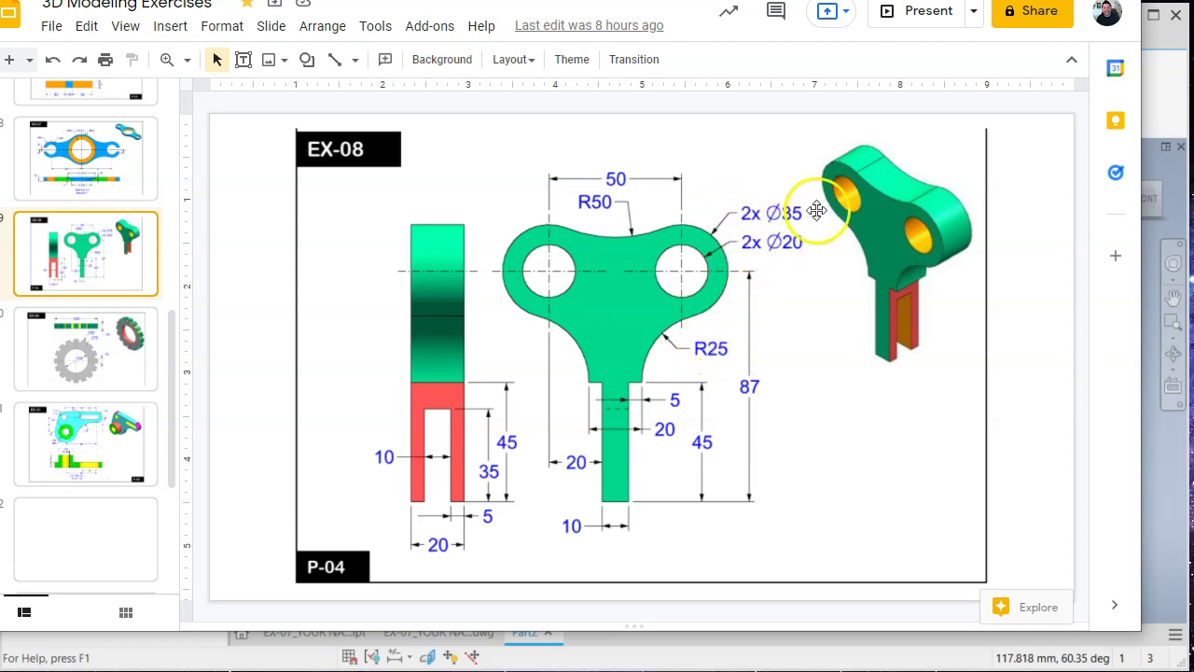
click(1159, 444)
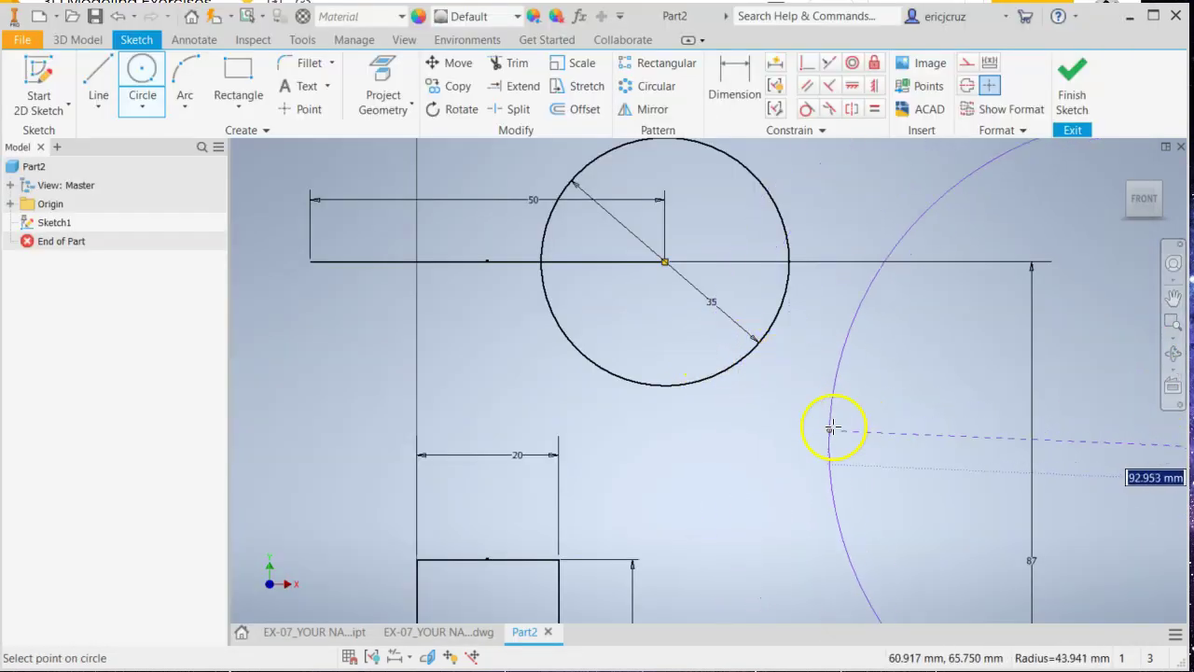
key(Escape)
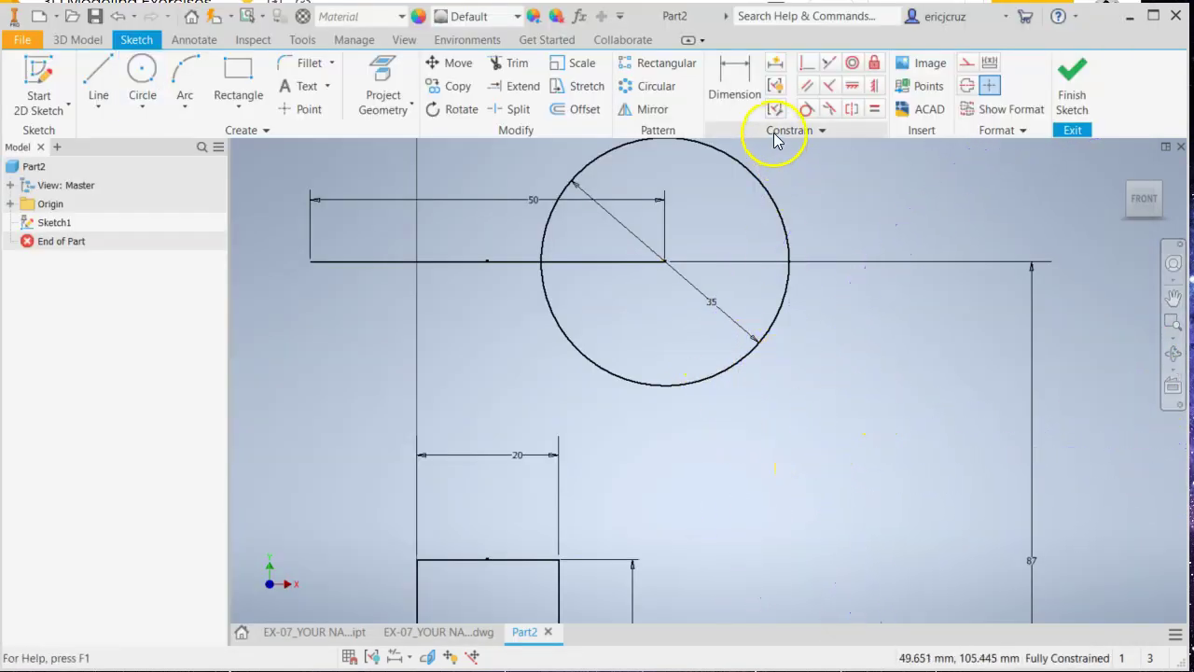
click(143, 84)
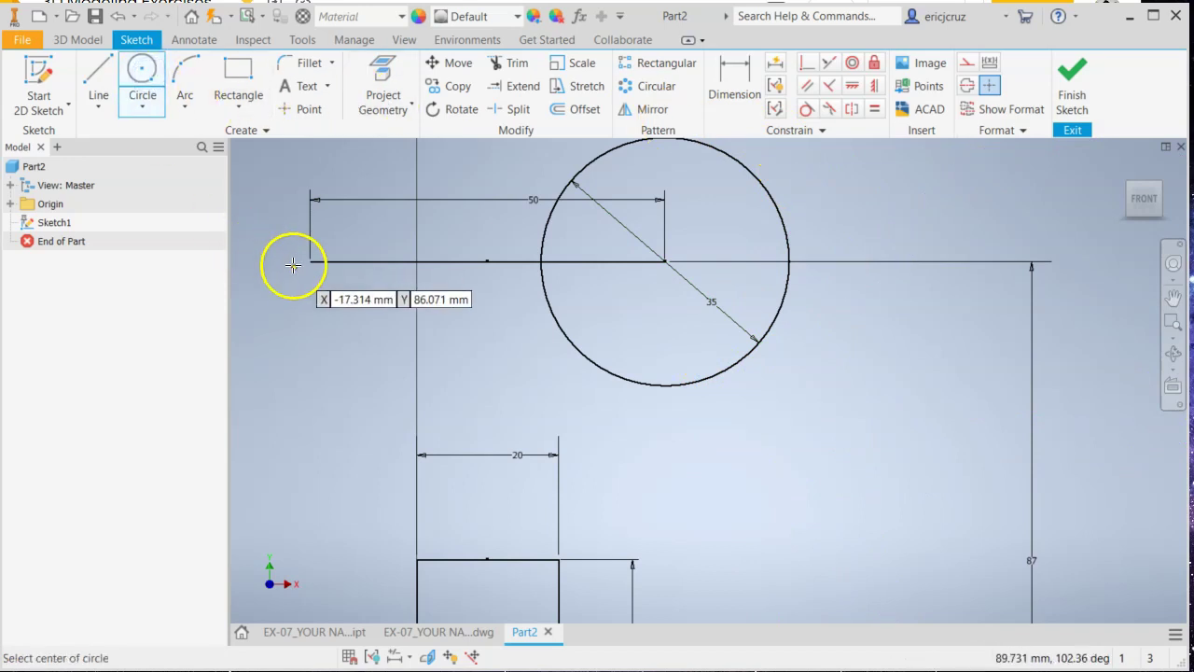
scroll(293, 267, up, 3)
click(321, 255)
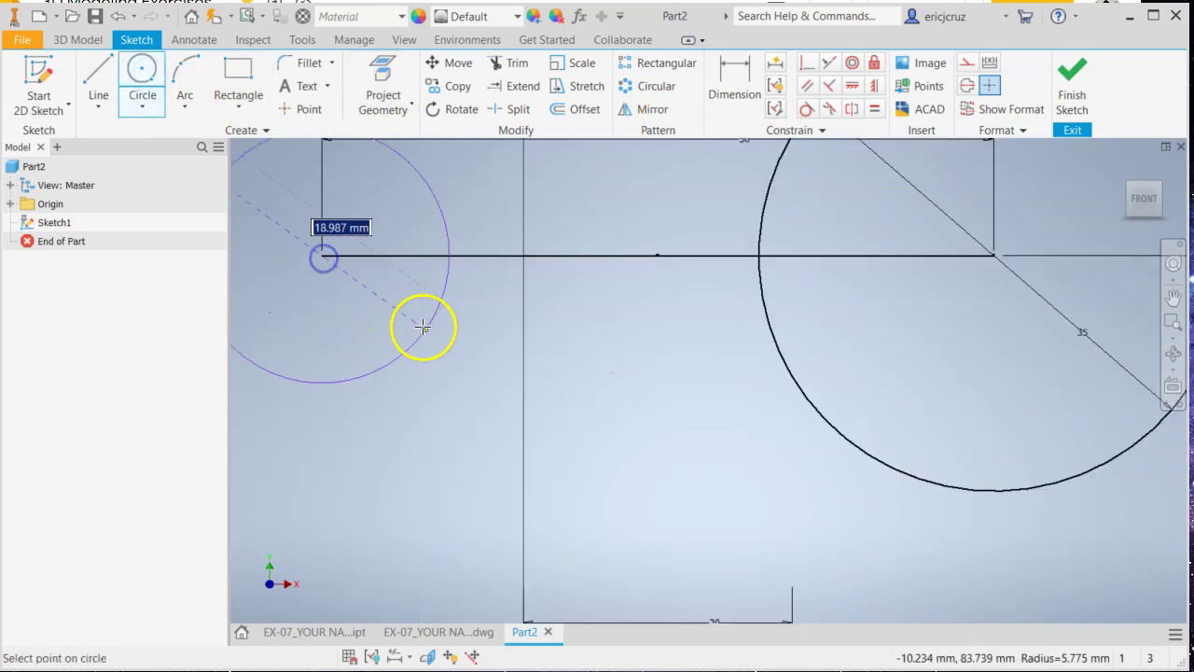
key(Return)
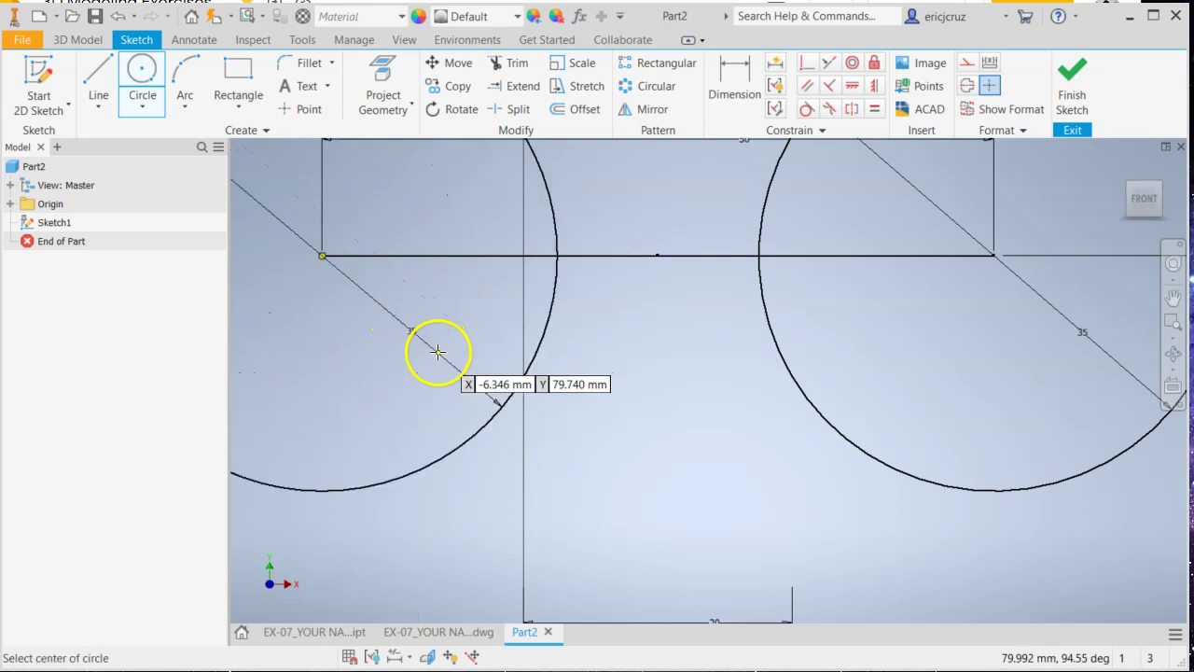
Step: Following the reference drawing, sketch a circle of 50 mm radius centered above the two 35 mm circles, in line with the horizontal line's midpoint
scroll(560, 401, down, 3)
middle_drag(560, 407, 545, 286)
scroll(552, 320, down, 3)
scroll(549, 325, up, 3)
scroll(550, 322, down, 3)
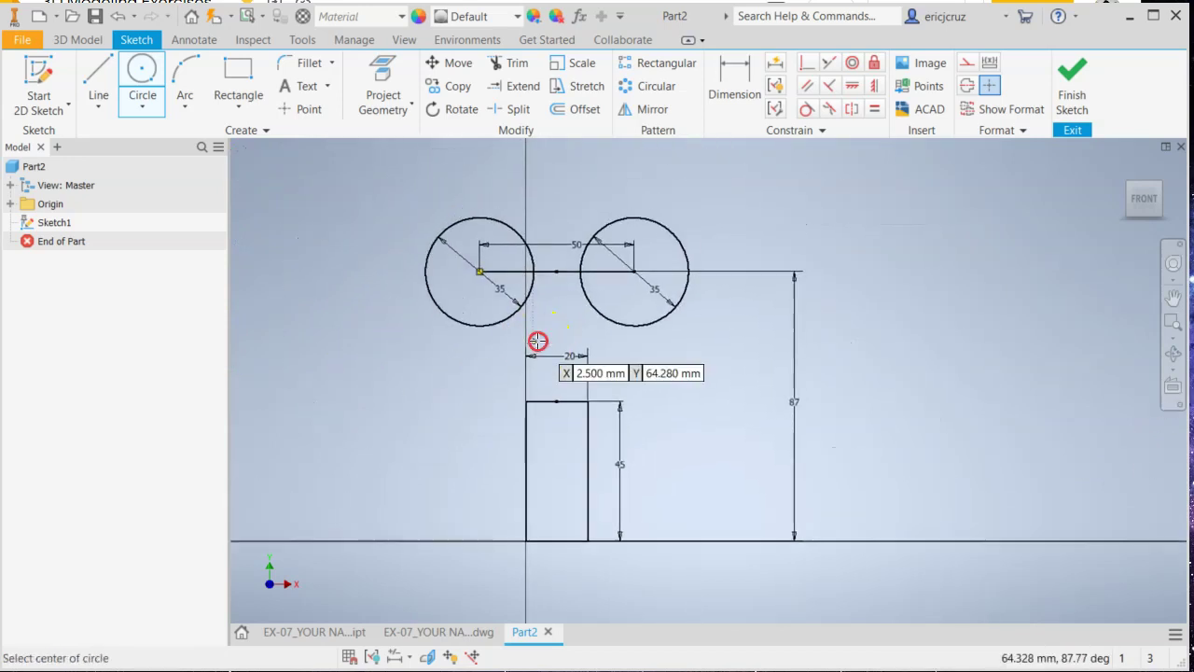
key(alt+Tab)
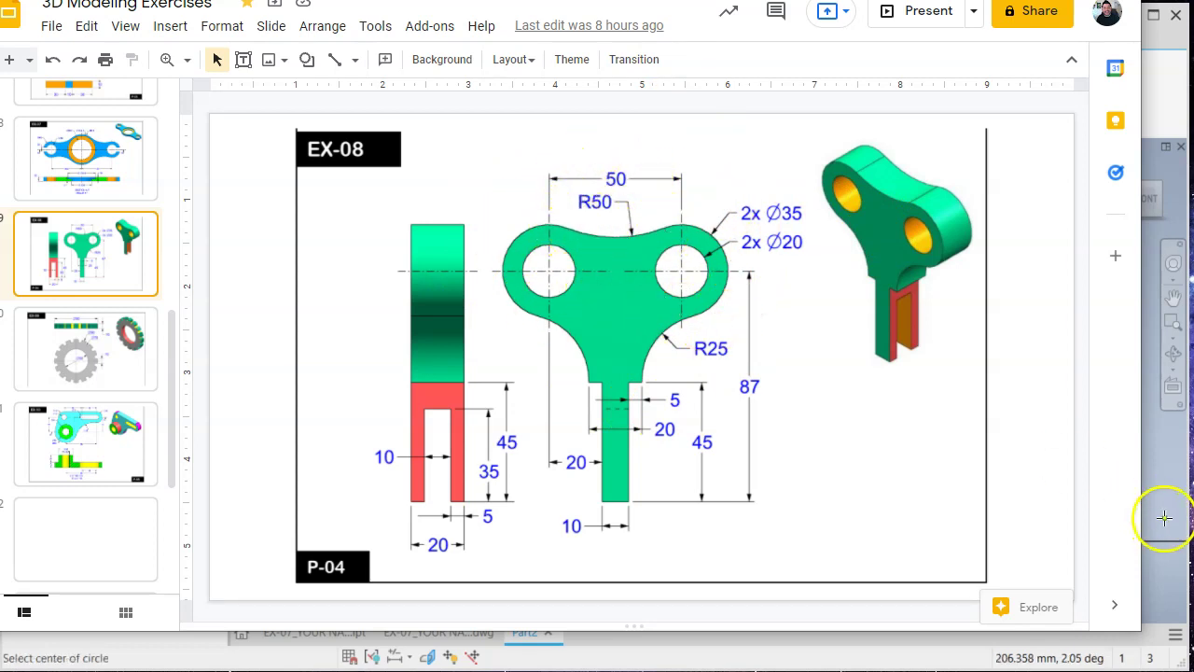
click(1167, 134)
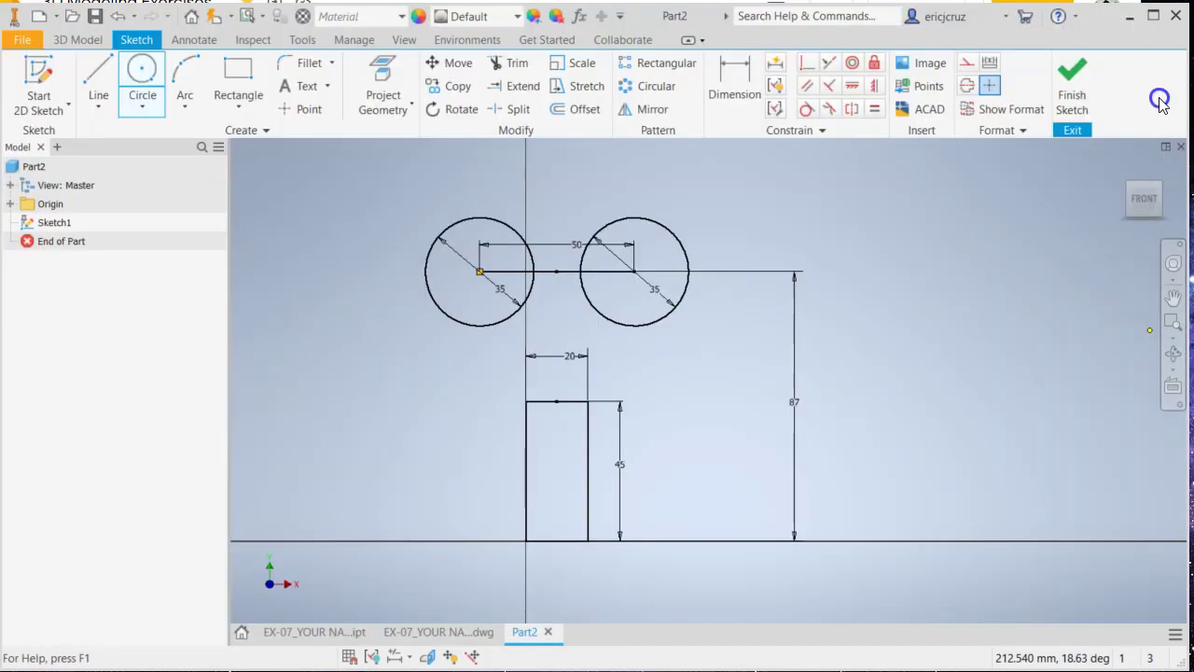
middle_drag(722, 254, 699, 332)
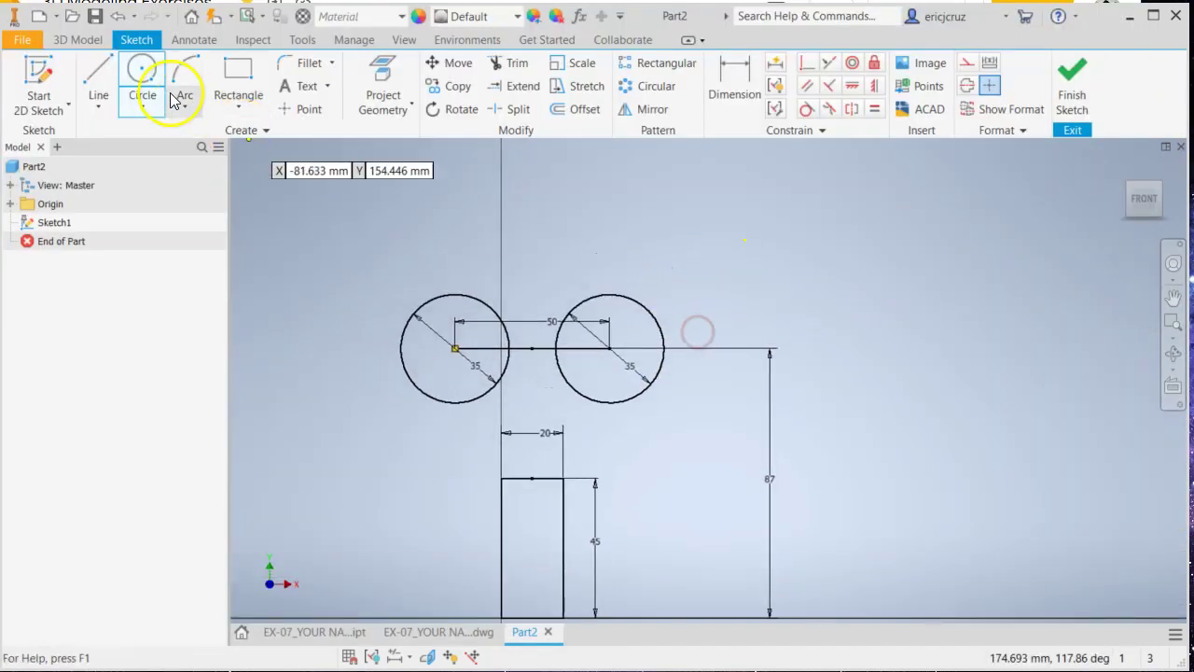
middle_drag(565, 200, 541, 253)
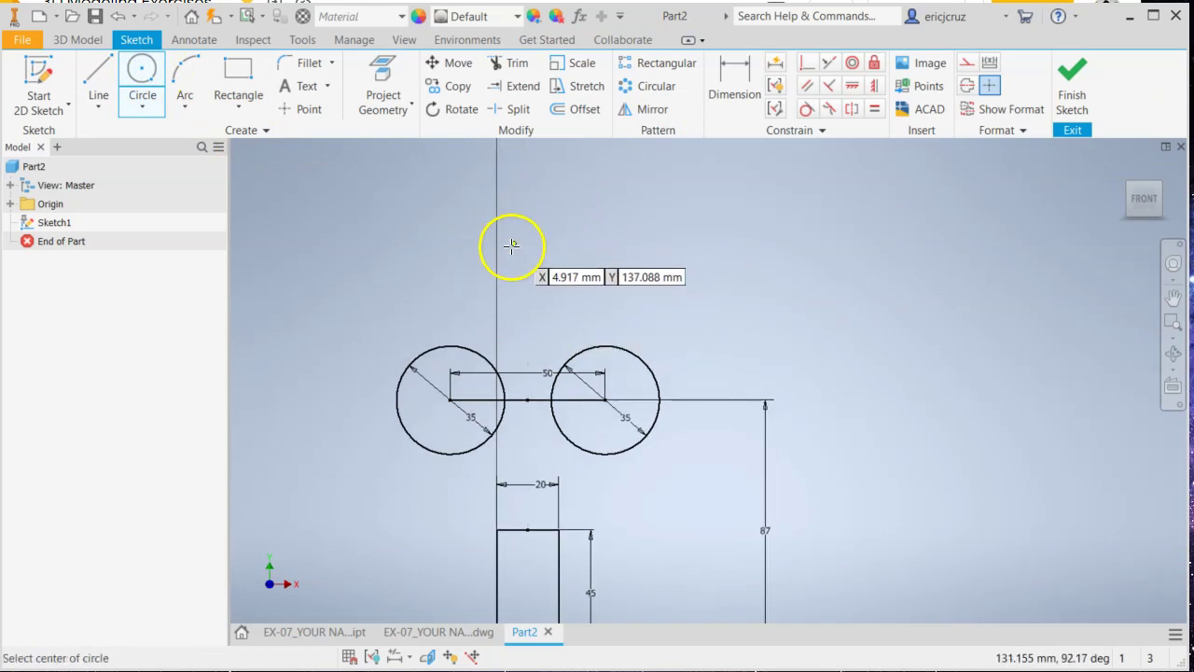
click(528, 230)
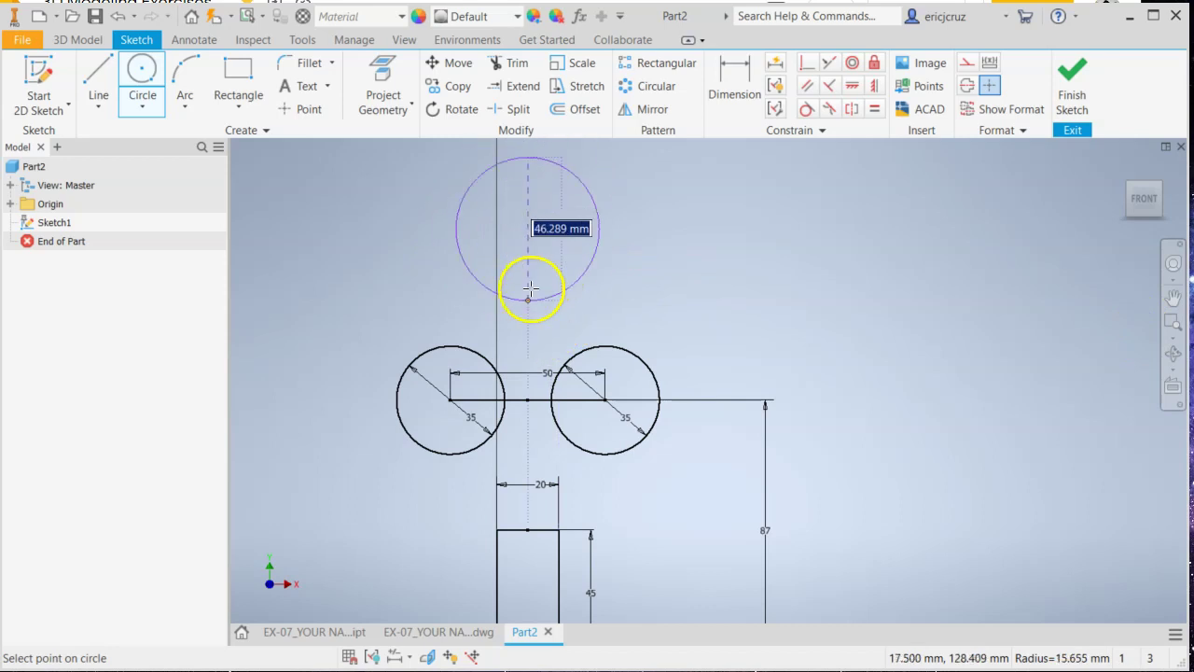
right_click(596, 238)
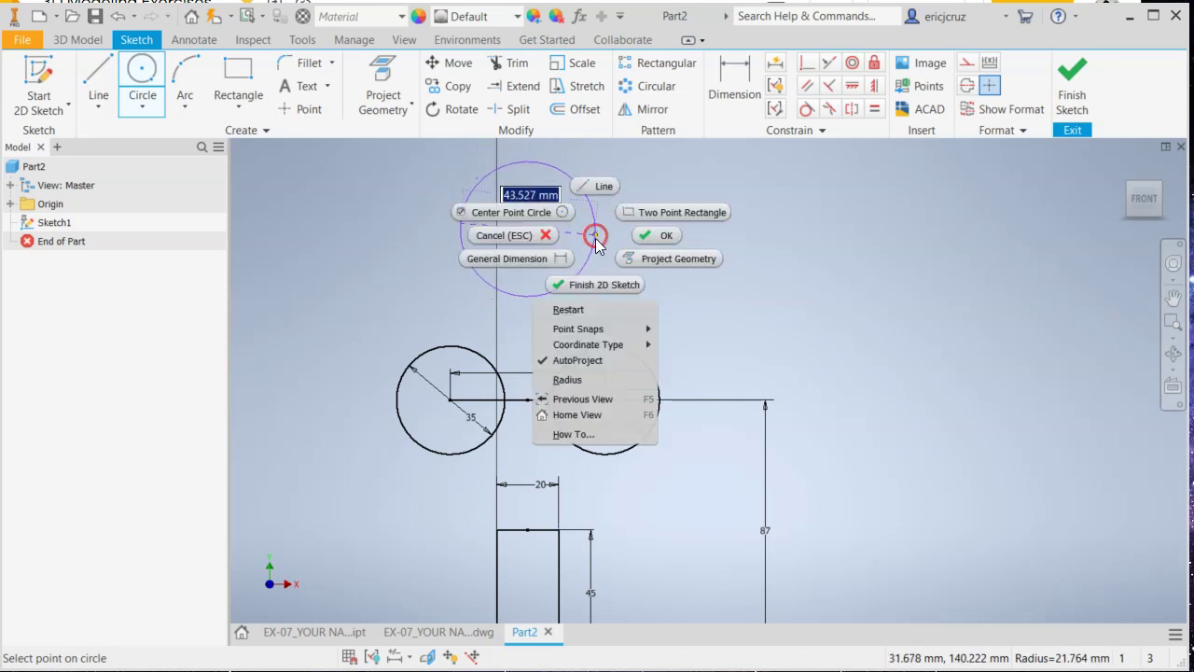
click(597, 380)
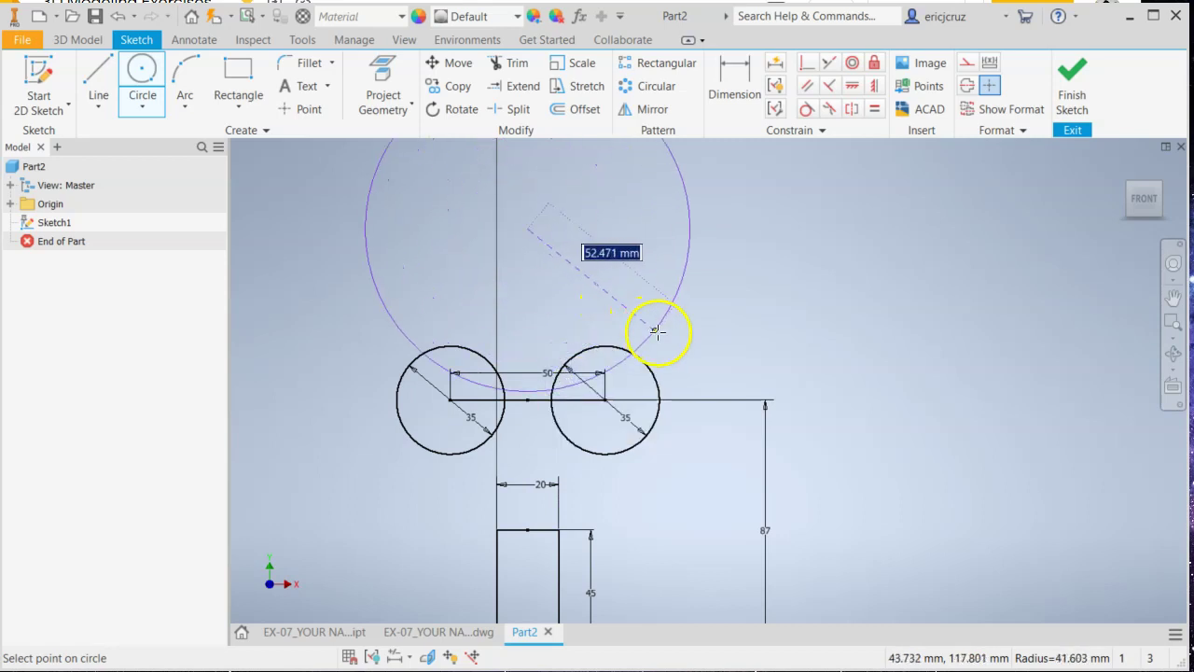
text(50)
key(Return)
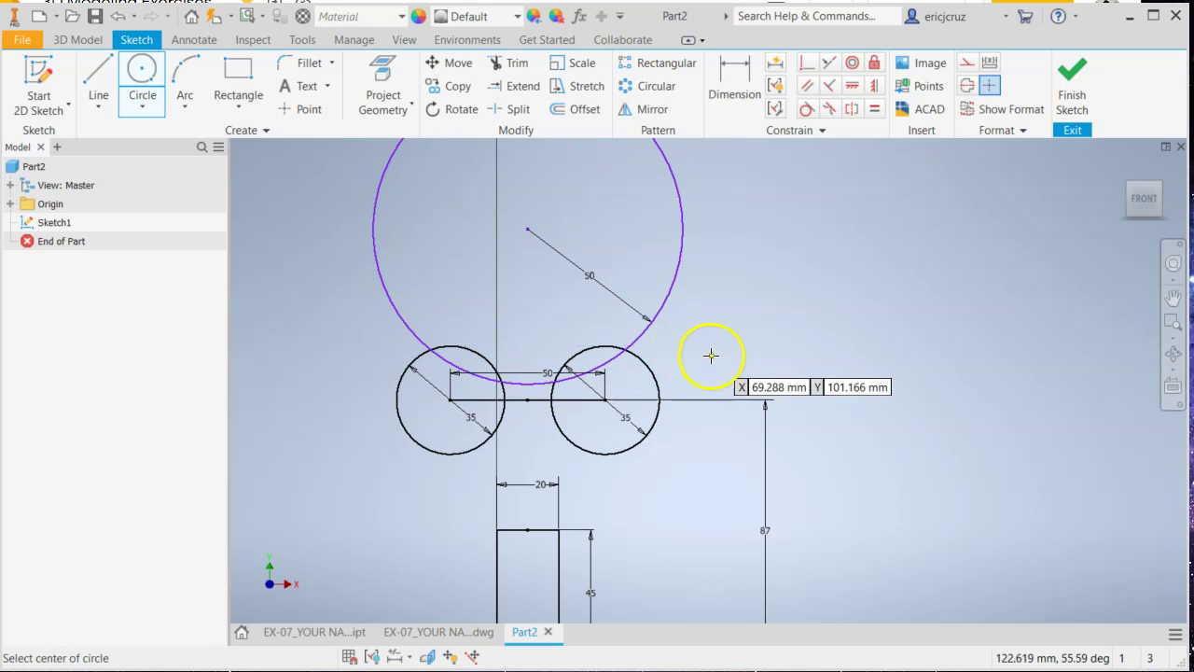
Step: Make the 50 mm radius circle tangent to both 35 mm circles
scroll(723, 383, down, 3)
scroll(709, 383, up, 3)
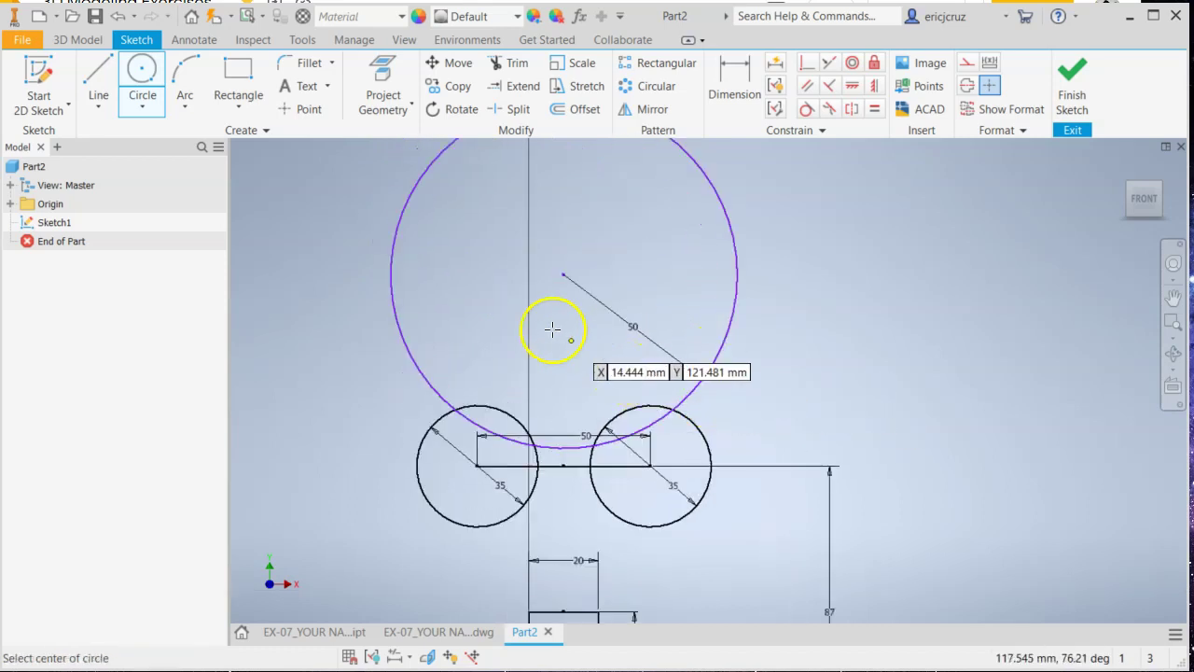
middle_drag(747, 394, 756, 414)
scroll(703, 234, up, 2)
scroll(688, 453, down, 3)
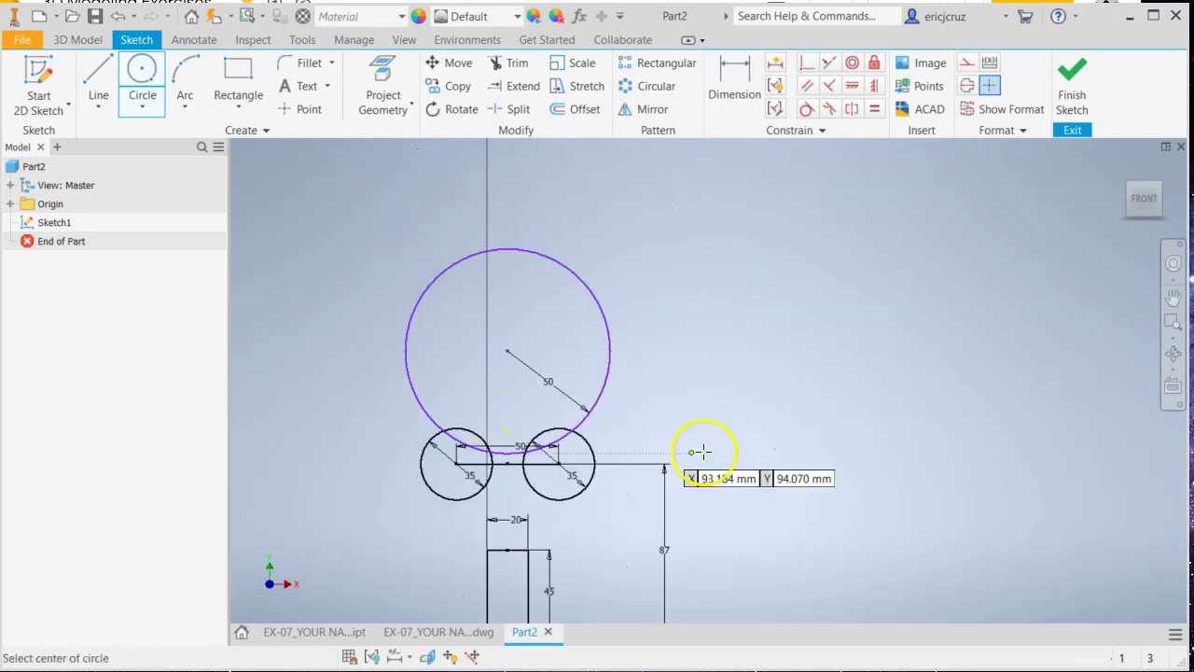
scroll(576, 519, up, 2)
middle_drag(759, 448, 847, 459)
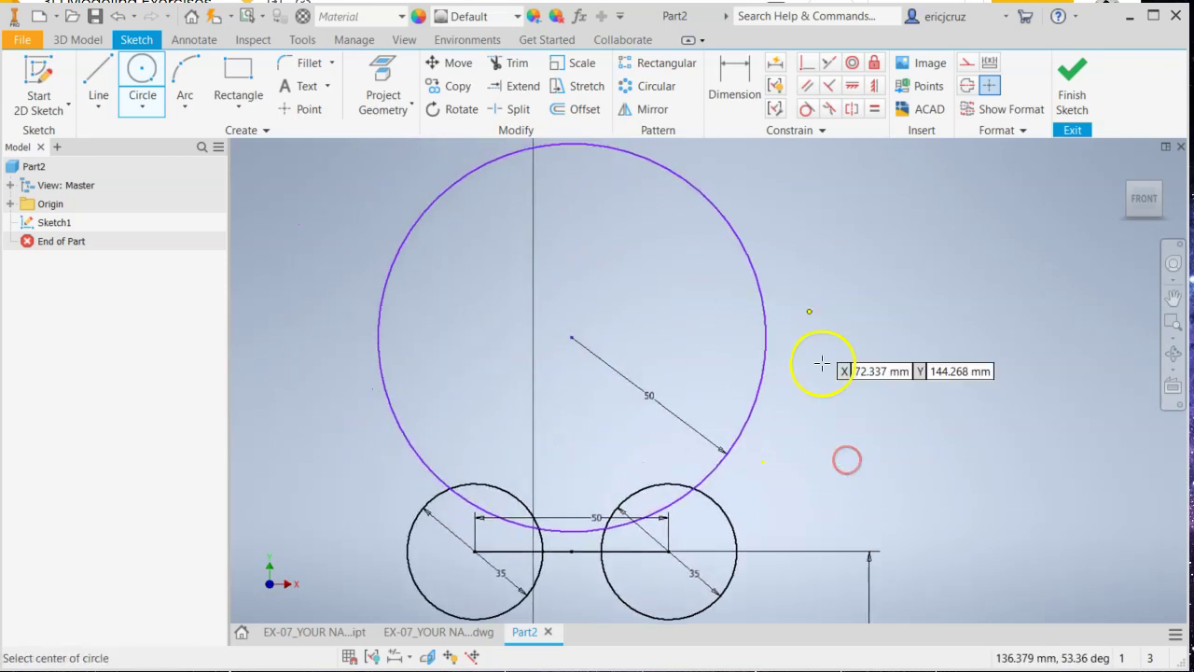
click(808, 111)
click(698, 480)
click(706, 495)
click(437, 494)
click(439, 471)
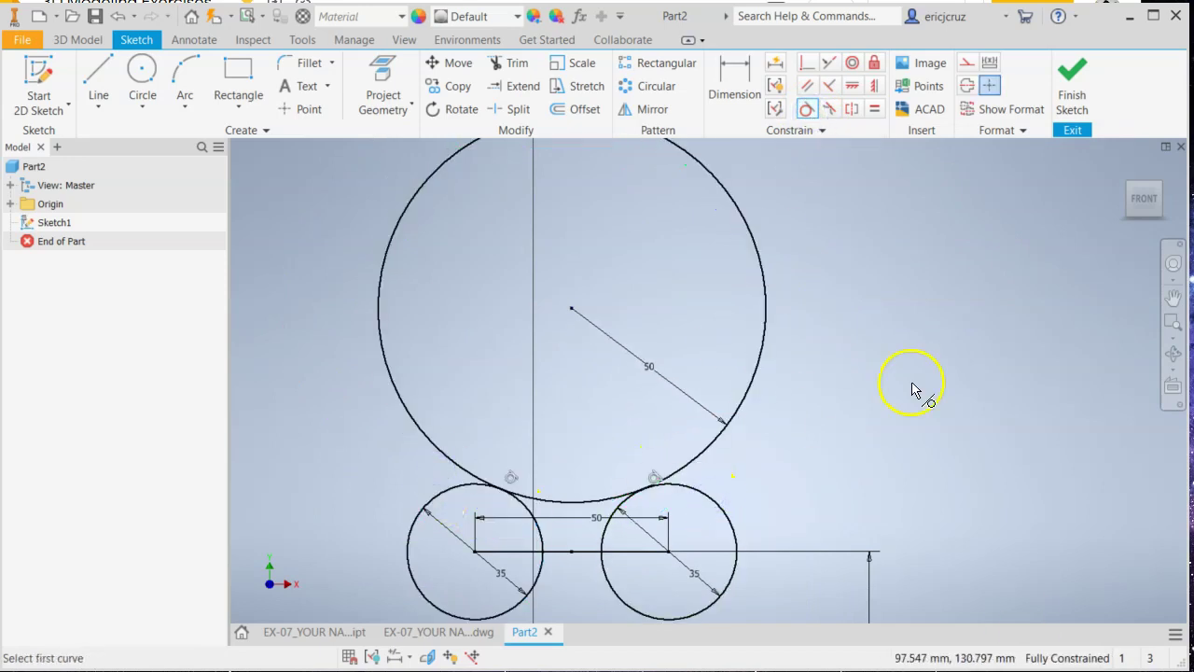
Step: Trim the upper part of the 50 mm radius circle, leaving only the concave arc between the two tangent points
mouse_move(890, 379)
middle_down()
mouse_move(867, 320)
mouse_move(865, 353)
middle_up()
mouse_move(835, 359)
middle_down()
mouse_move(837, 426)
mouse_move(856, 467)
mouse_move(854, 358)
mouse_move(808, 373)
mouse_move(808, 342)
mouse_move(840, 470)
middle_up()
scroll(838, 372, down, 1)
scroll(806, 345, up, 2)
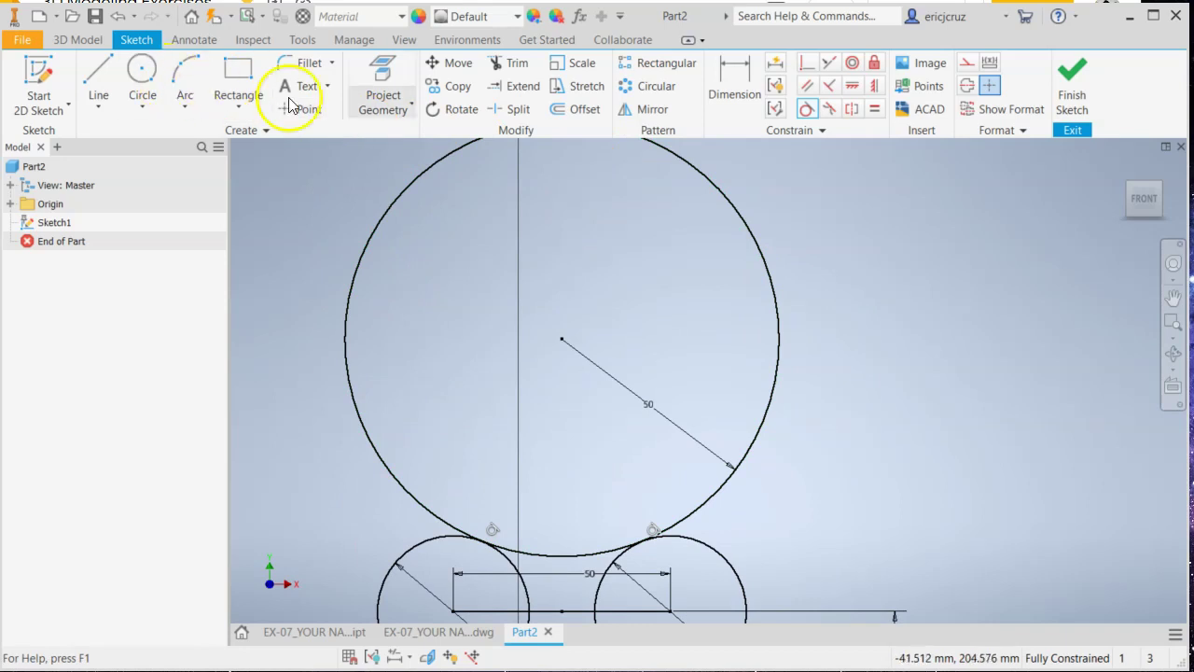
click(515, 63)
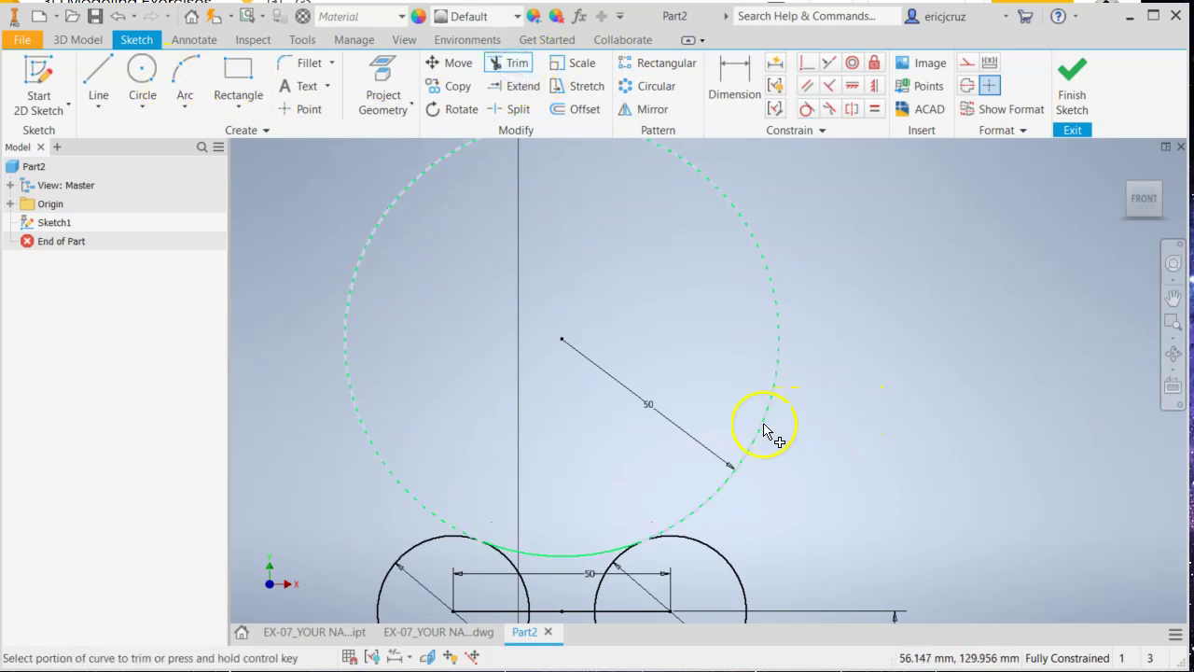
mouse_move(792, 510)
middle_down()
mouse_move(793, 408)
mouse_move(853, 230)
middle_up()
scroll(621, 285, down, 2)
scroll(621, 286, up, 4)
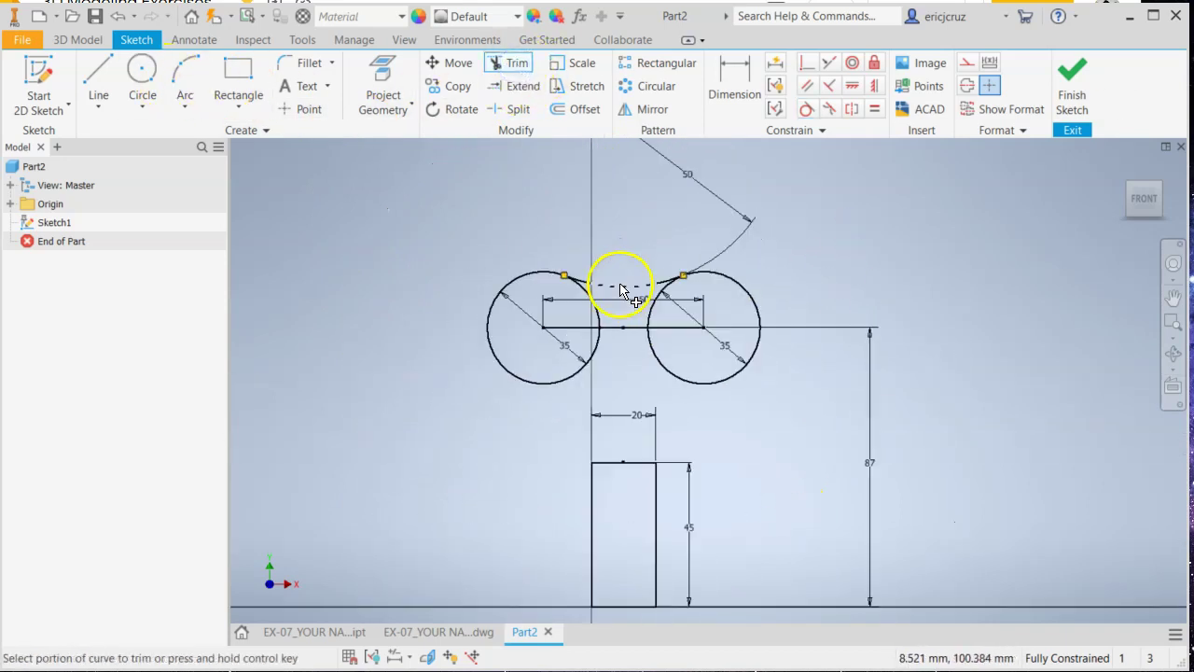
Step: Recheck the reference drawing and sketch a 25 mm radius circle in the empty area beyond the 87 mm dimension
scroll(649, 332, down, 3)
middle_drag(654, 478, 629, 382)
key(alt+Tab)
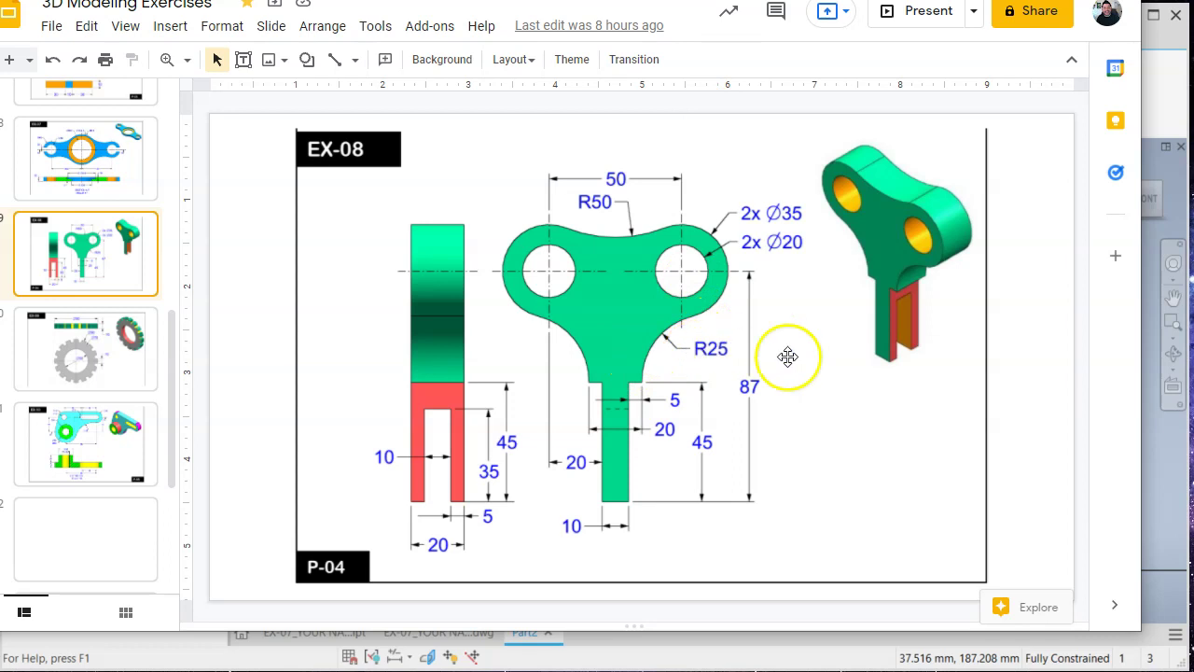
click(1155, 433)
scroll(771, 385, down, 3)
middle_drag(771, 384, 658, 390)
click(142, 82)
click(889, 366)
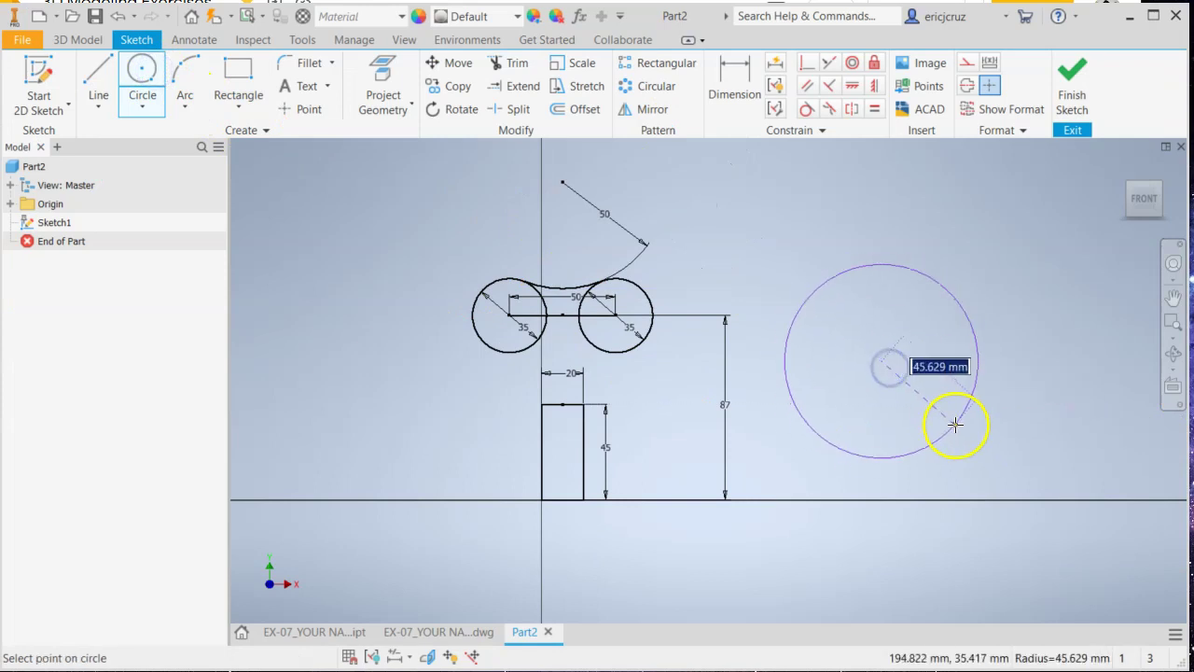
text(25)
key(Return)
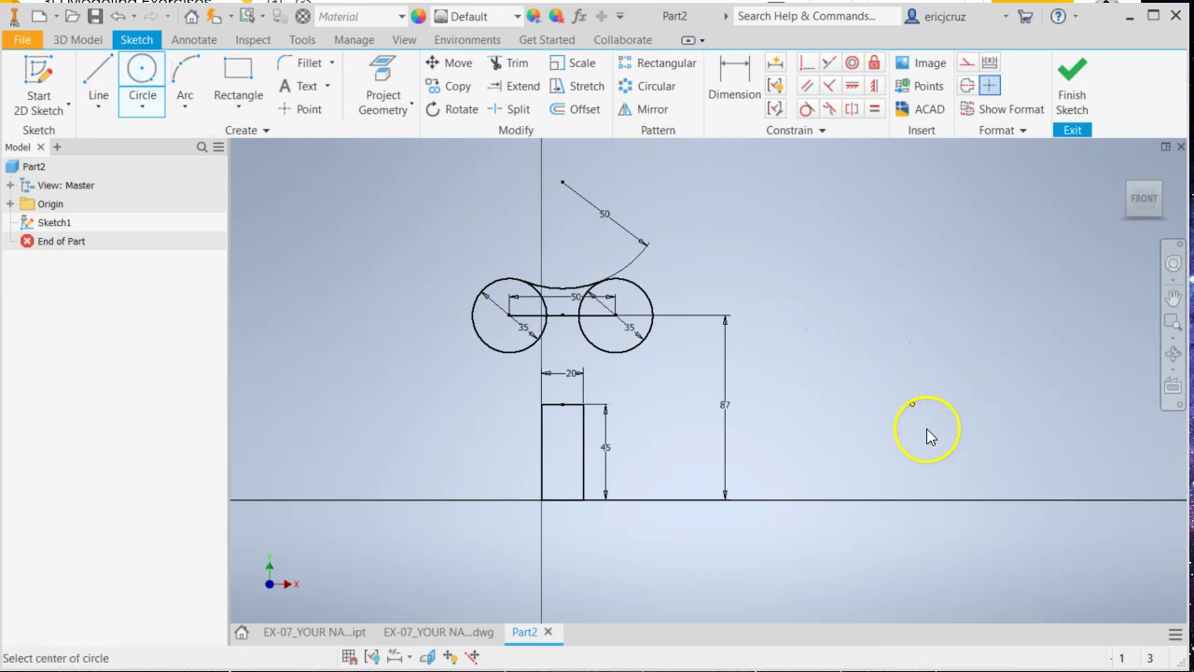
Step: Make the 25 mm radius circle tangent to the rectangle's right side and try to make it tangent to the right 35 mm circle
click(808, 110)
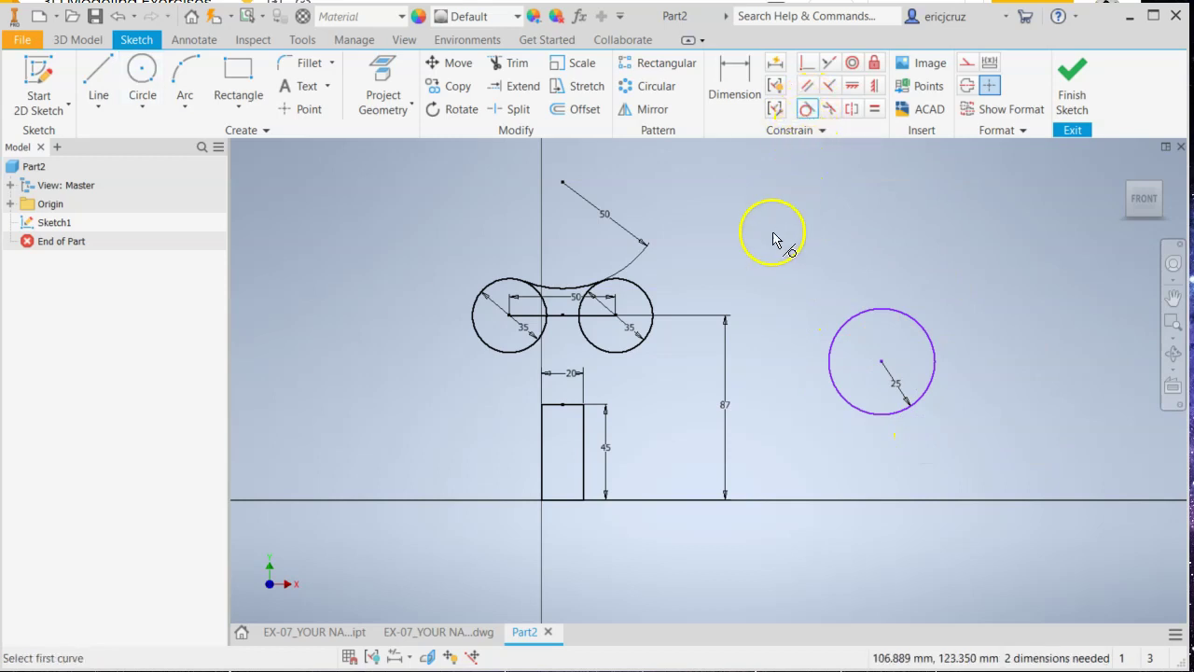
scroll(600, 402, up, 3)
middle_drag(602, 395, 603, 356)
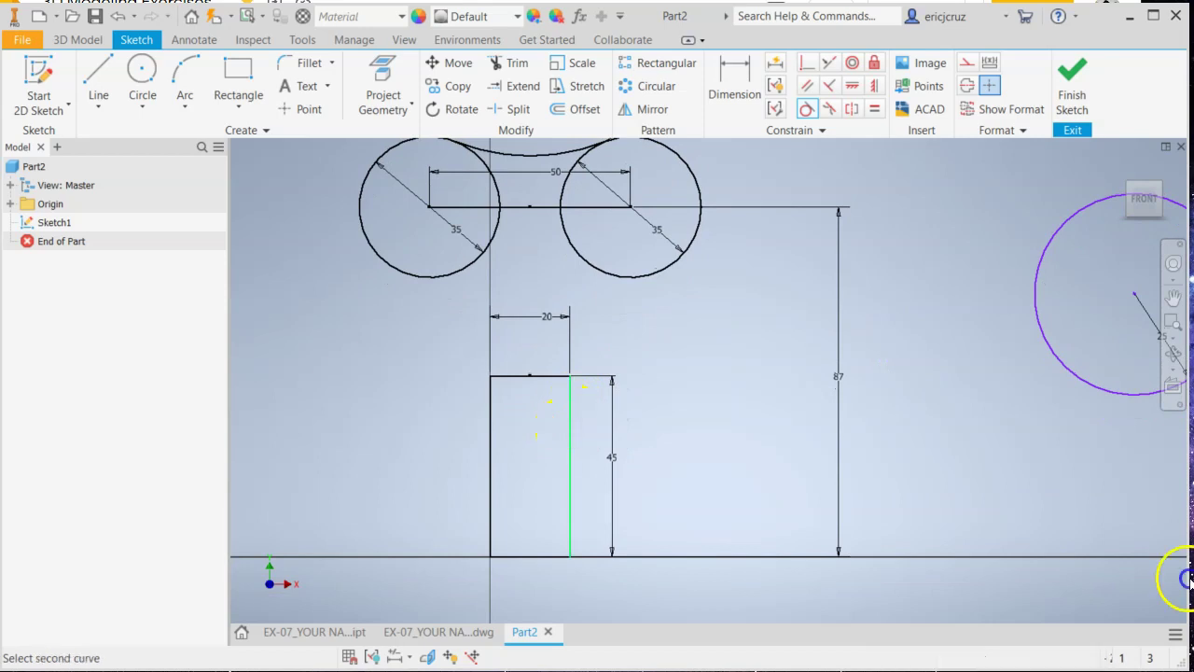
click(1045, 377)
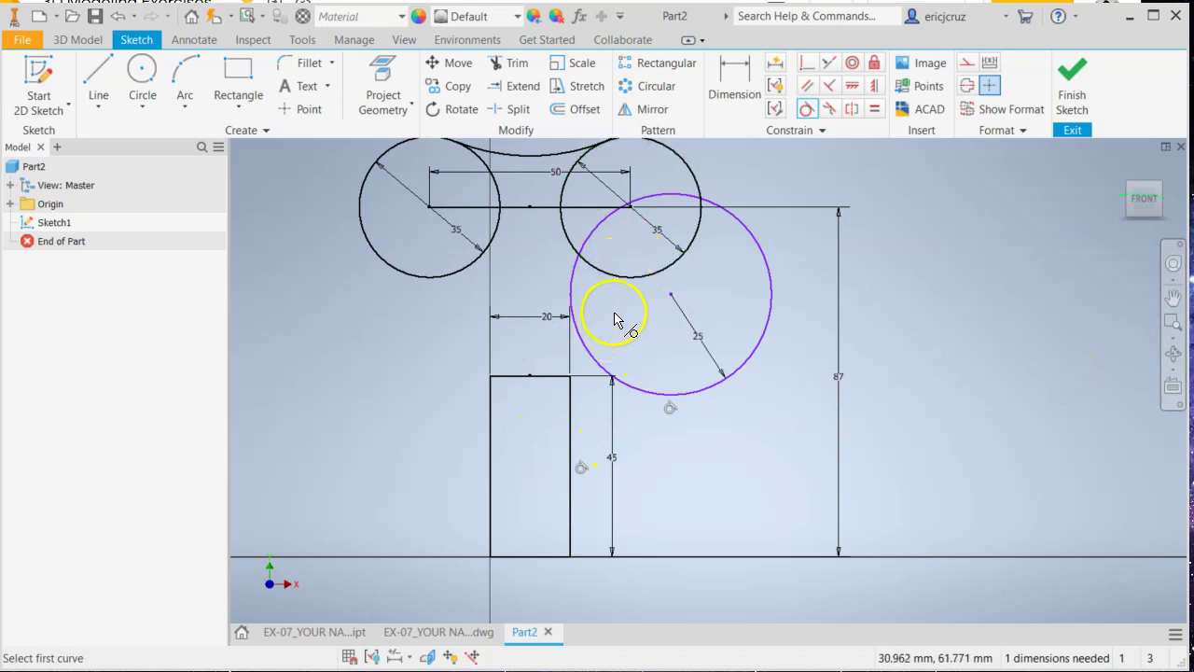
click(625, 277)
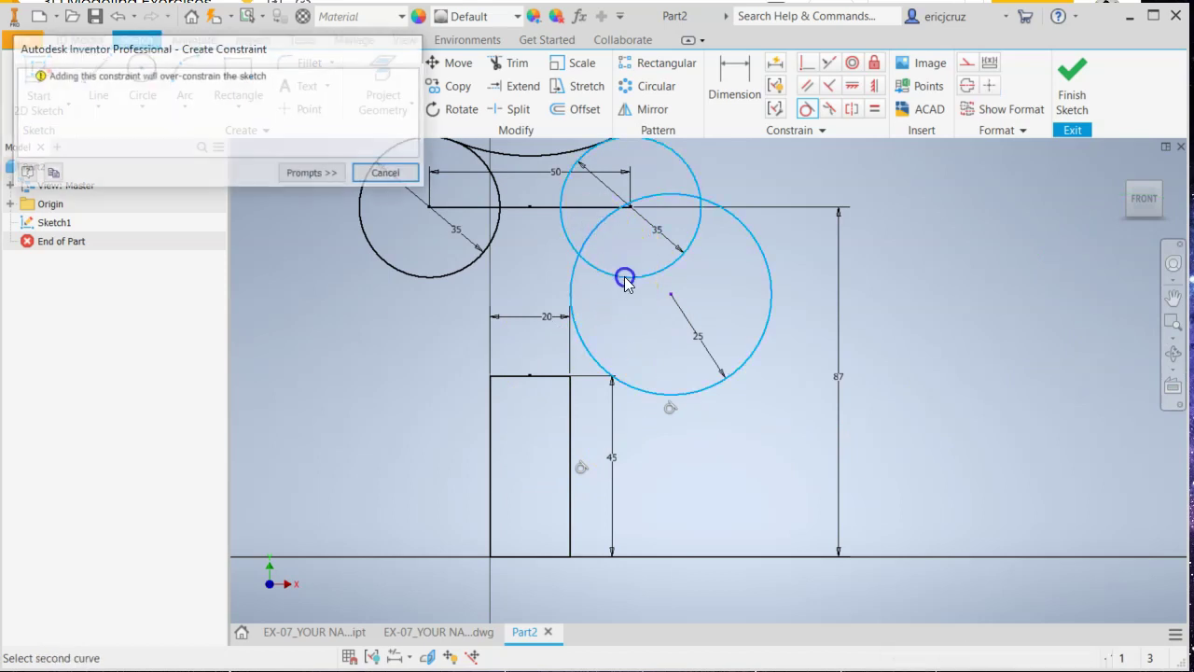
click(399, 173)
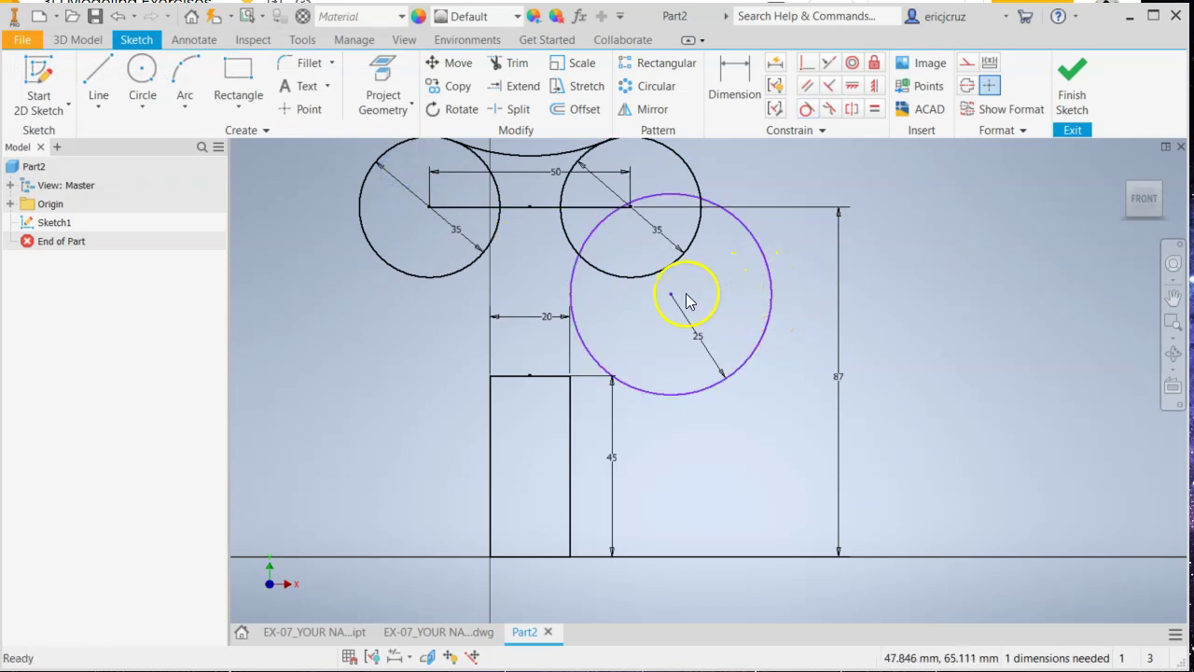
Step: Move the 25 mm radius circle below the right 35 mm circle and make the two circles tangent
drag(758, 277, 765, 345)
drag(678, 299, 683, 390)
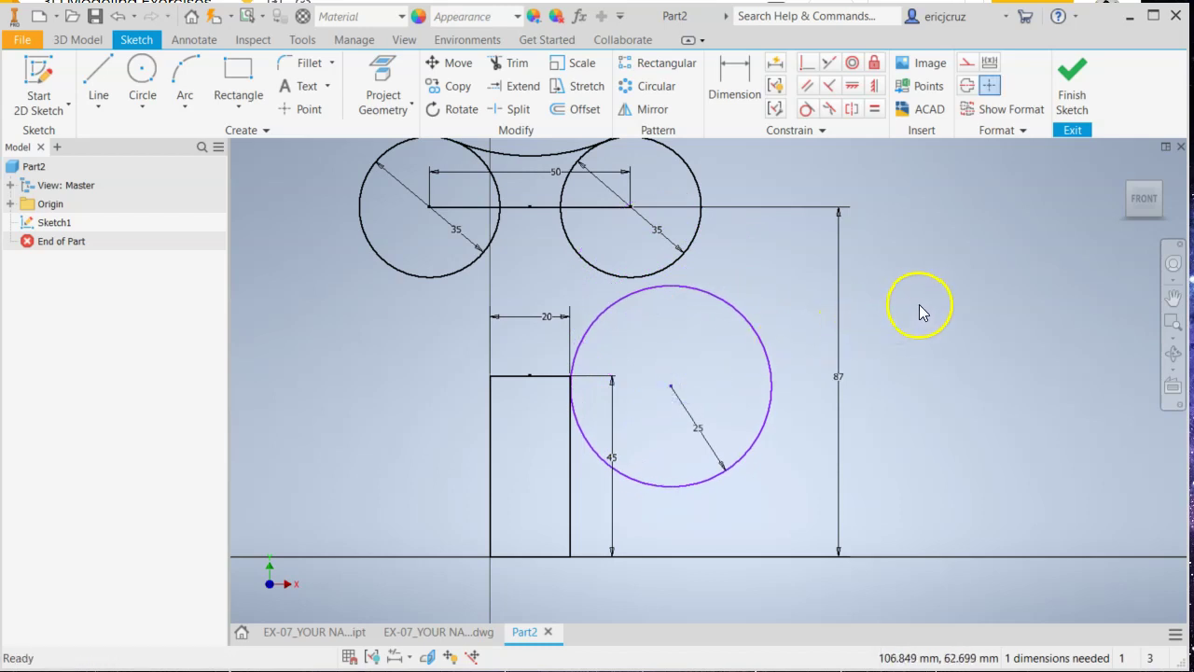
click(810, 114)
click(699, 286)
click(674, 264)
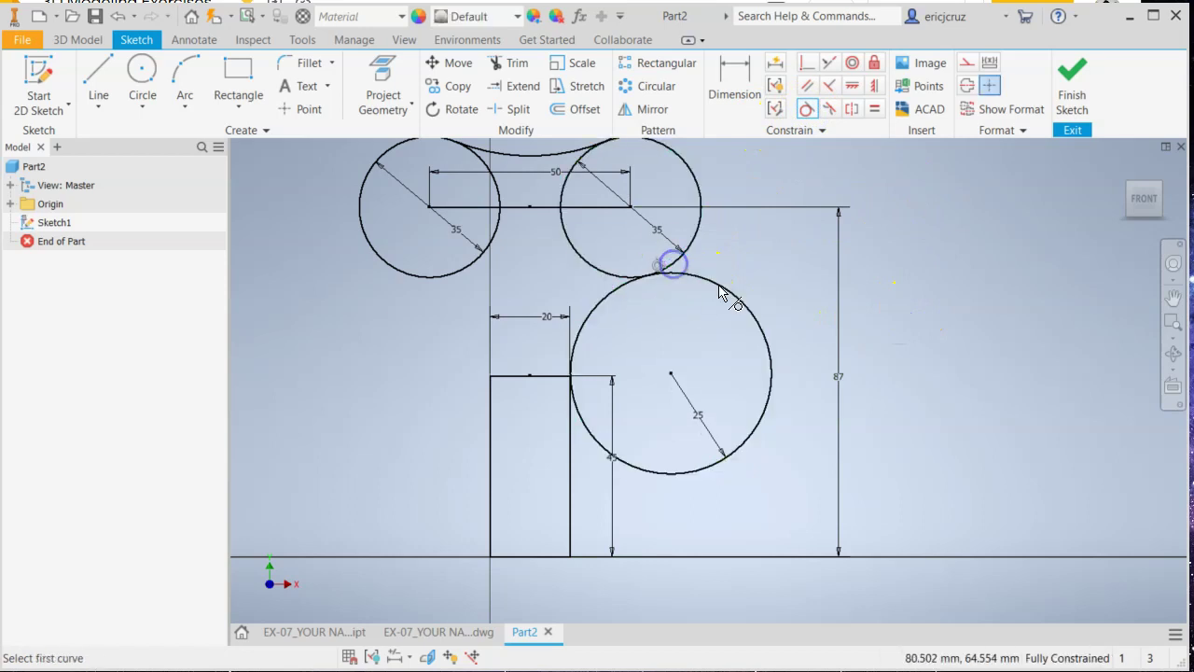
Step: Undo the tangencies, the move and the creation of the 25 mm radius circle
key(Escape)
key(ctrl+z)
key(ctrl+z)
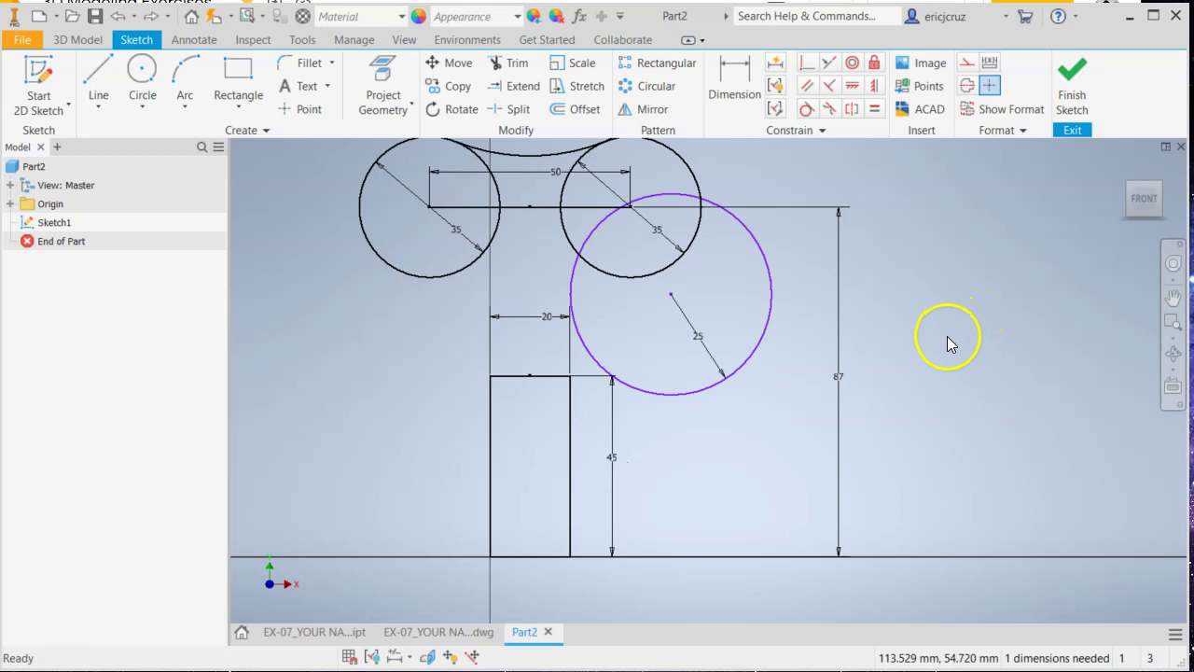
key(ctrl+z)
key(ctrl+z)
Step: Sketch a new 25 mm radius circle to the right of the rectangle, centered slightly below its base line
middle_drag(840, 316, 753, 339)
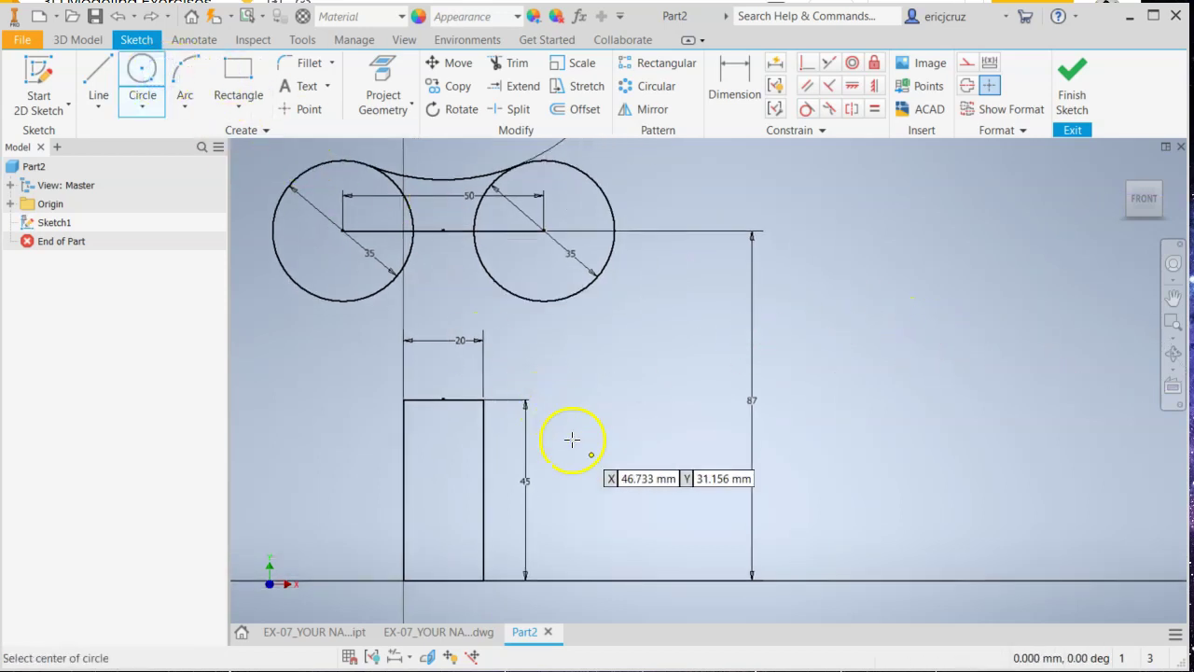
middle_drag(642, 432, 640, 393)
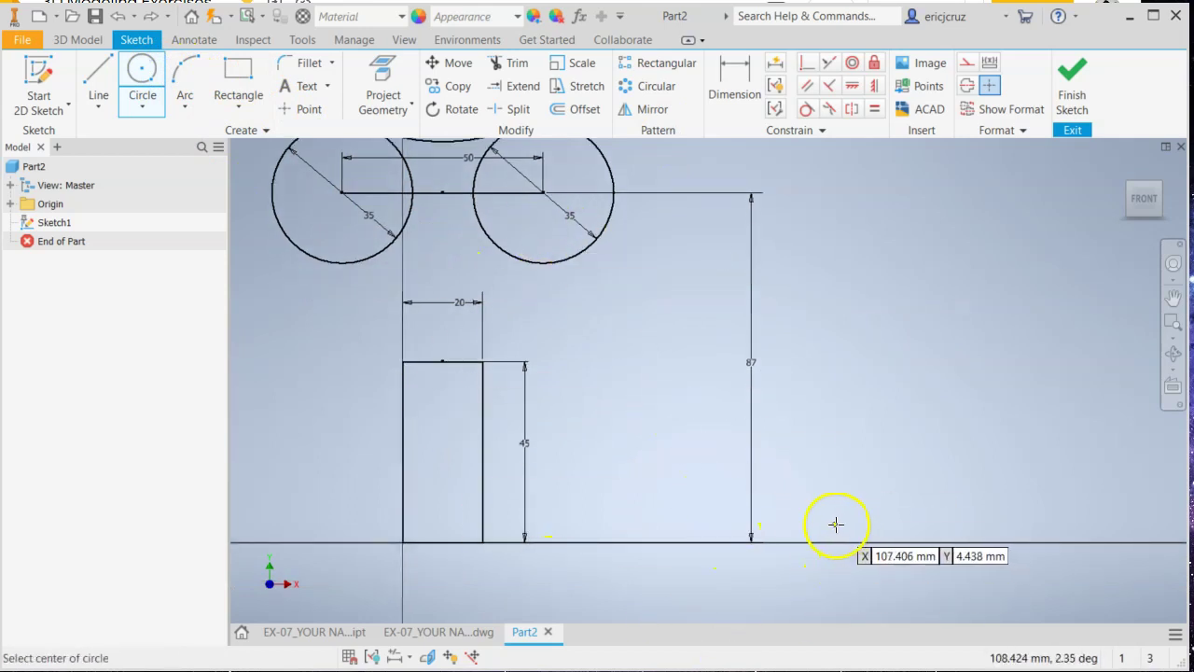
click(791, 569)
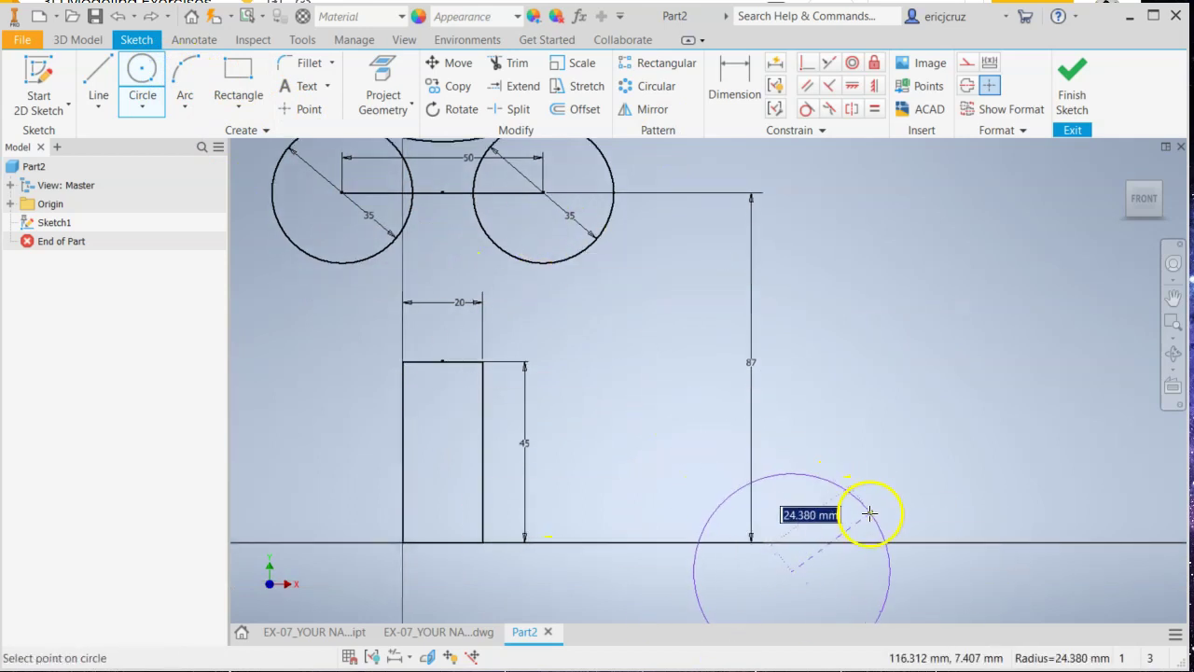
text(25)
key(Return)
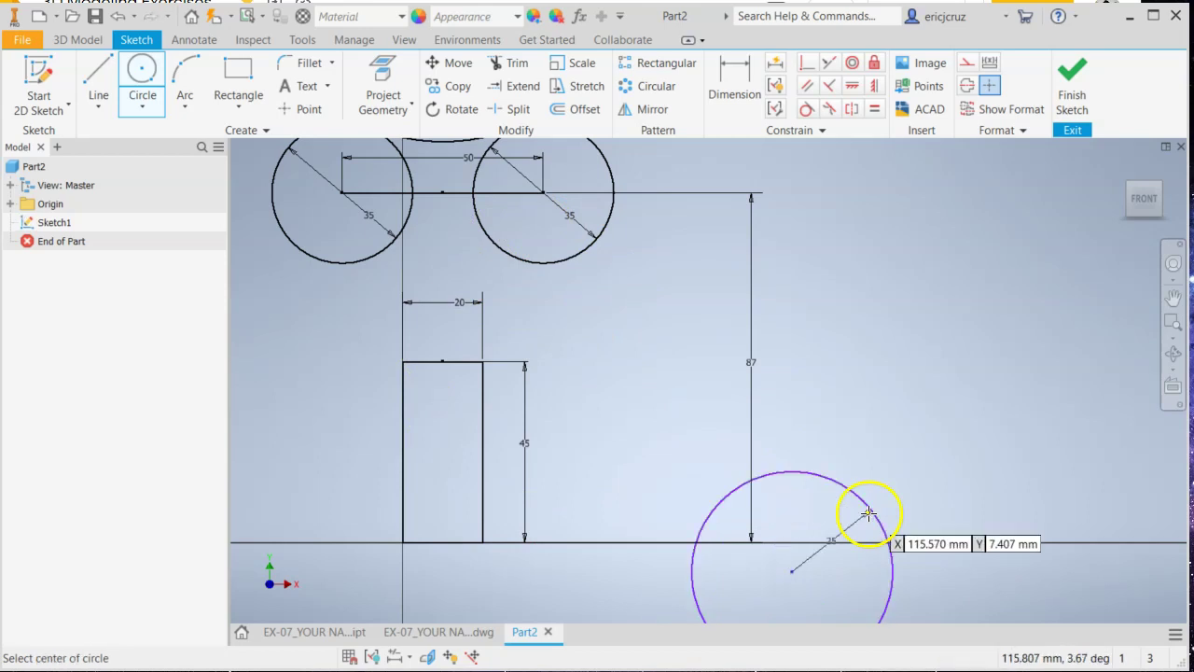
Step: Make the new 25 mm radius circle tangent to the rectangle's right side and to the right 35 mm circle
click(808, 113)
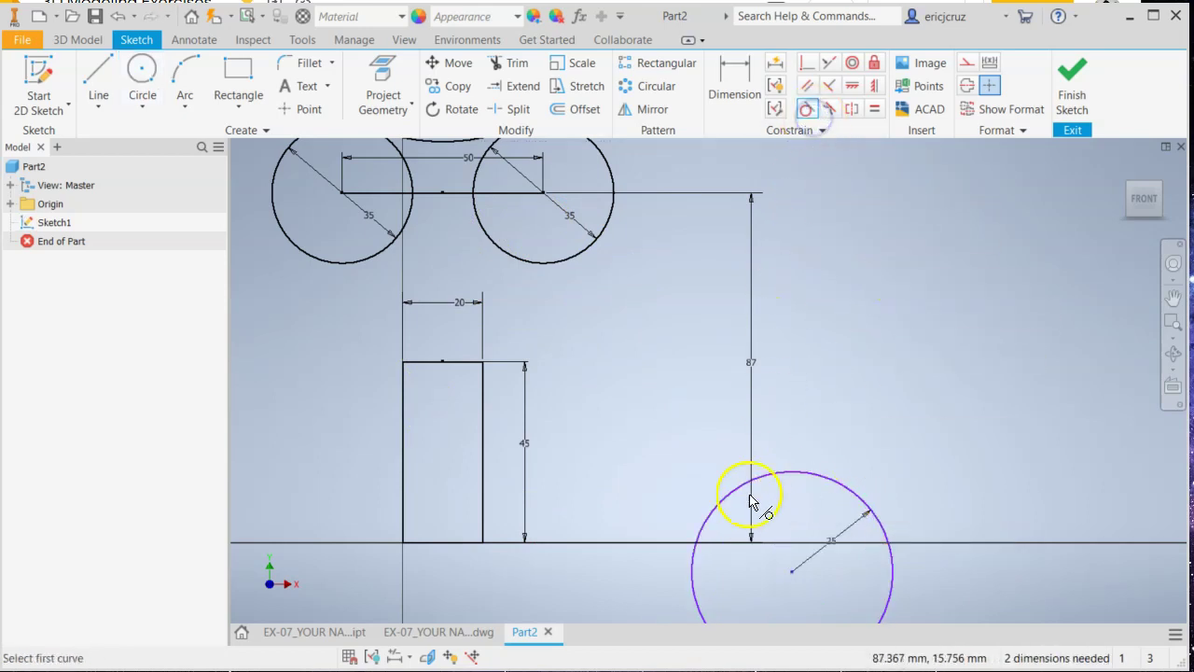
click(484, 456)
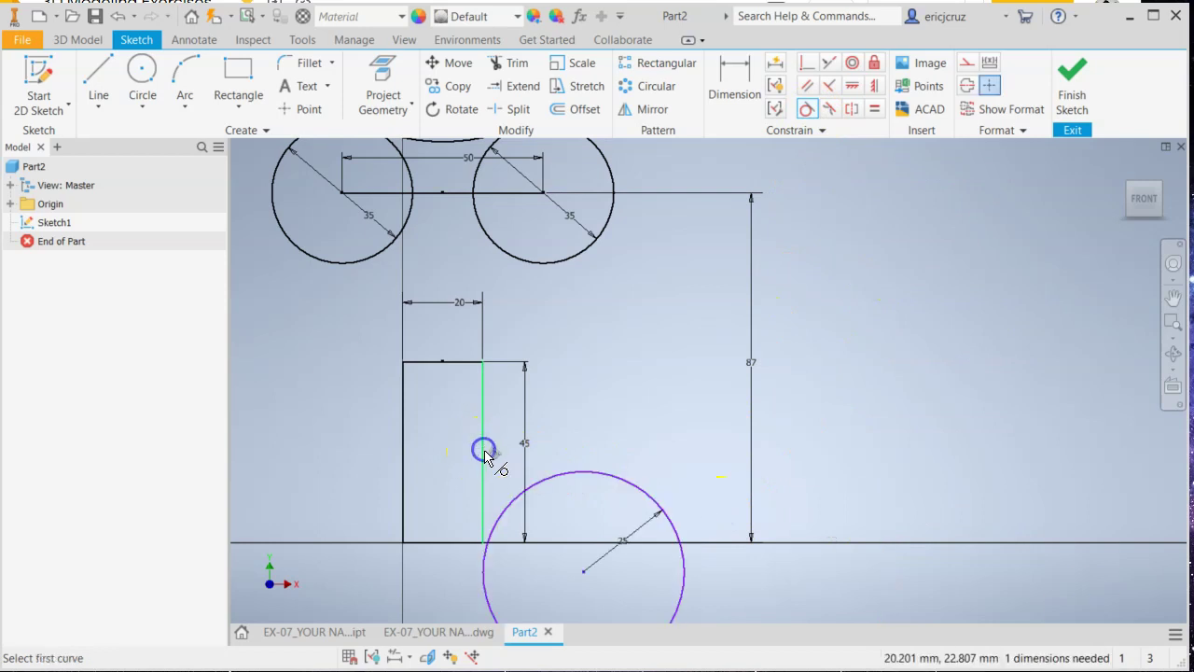
click(562, 260)
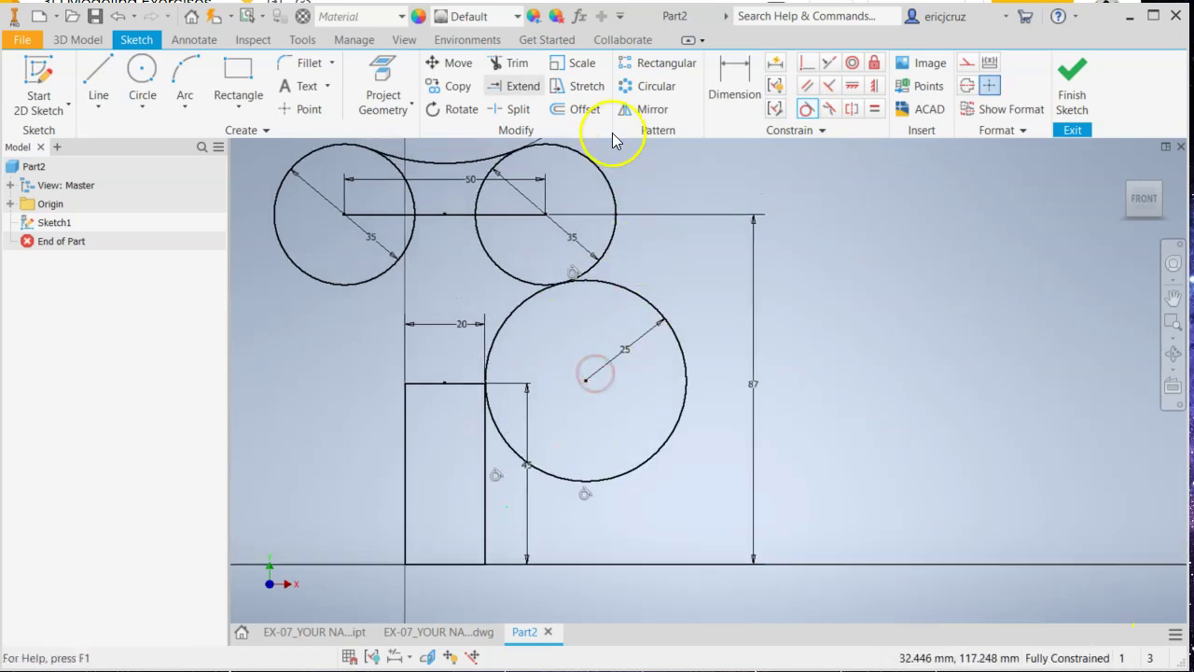
Step: Try to trim the 25 mm radius circle down to the arc between the rectangle and the right 35 mm circle
click(517, 63)
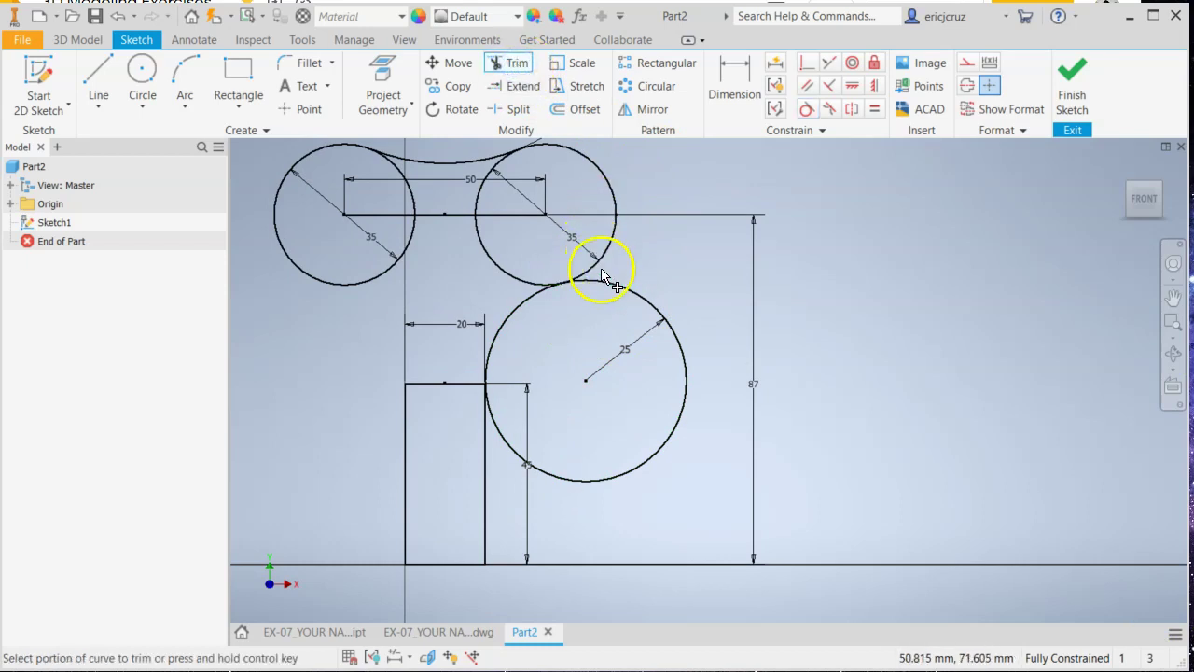
click(619, 286)
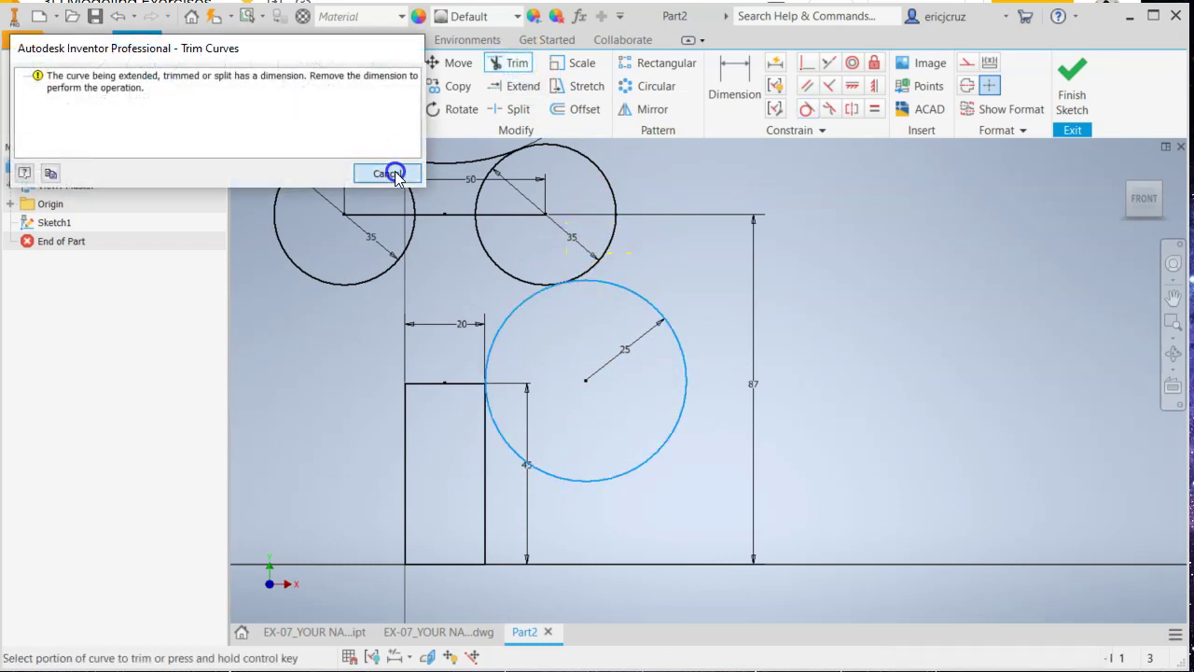
click(390, 174)
middle_drag(572, 359, 560, 381)
key(Escape)
click(506, 61)
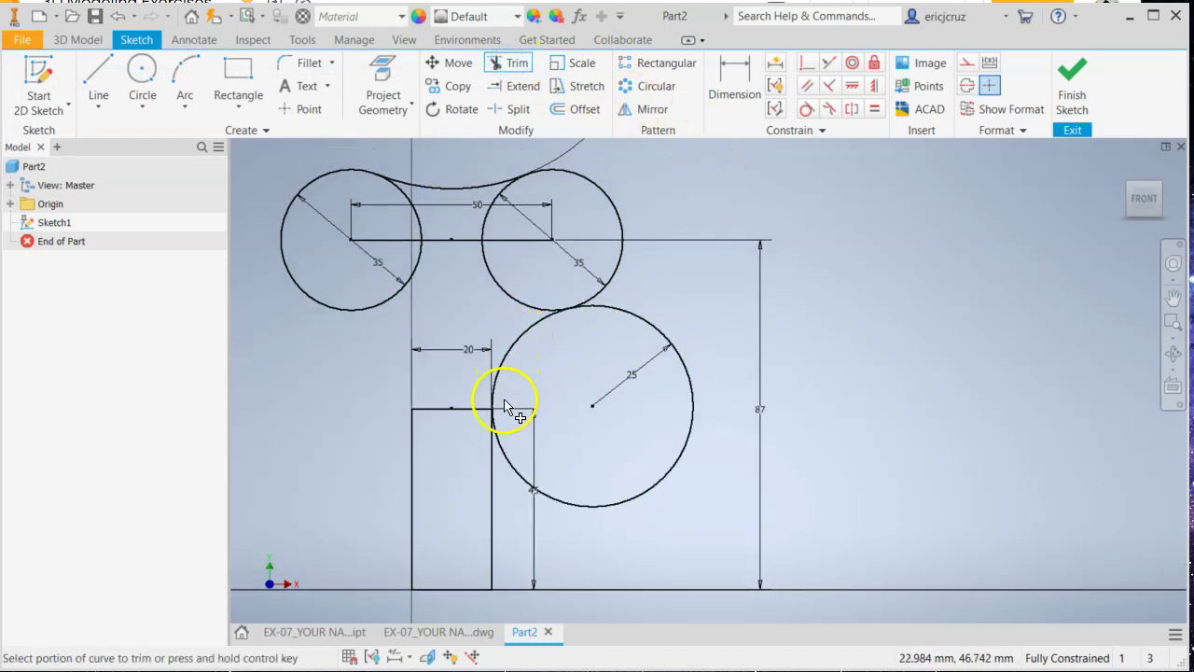
scroll(492, 408, up, 5)
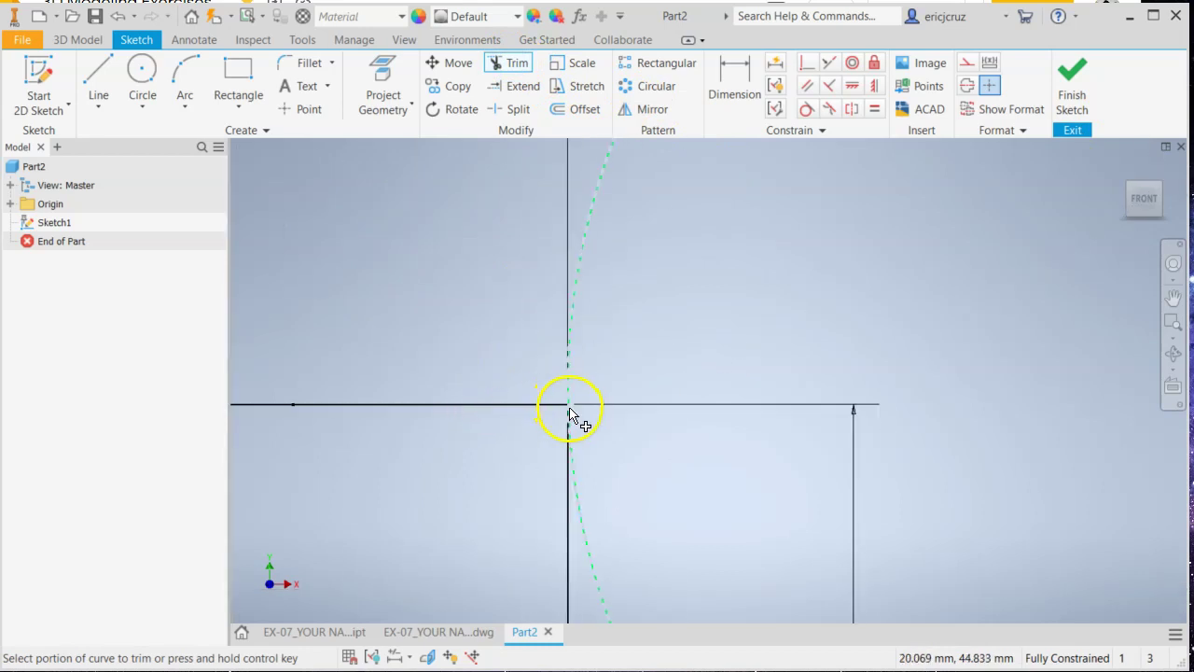
scroll(632, 468, down, 6)
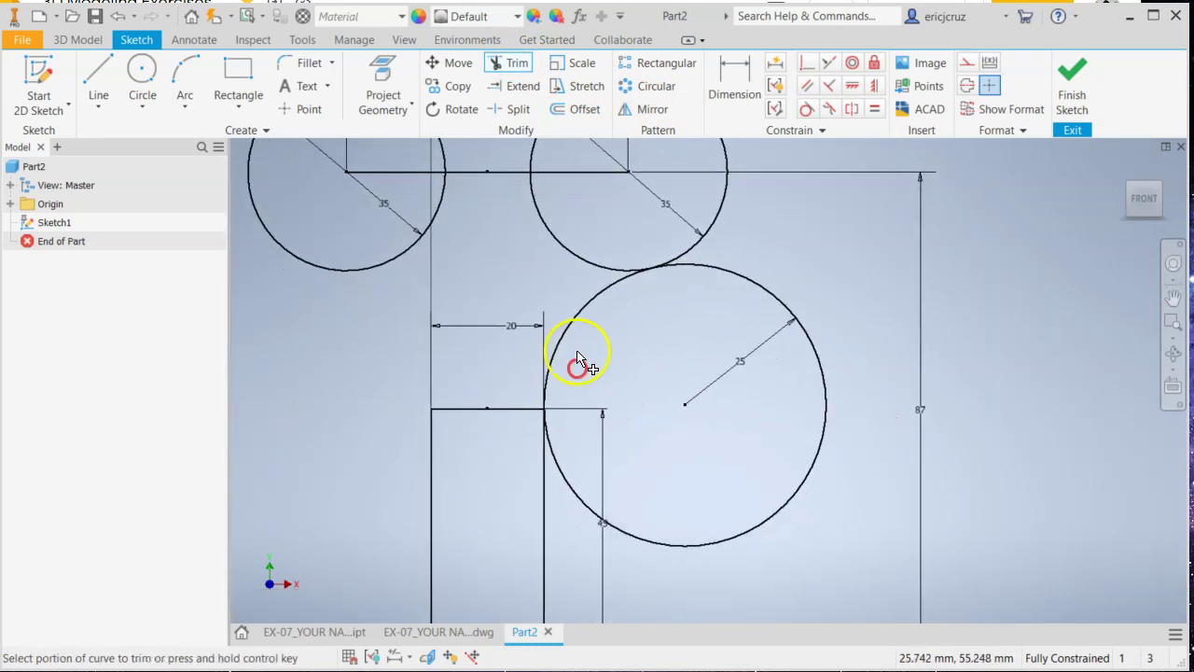
scroll(591, 370, up, 3)
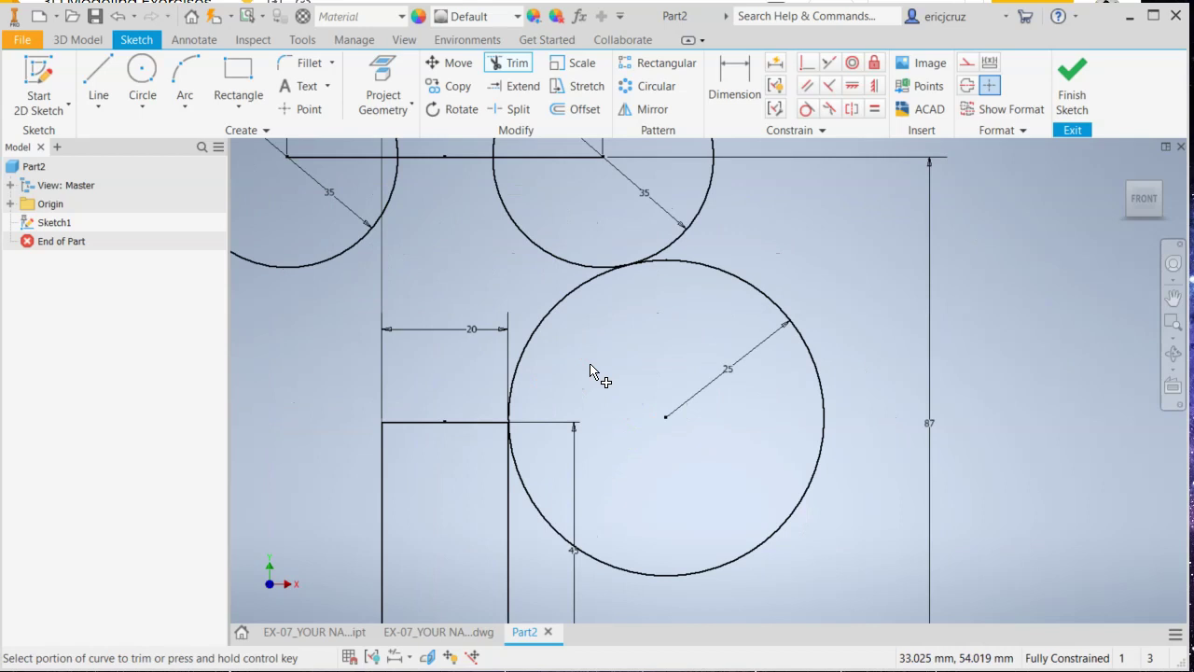
scroll(590, 371, down, 3)
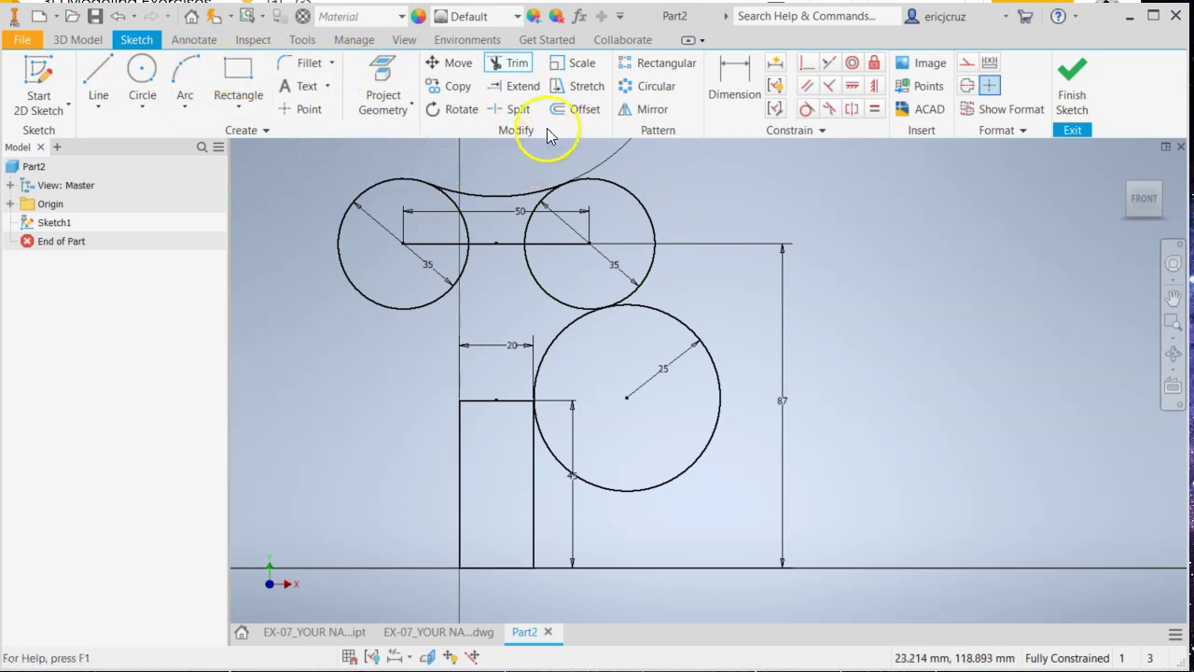
Step: Try extending the rectangle's right side, and draw a vertical line from its lower right corner up to the level of the 35 mm circles' lowest points
click(514, 89)
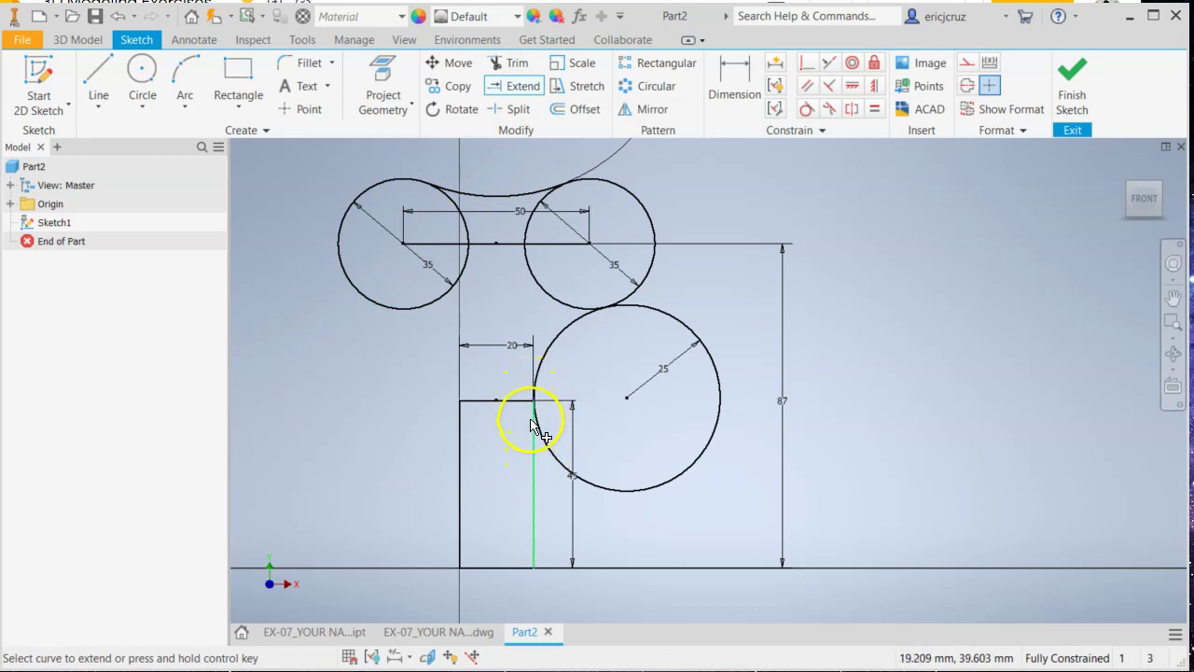
click(532, 425)
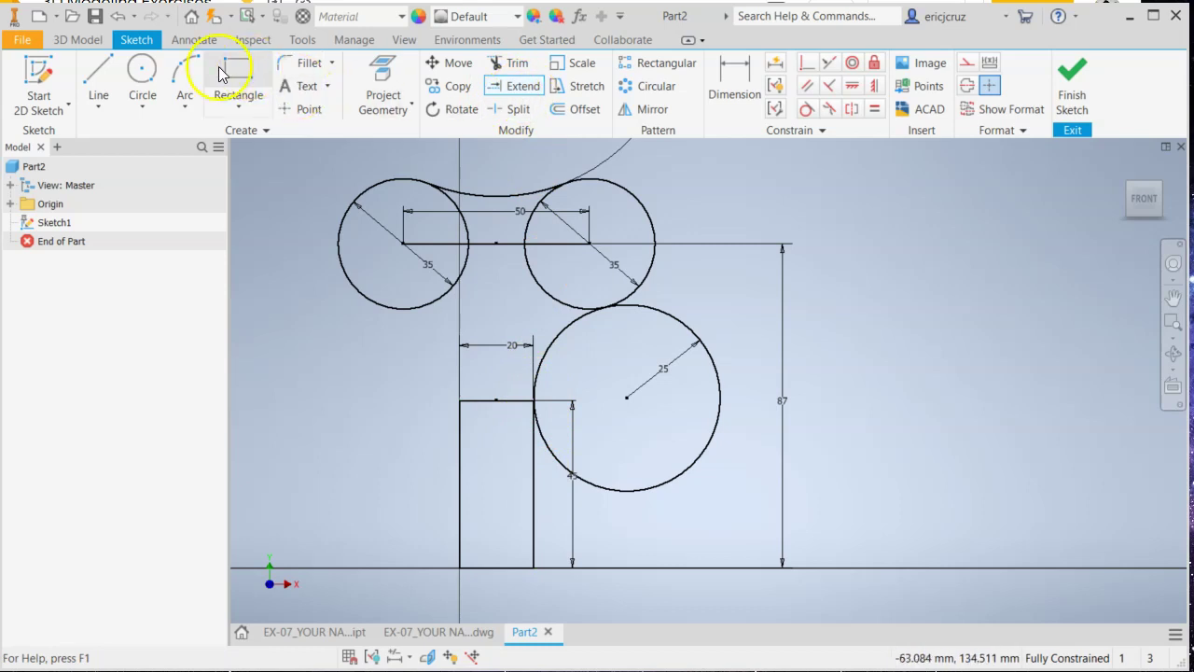
click(97, 80)
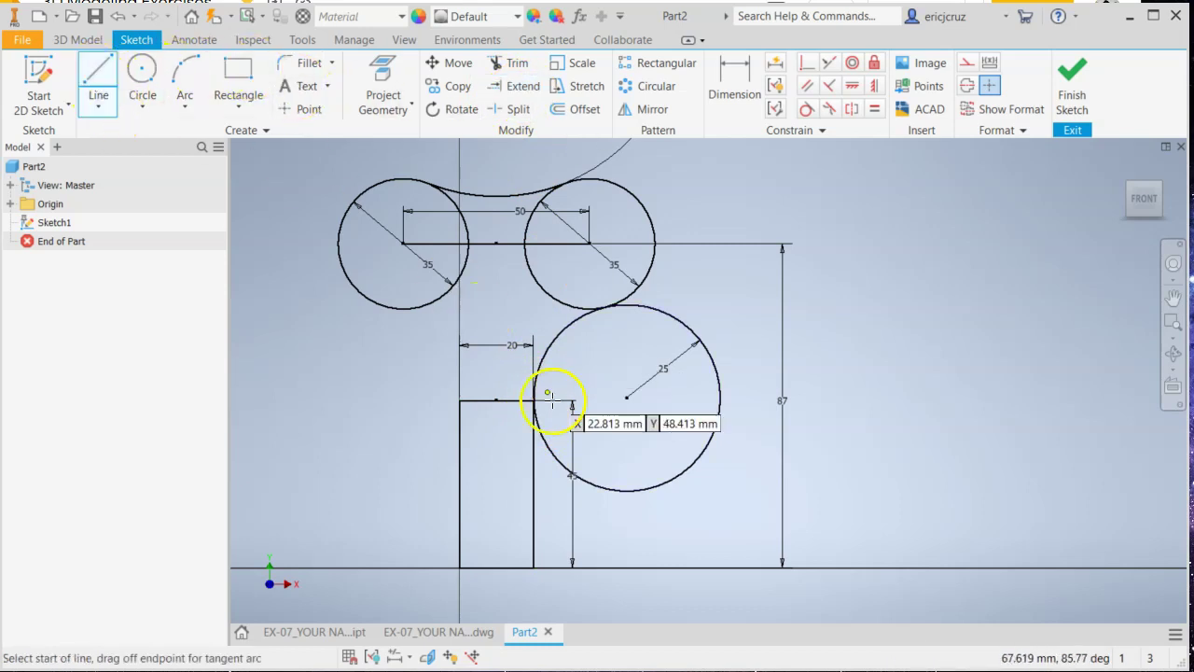
click(535, 569)
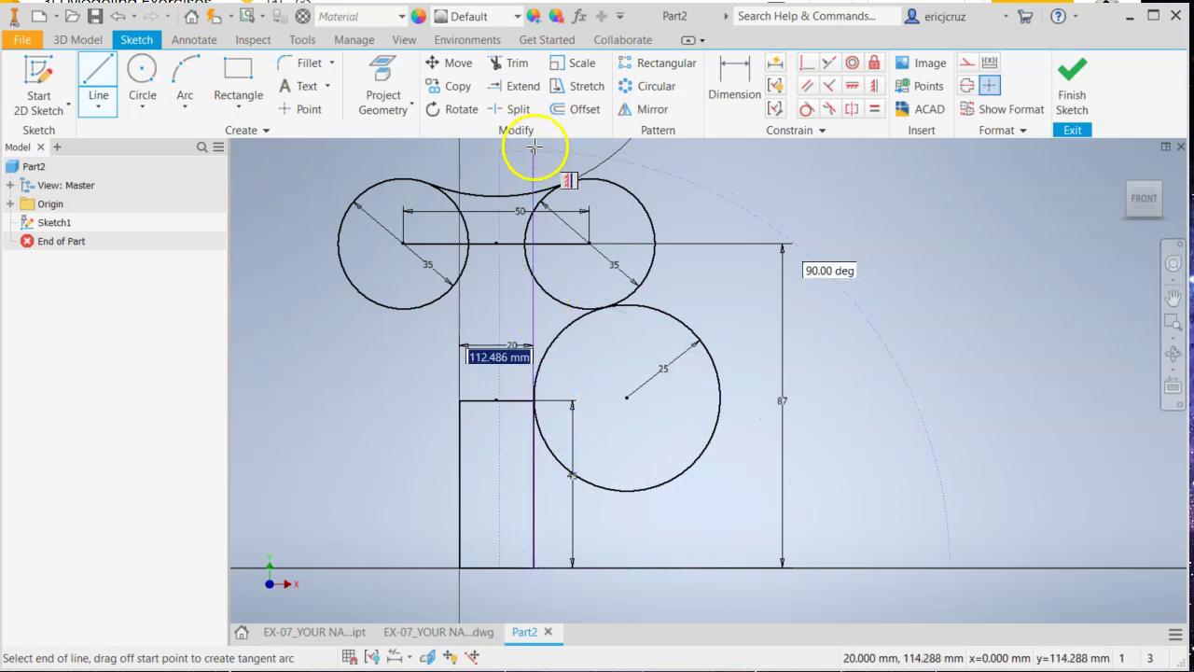
click(533, 309)
key(Escape)
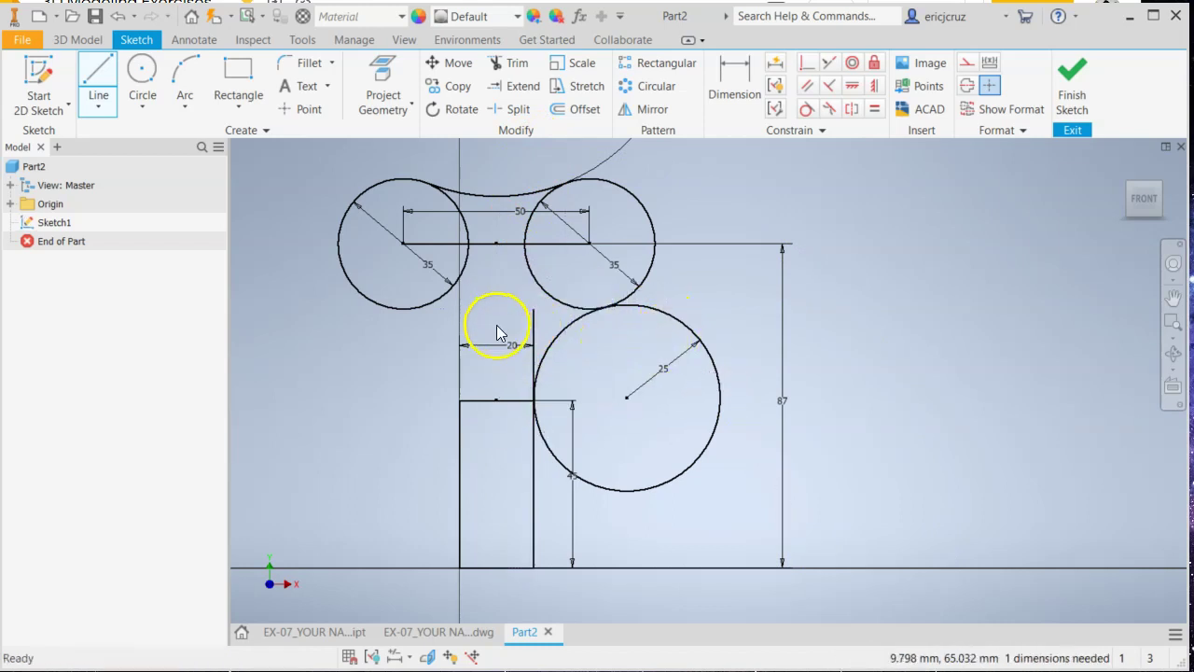
Step: Draw a vertical line about 66 mm long from the origin upward along the rectangle's left side
key(l)
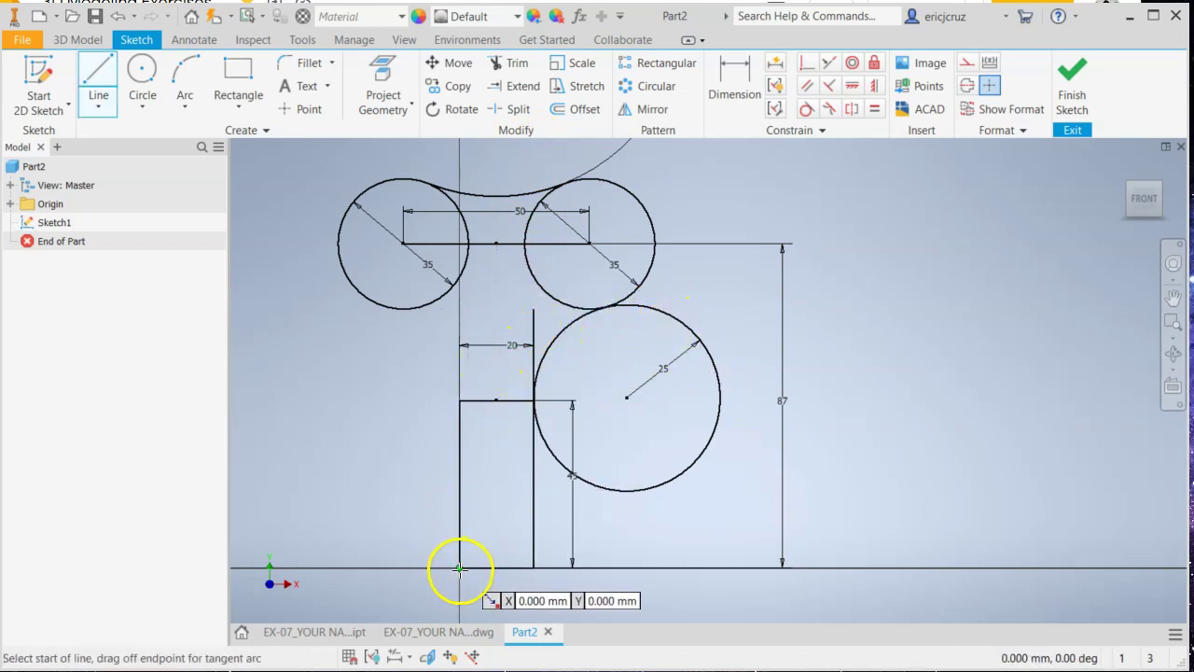
click(459, 566)
click(460, 322)
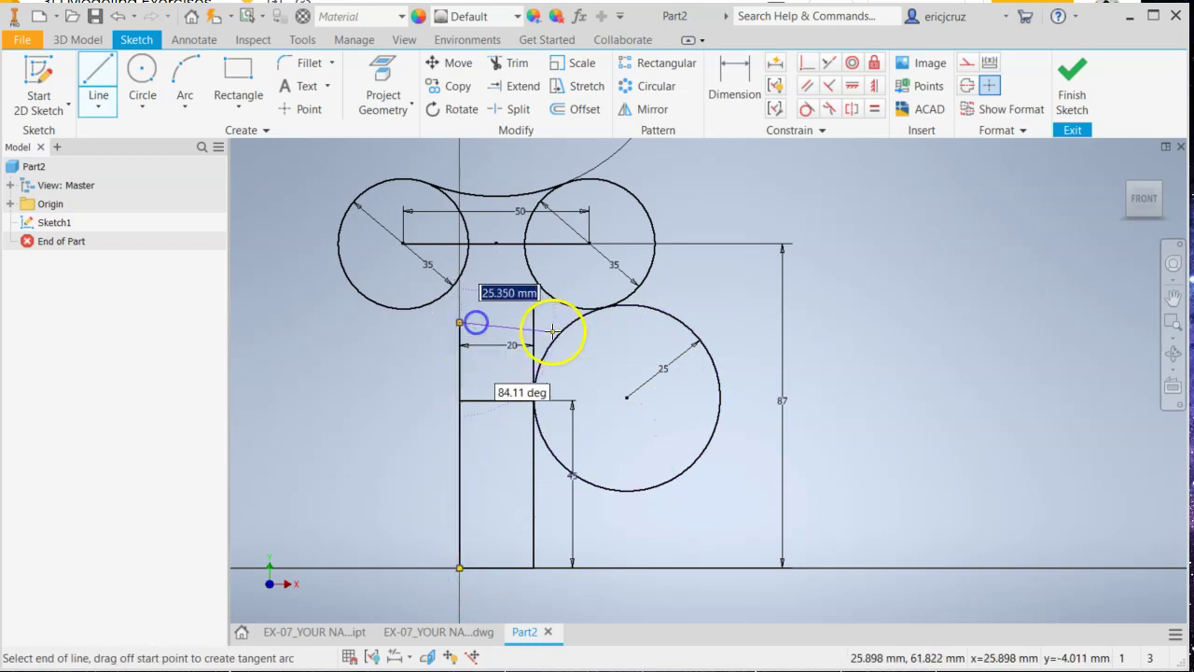
key(Escape)
middle_drag(490, 315, 492, 324)
key(Escape)
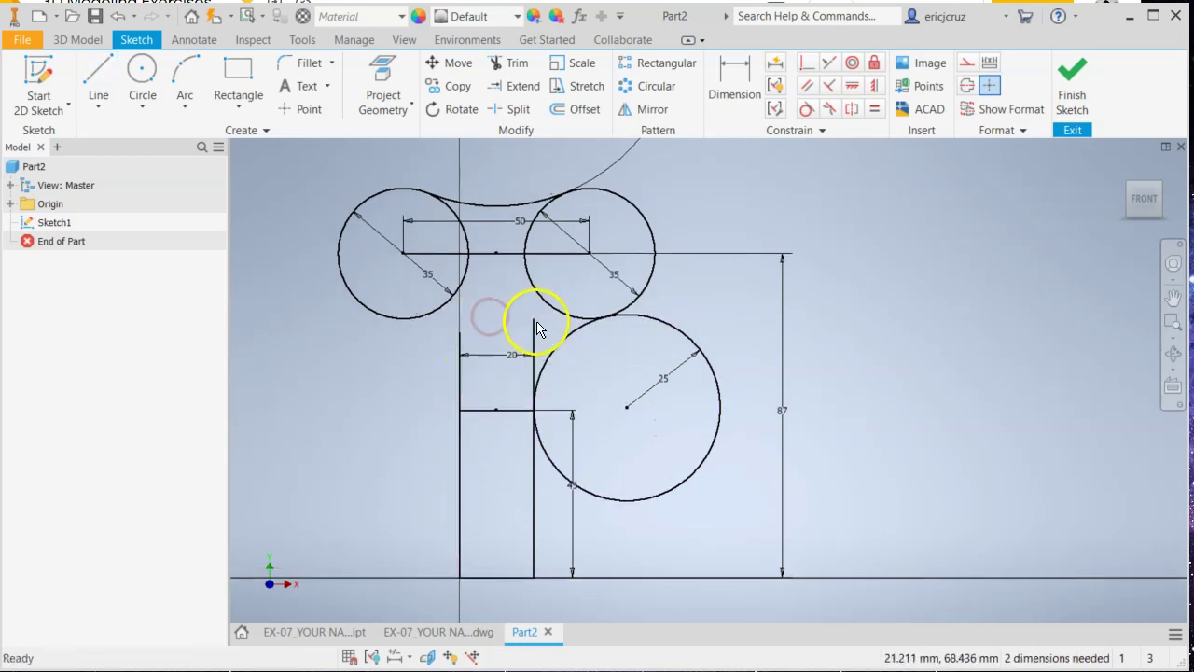
Step: Delete the 25 mm radius circle beside the rectangle
click(568, 339)
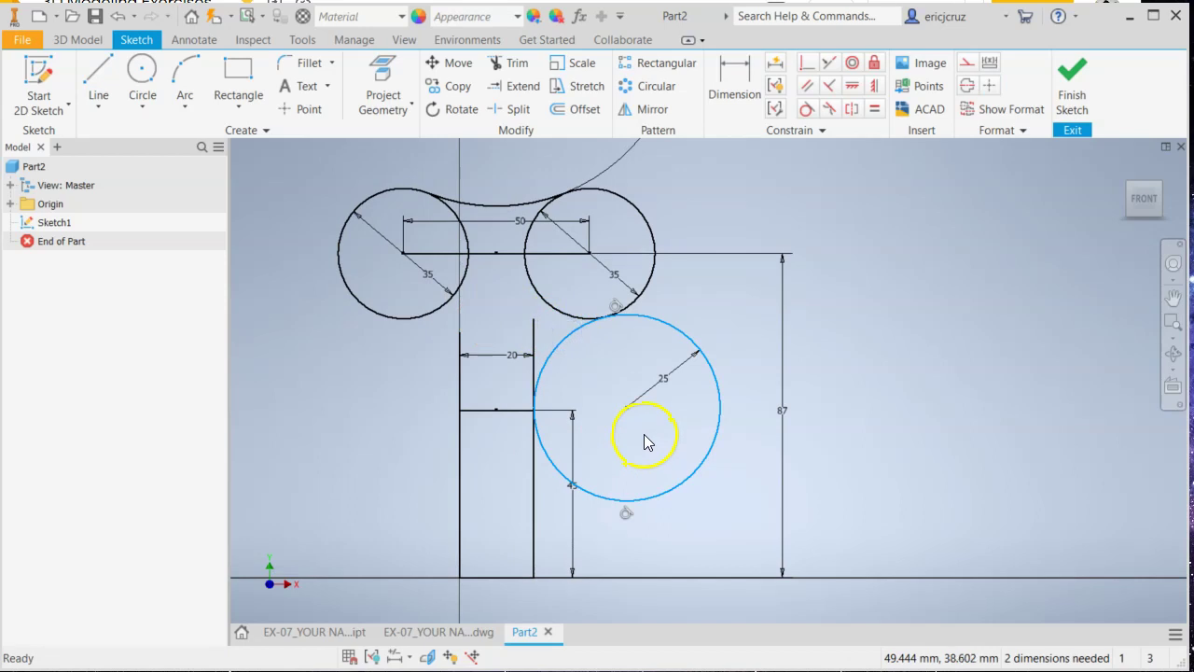
key(Delete)
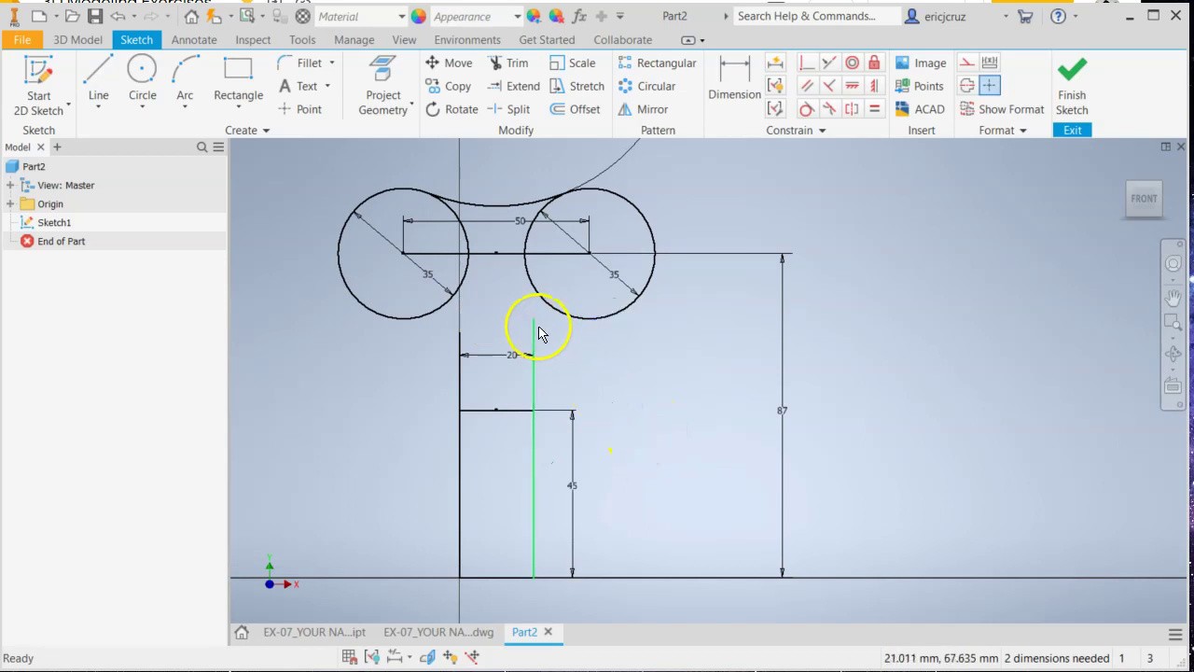
Step: Draw a 25 mm radius circle beside the rectangle and make it tangent to the rectangle's right vertical line and the right 35 mm circle
click(142, 71)
click(706, 506)
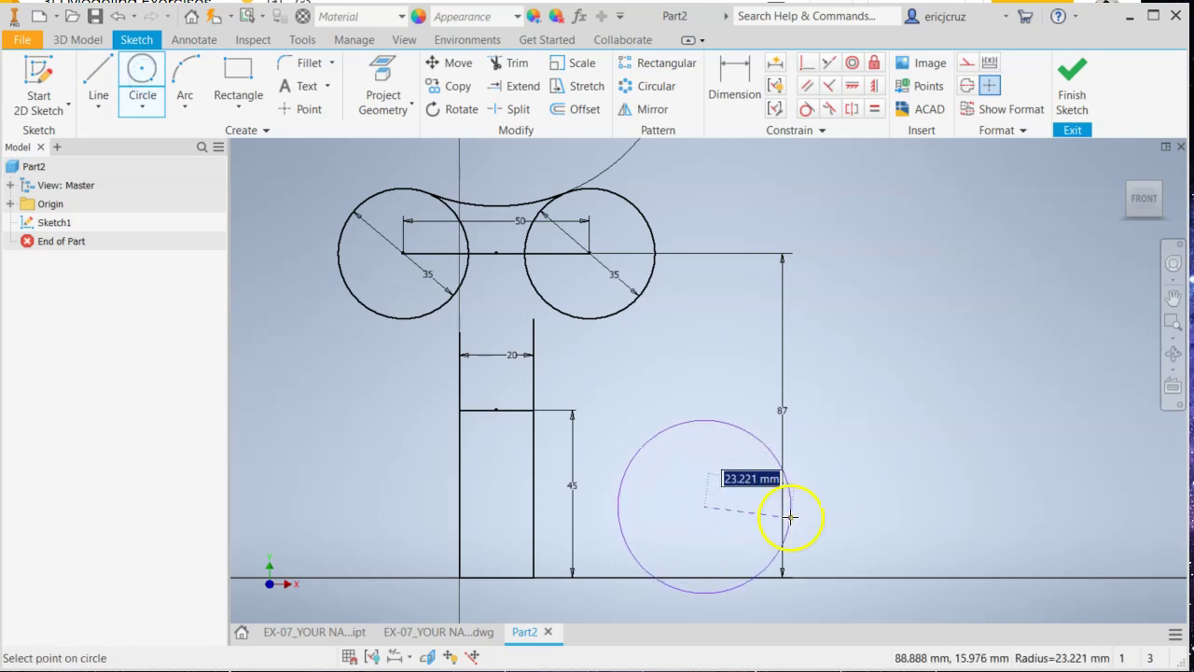
key(Return)
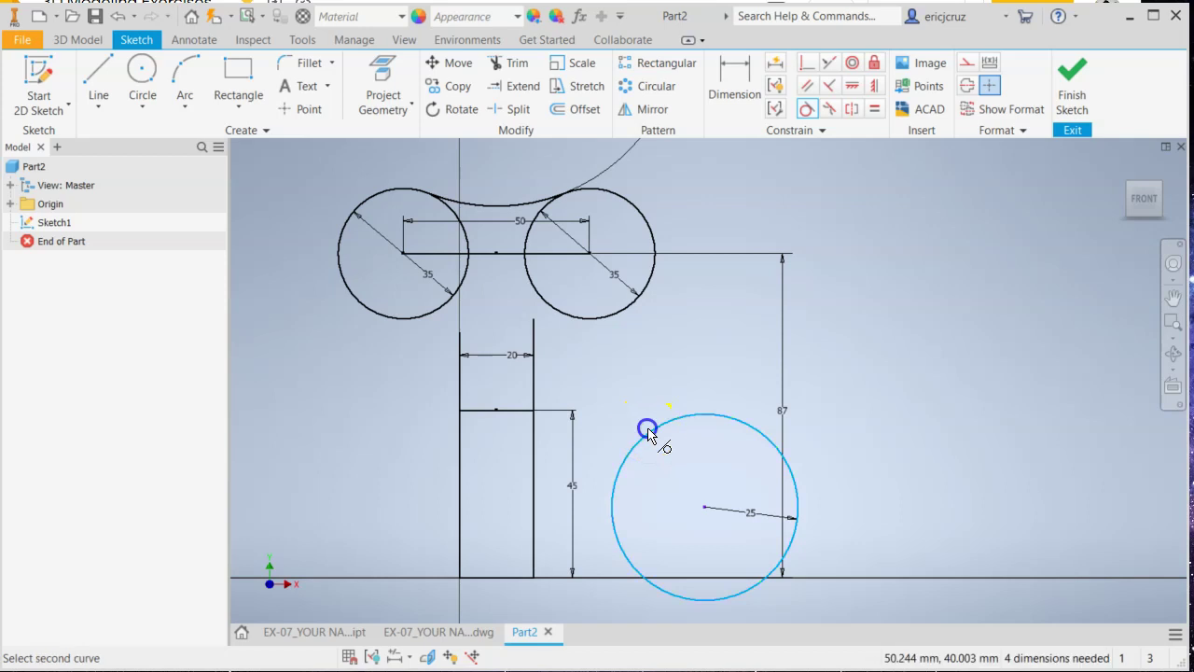
click(533, 373)
click(603, 413)
click(614, 312)
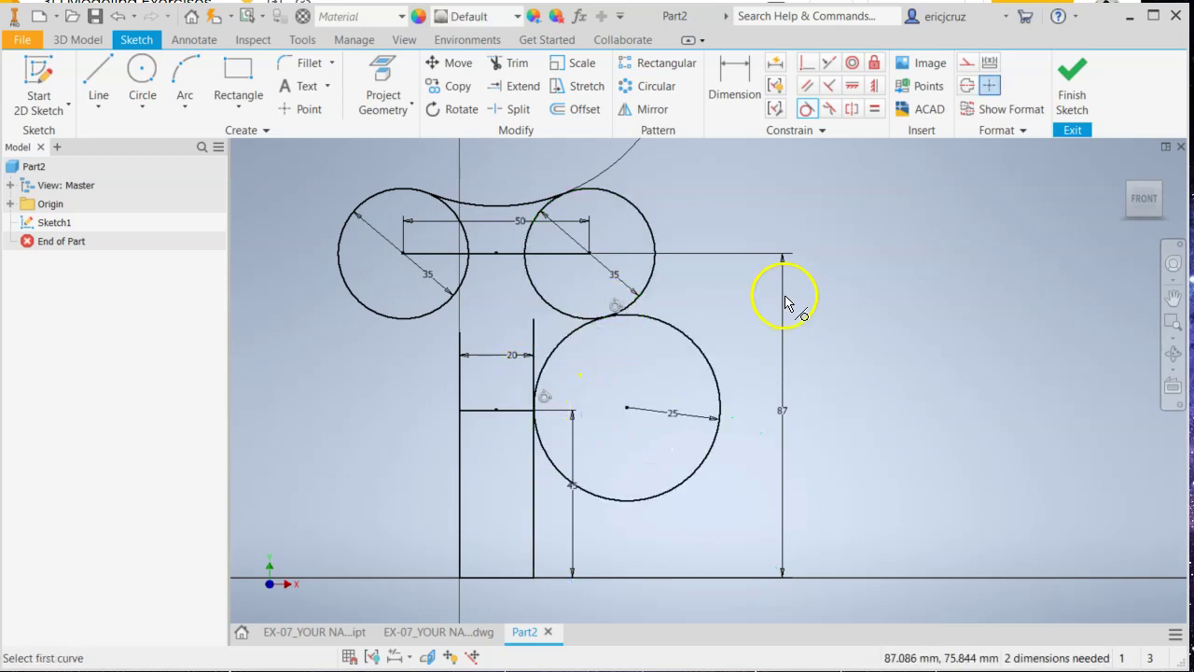
Step: Trim the 25 mm radius circle down to the arc between the right vertical line and the right 35 mm circle
click(513, 63)
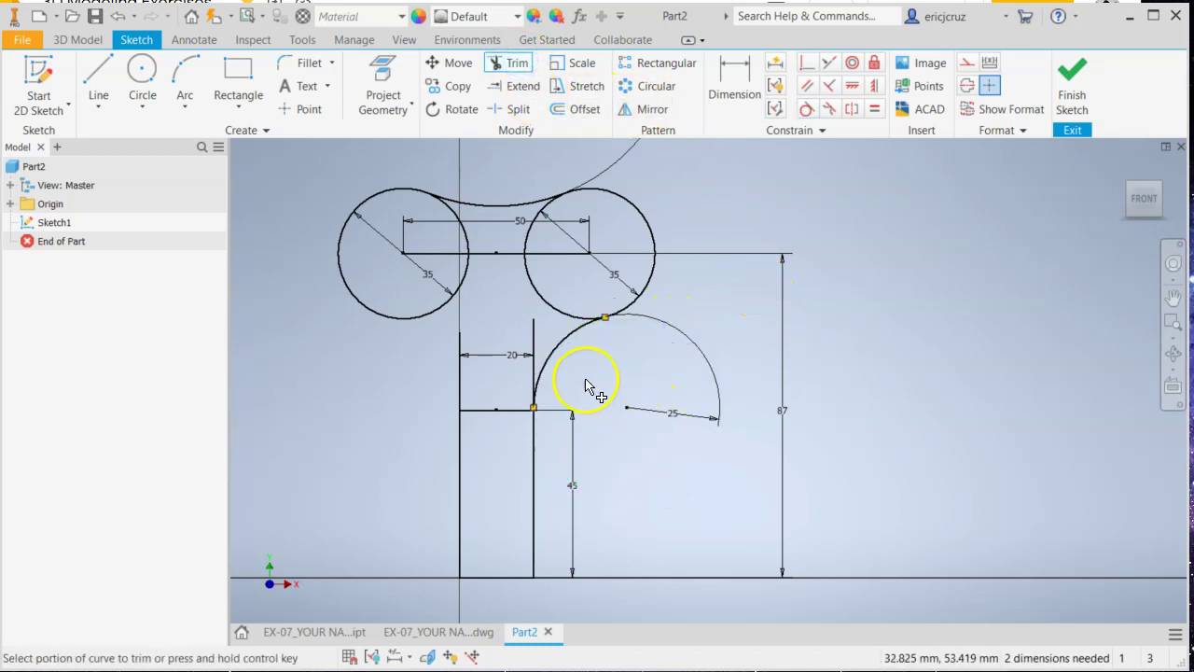
scroll(588, 384, up, 3)
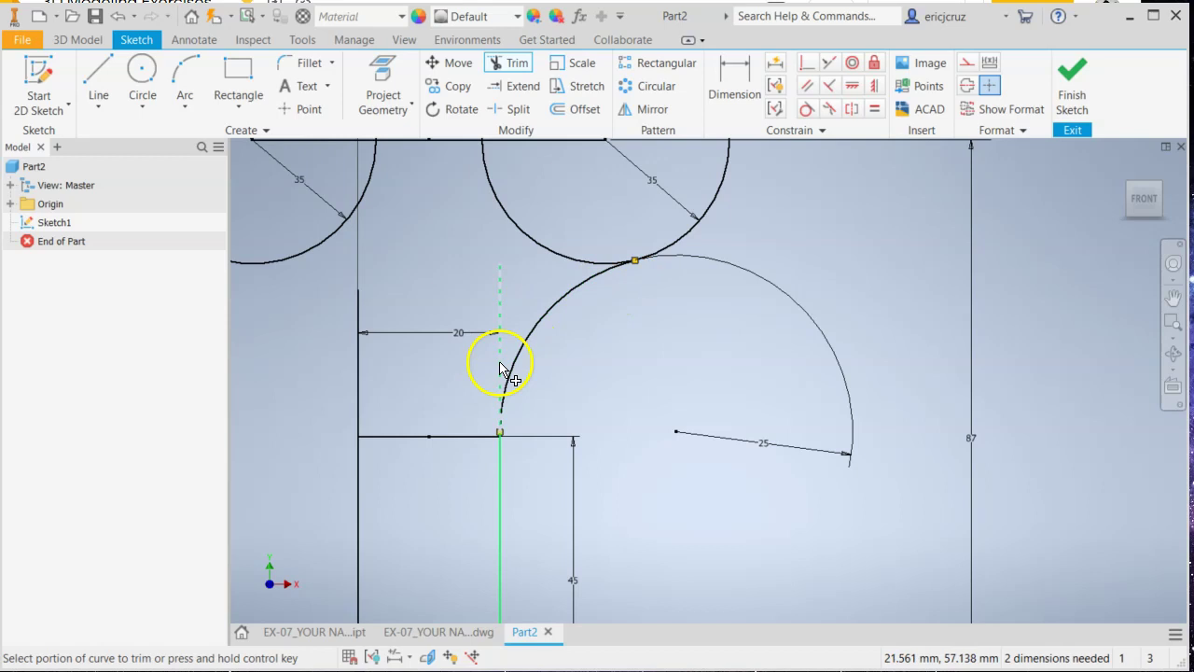
scroll(588, 387, down, 5)
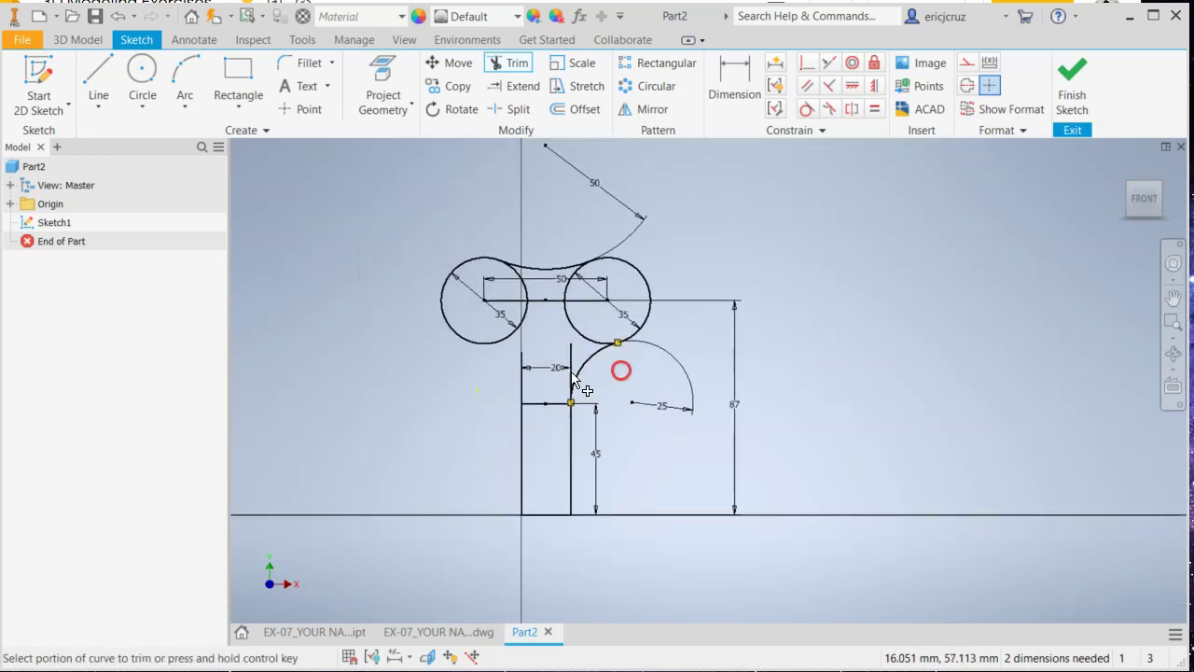
Step: Draw a second circle of 25 mm radius in the empty area on the left side of the shank rectangle
click(141, 73)
click(355, 458)
text(25)
key(Return)
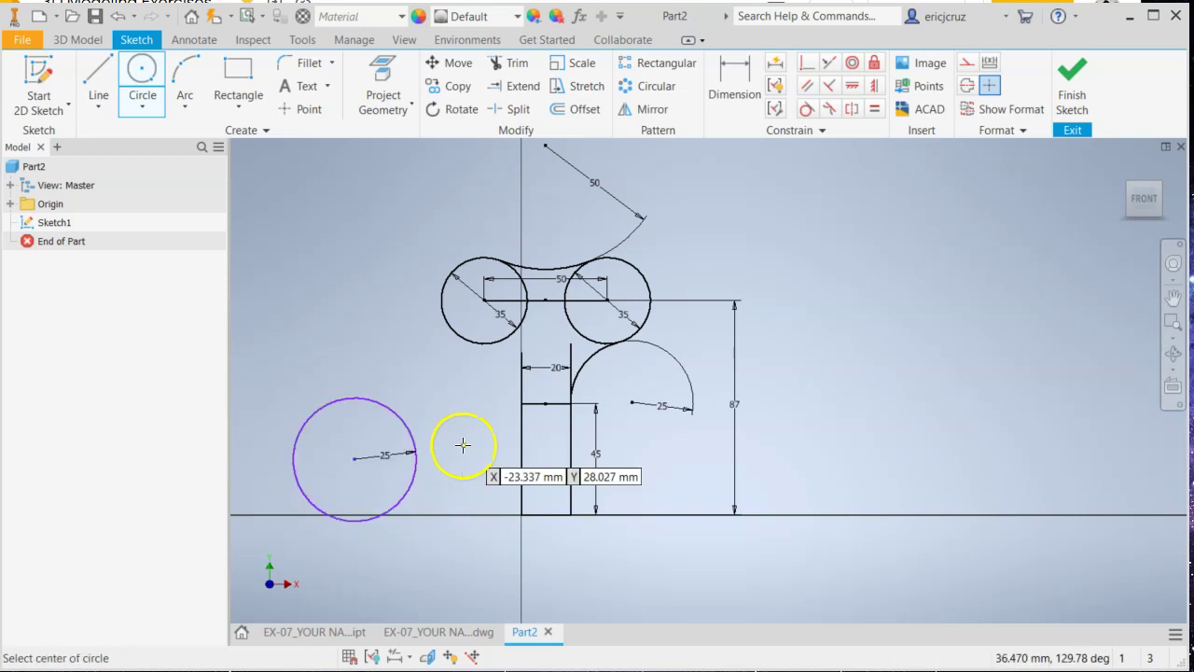
scroll(435, 397, up, 3)
scroll(435, 397, down, 2)
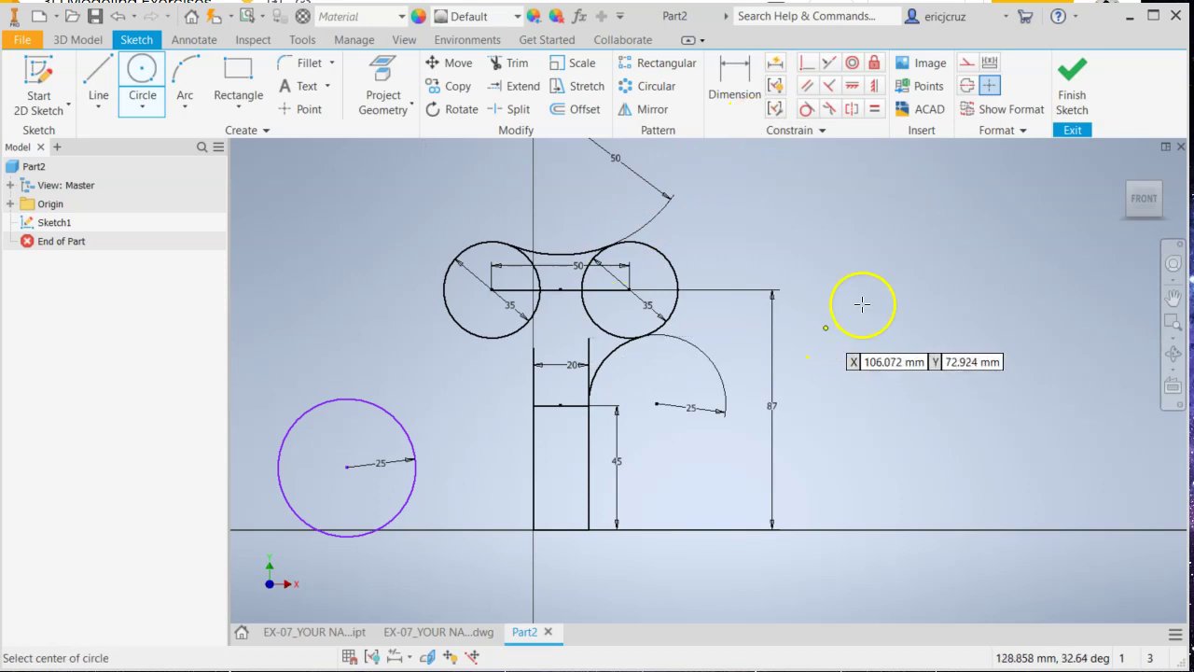
Step: Switch to the Google Slides exercises, examine the EX-08 drawing, and return to the Inventor sketch
key(alt+Tab)
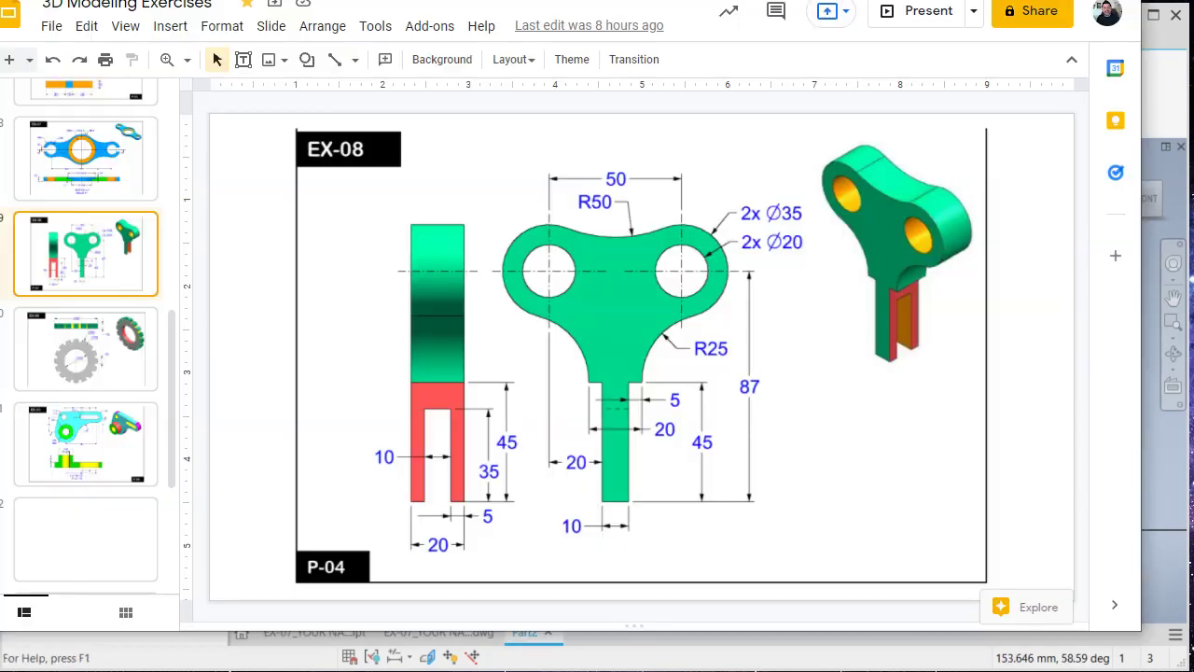
click(92, 366)
click(92, 428)
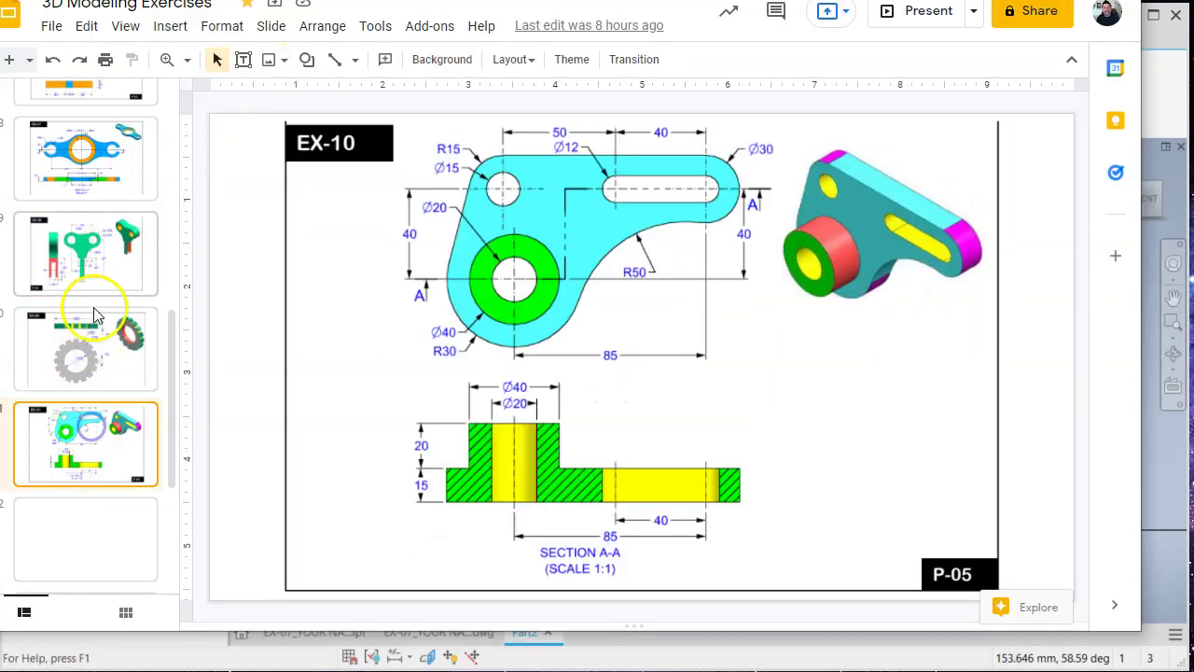
click(101, 294)
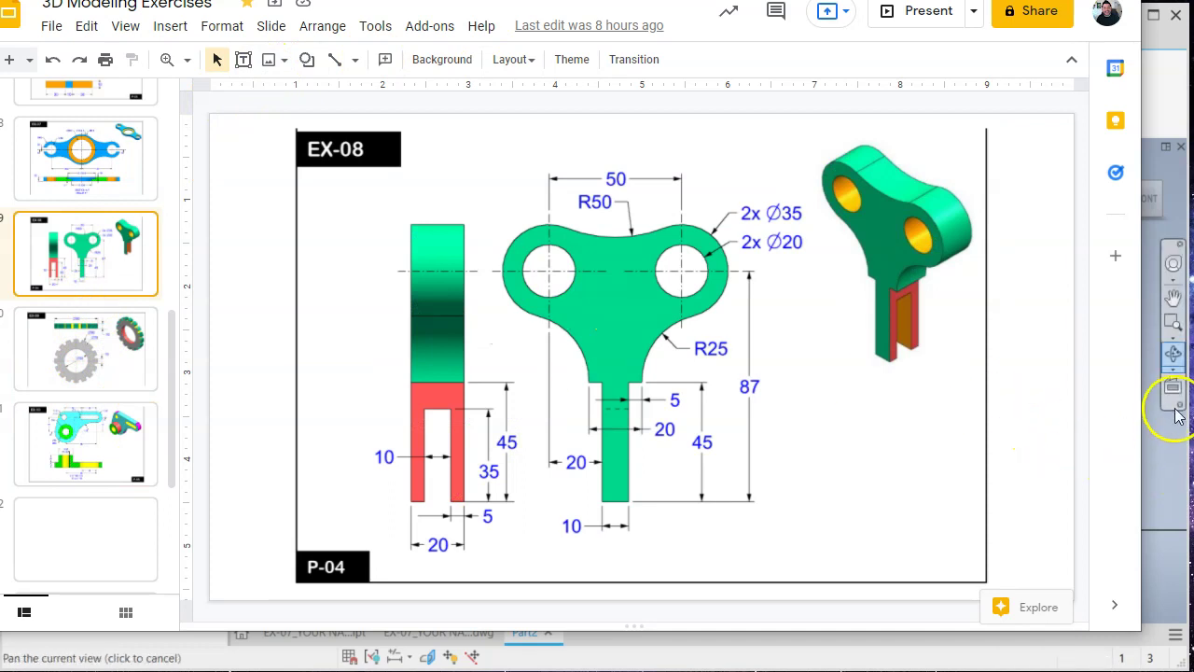
click(1162, 84)
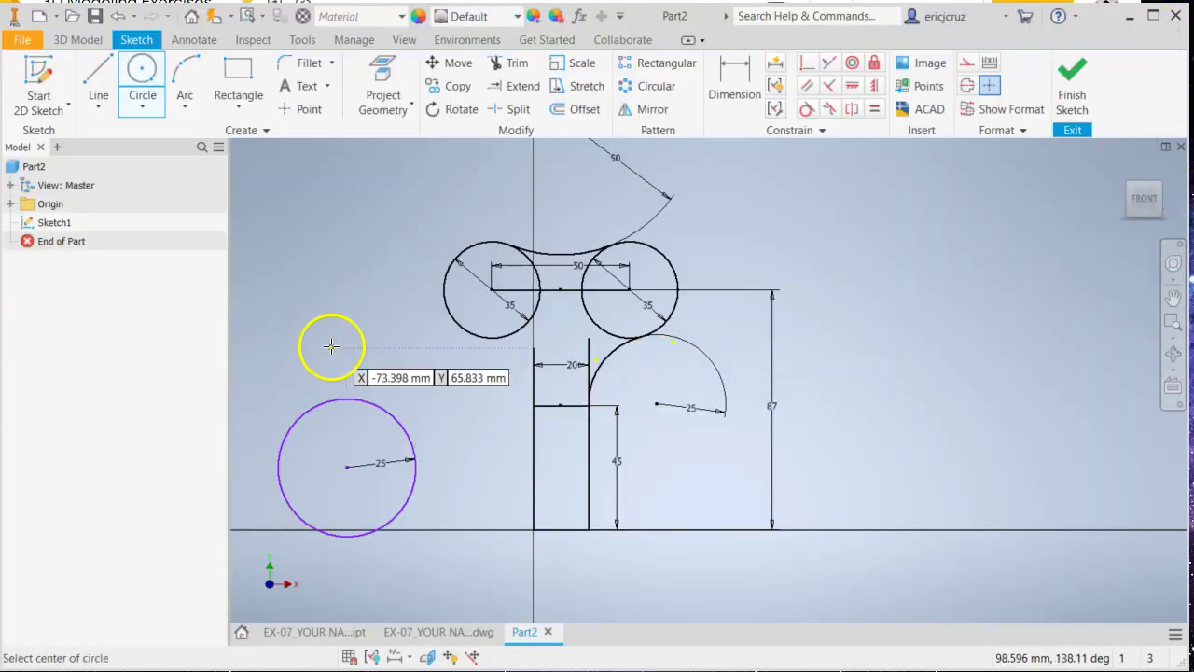
Step: Make the new 25 mm radius circle tangent to the rectangle's left vertical line and to the left 35 mm circle
click(144, 75)
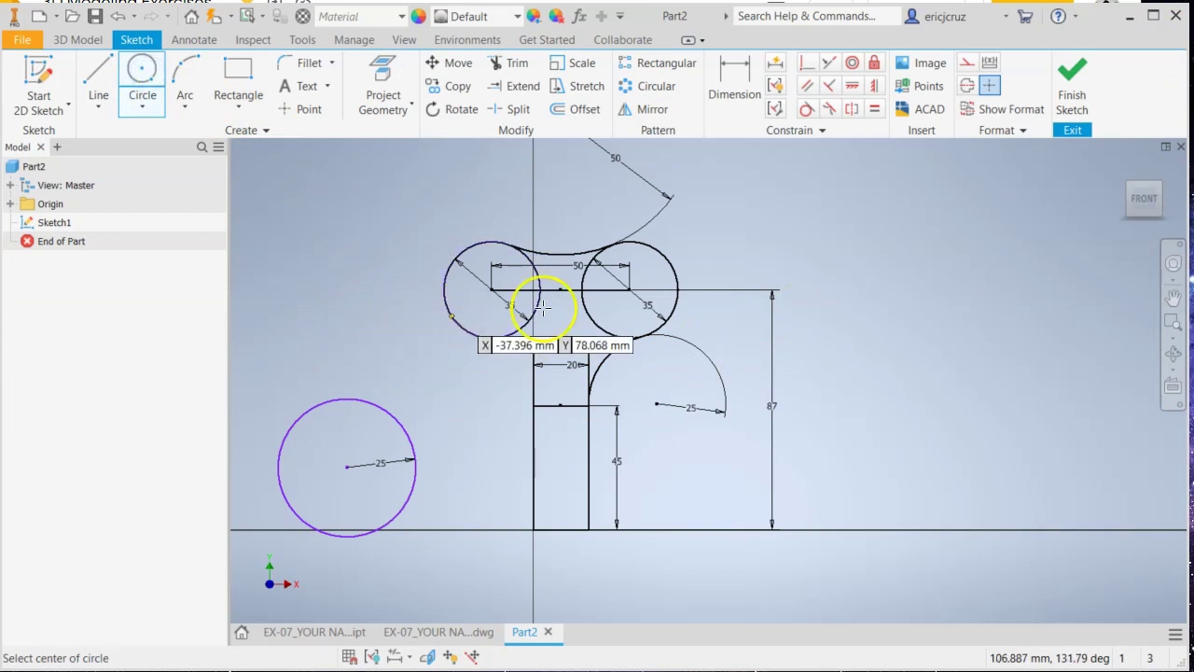
mouse_move(794, 277)
middle_down()
mouse_move(879, 334)
mouse_move(873, 272)
middle_up()
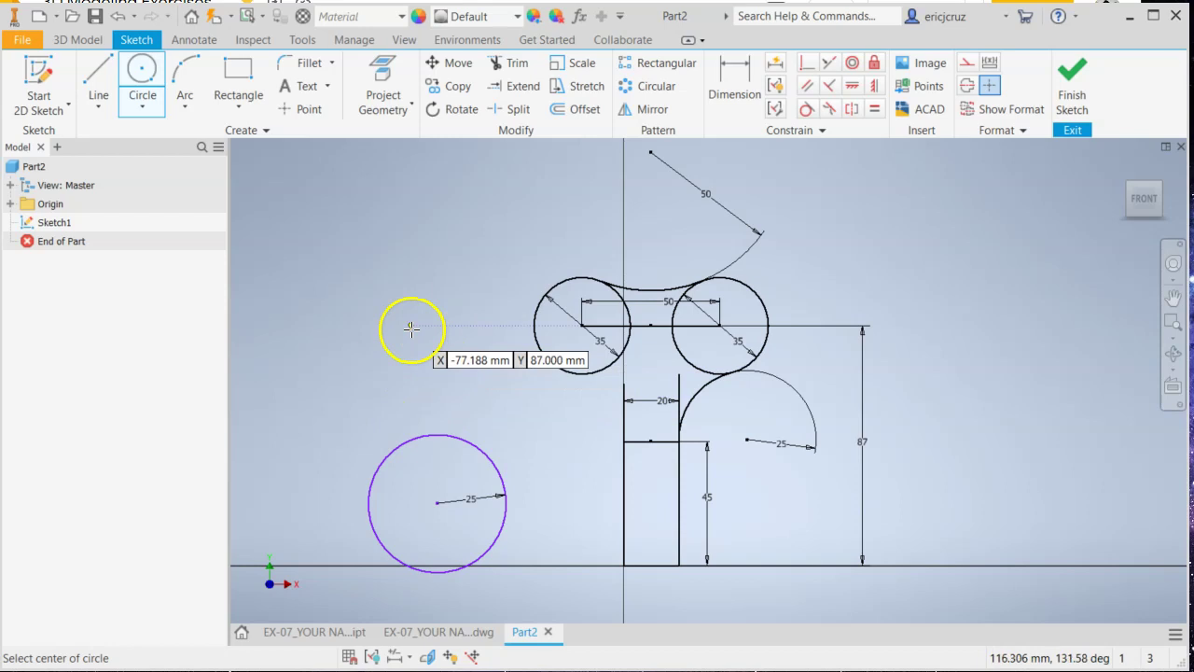
click(142, 82)
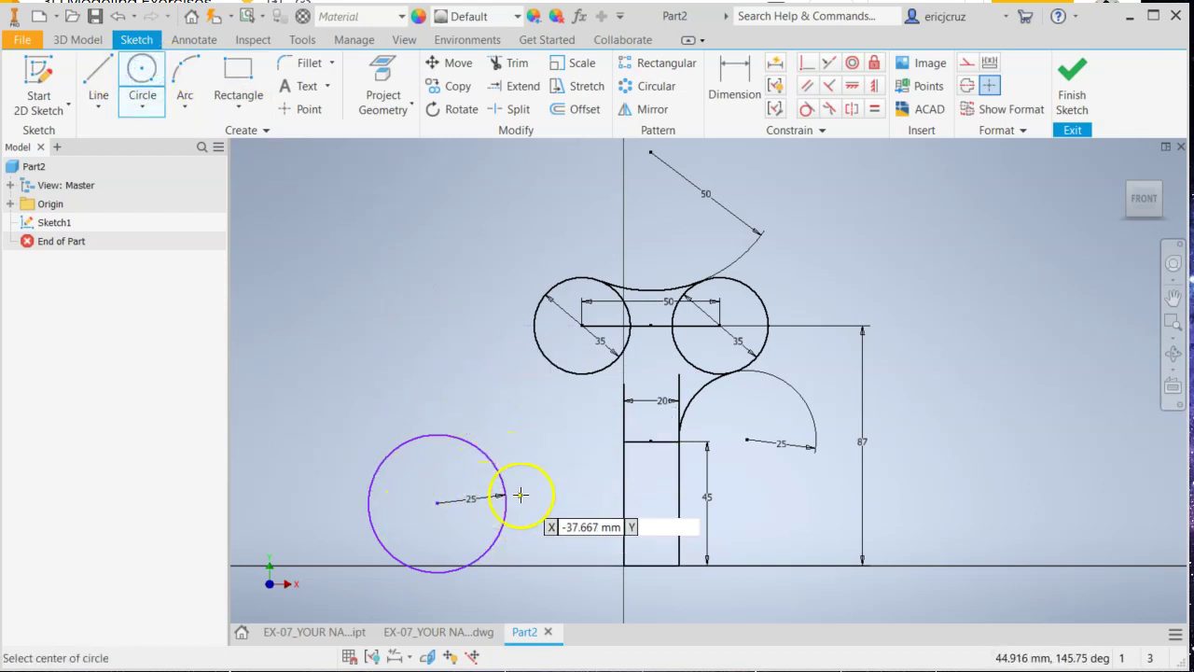
click(813, 113)
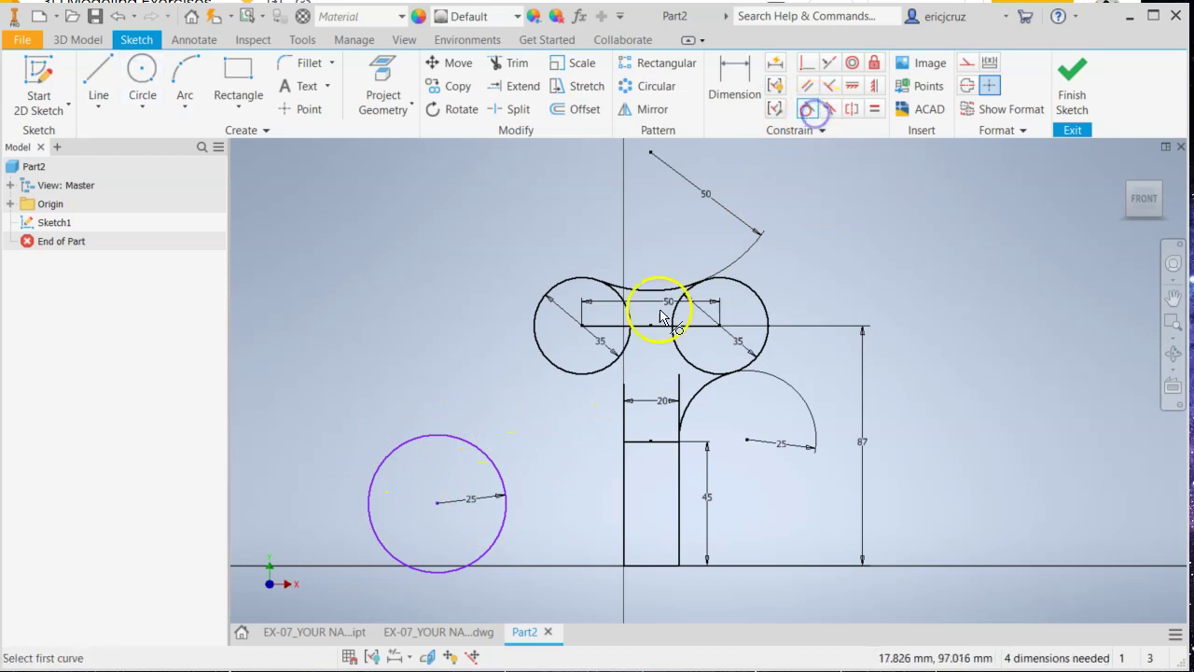
click(495, 457)
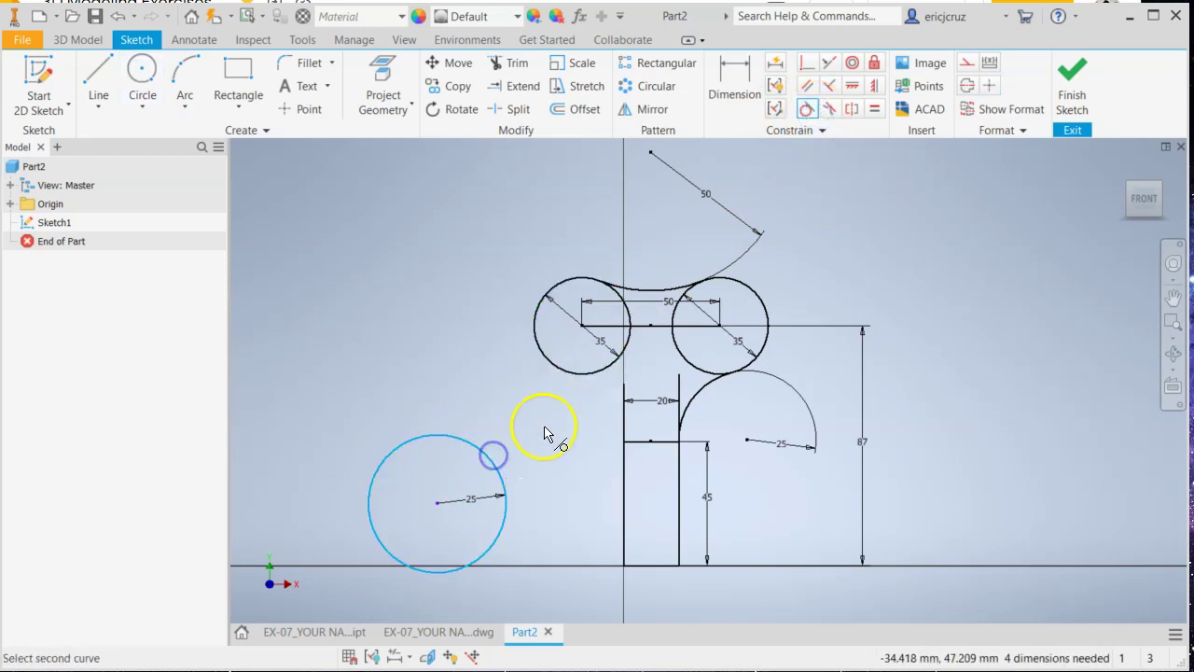
click(624, 425)
click(583, 436)
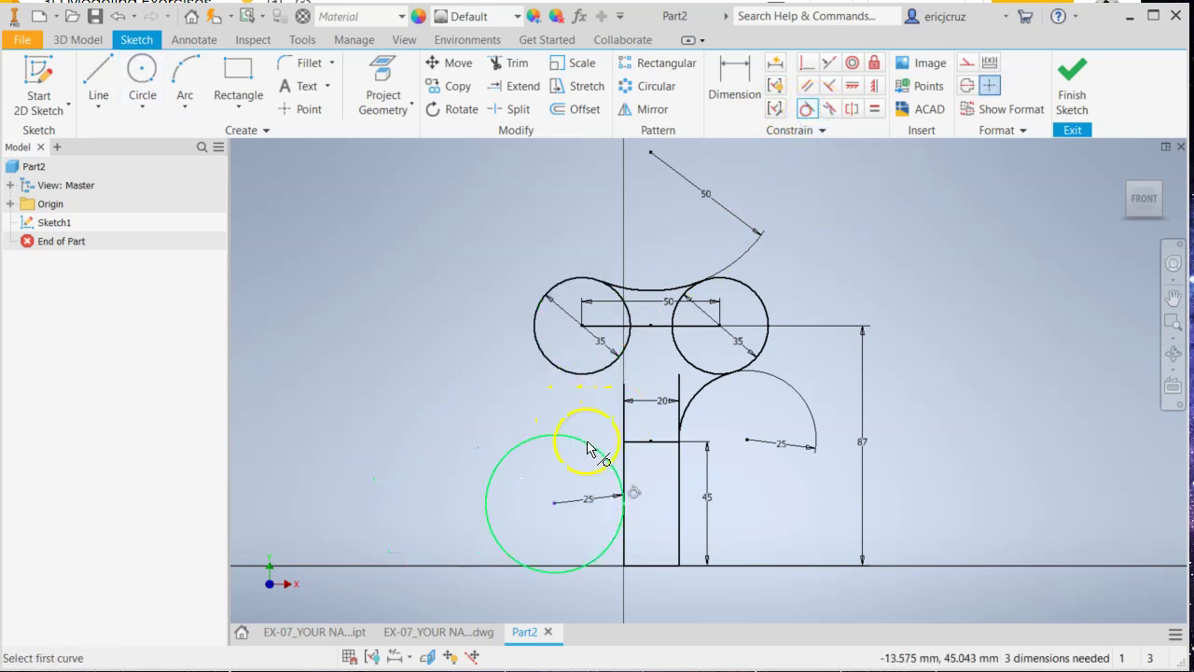
click(580, 373)
click(578, 244)
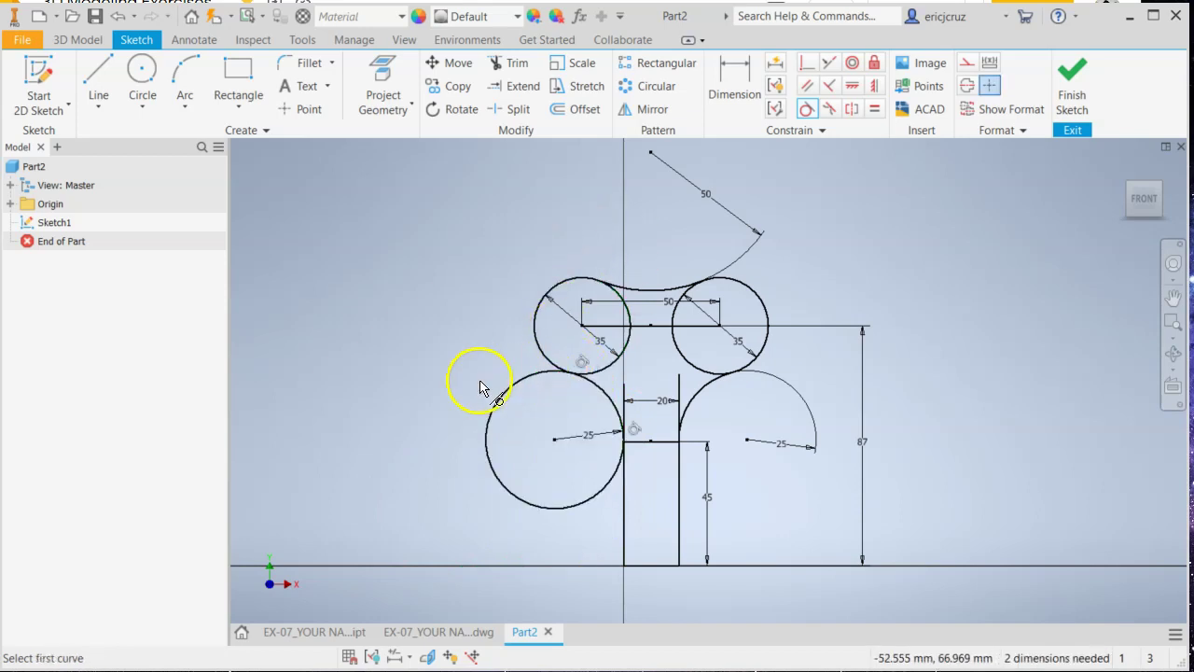
Step: Trim the left 25 mm radius circle down to the arc between the left 35 mm circle and the left vertical line
click(512, 62)
click(525, 377)
mouse_move(489, 414)
middle_down()
mouse_move(355, 435)
mouse_move(365, 372)
middle_up()
scroll(355, 435, up, 3)
scroll(356, 435, down, 3)
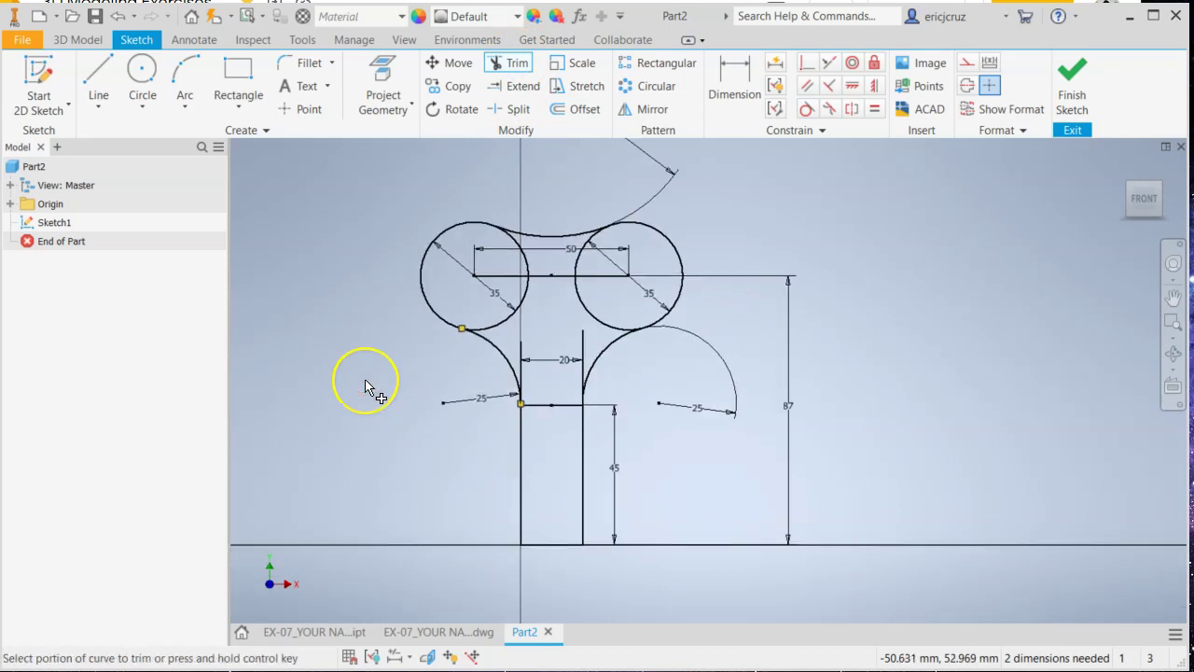
scroll(364, 387, up, 1)
scroll(365, 387, down, 2)
middle_drag(365, 381, 351, 440)
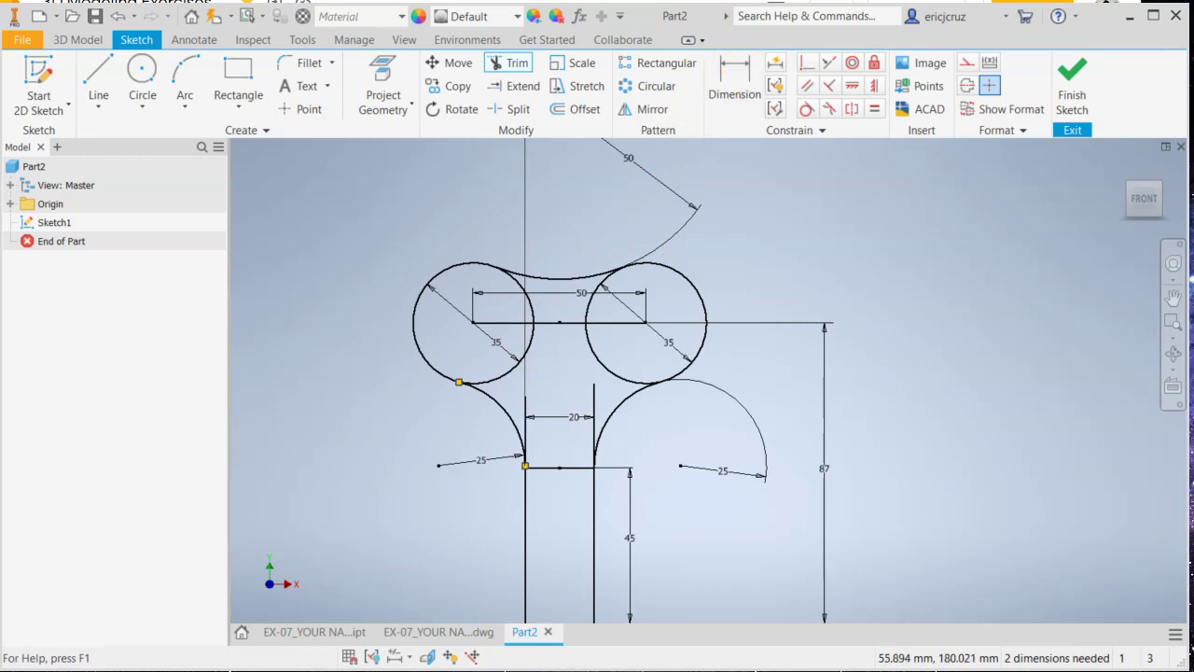
Step: Check the EX-08 slide, and in the sketch trim the inner portions of both 35 mm circles and the vertical line ends above the rectangle
click(747, 2)
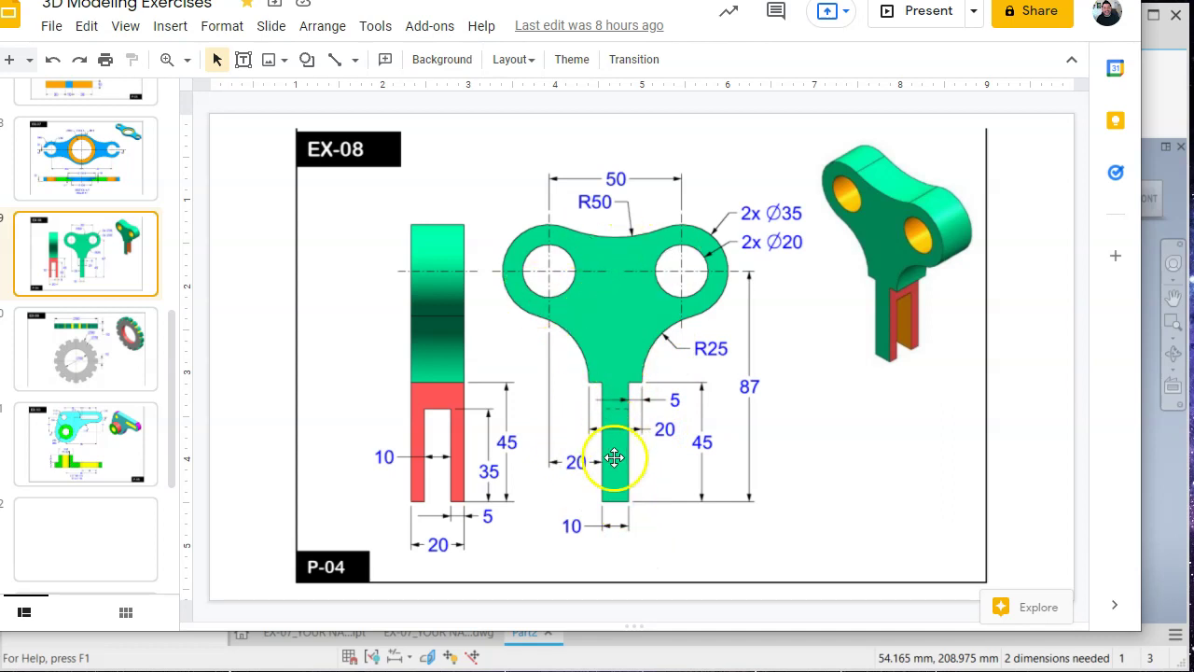
click(1170, 461)
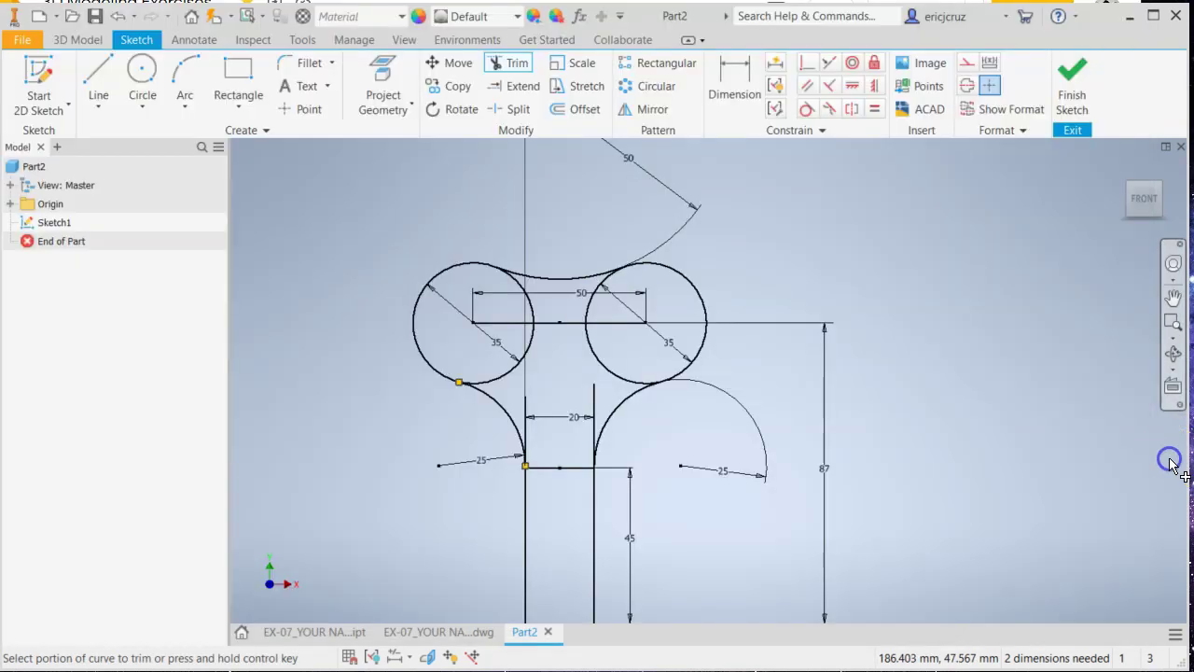
middle_drag(856, 378, 870, 347)
click(524, 63)
click(545, 247)
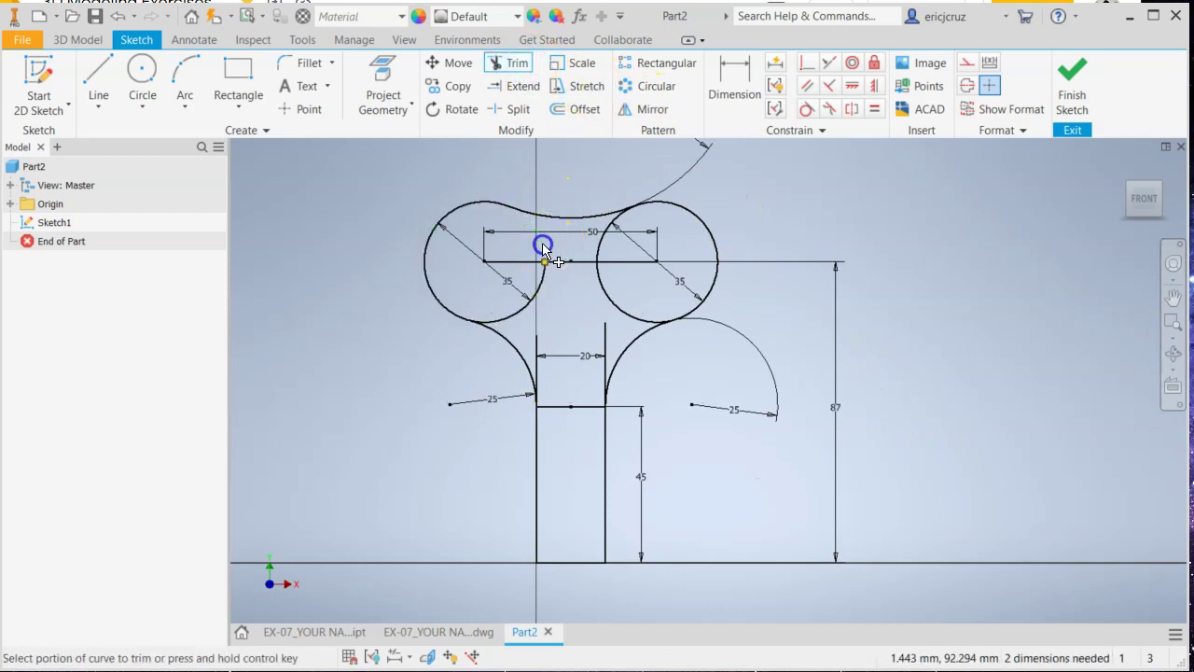
click(617, 296)
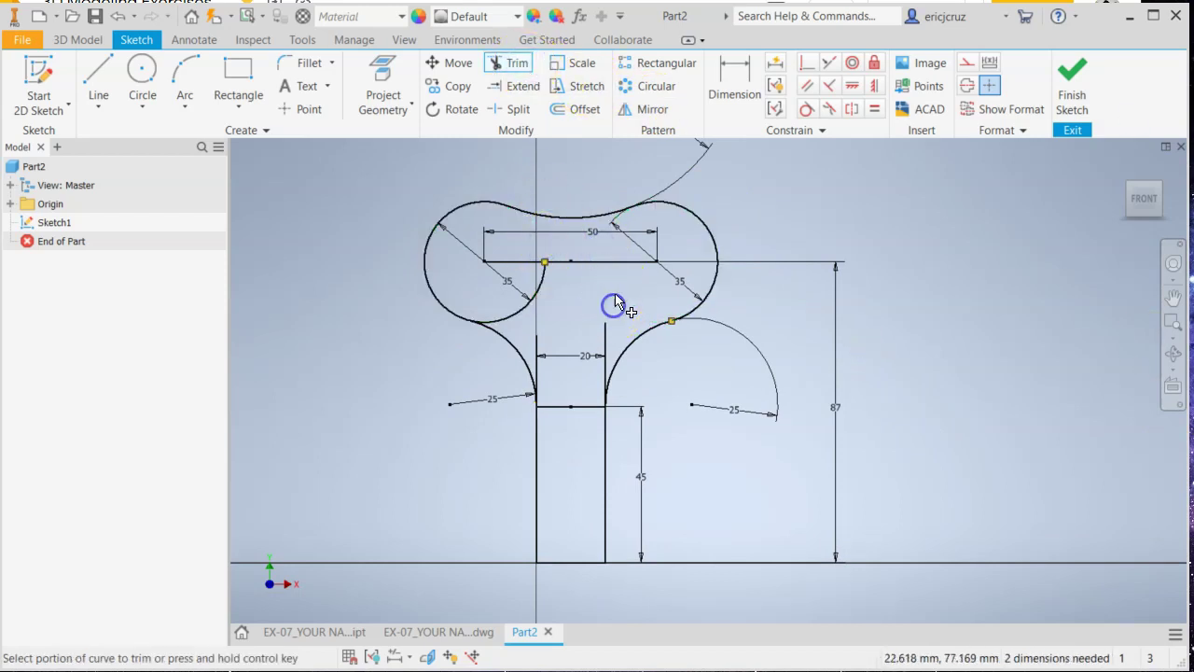
click(543, 286)
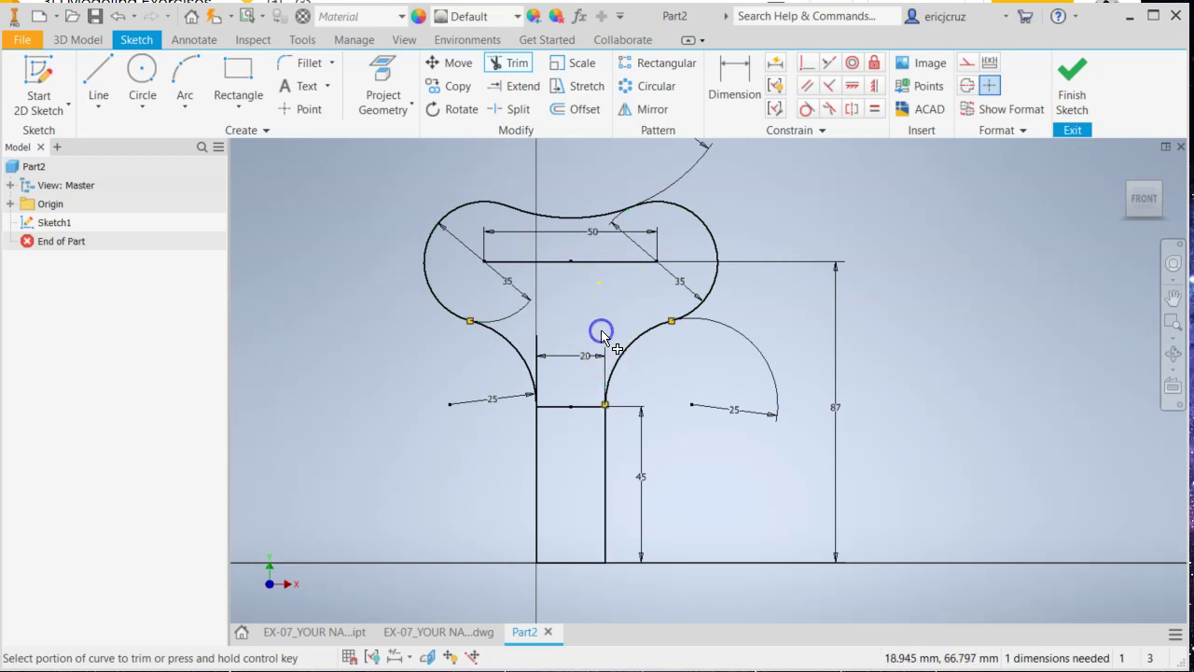
click(536, 343)
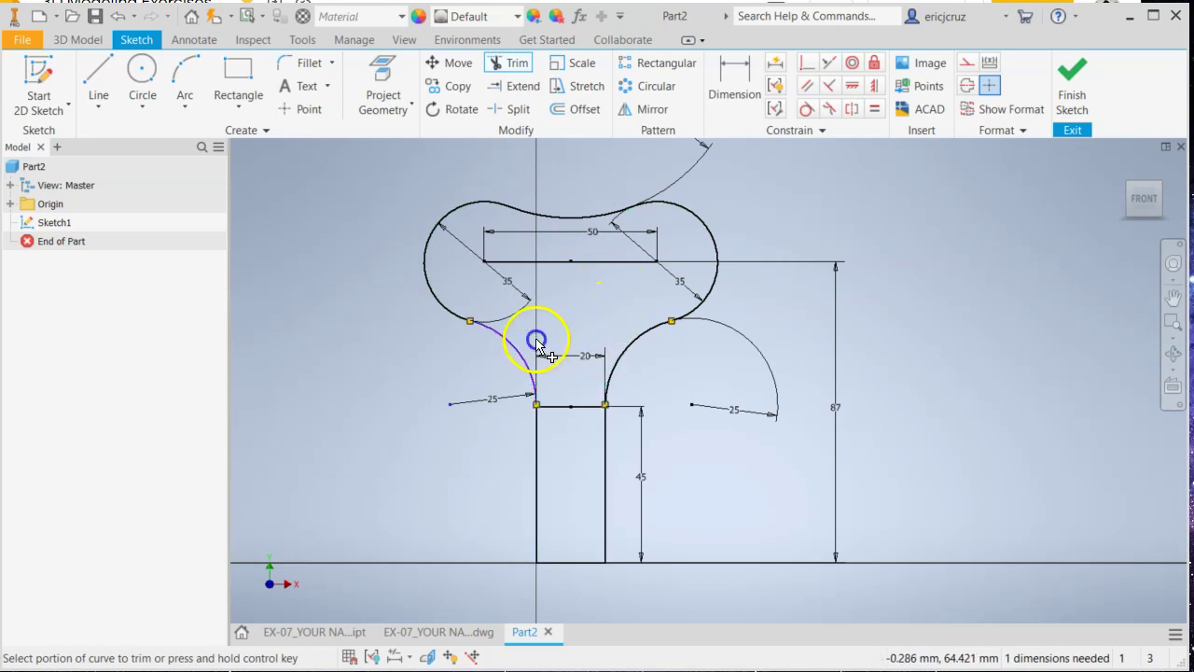
click(579, 407)
click(387, 175)
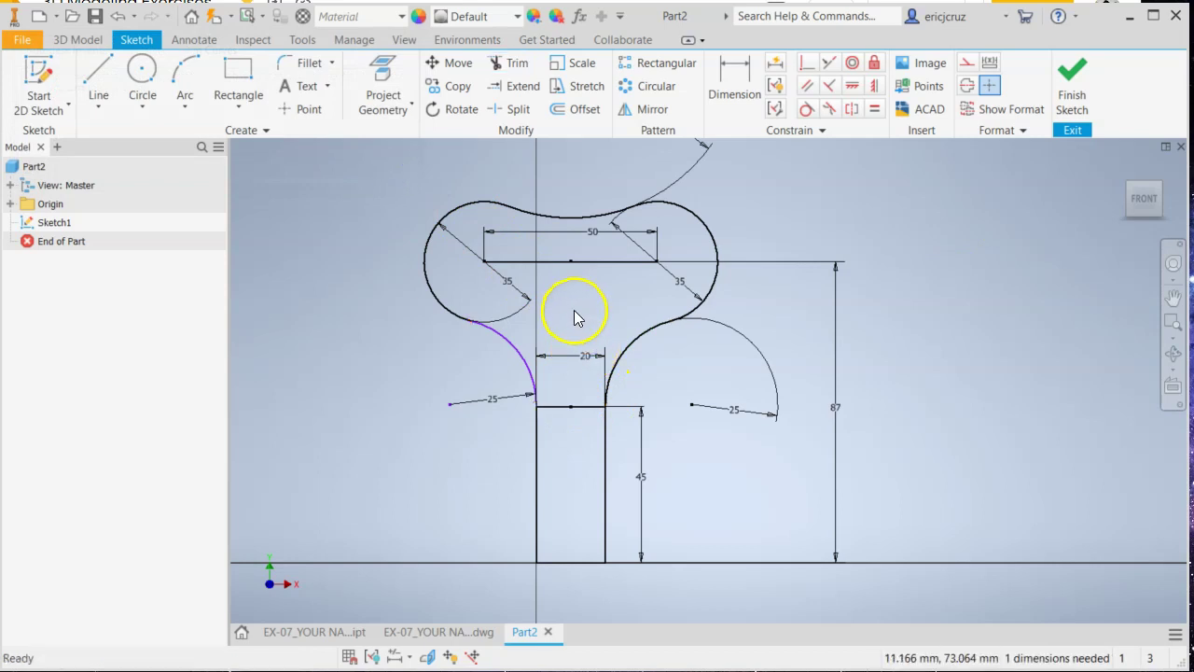
mouse_move(587, 313)
middle_down()
mouse_move(591, 297)
mouse_move(582, 331)
middle_up()
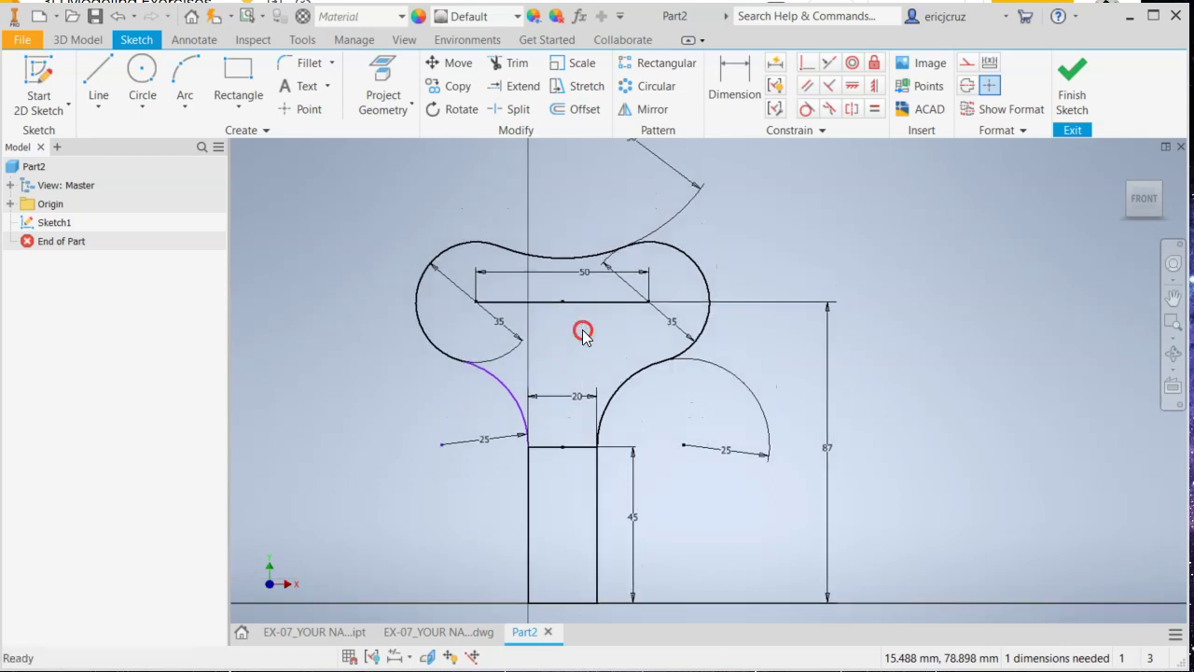
scroll(577, 338, down, 2)
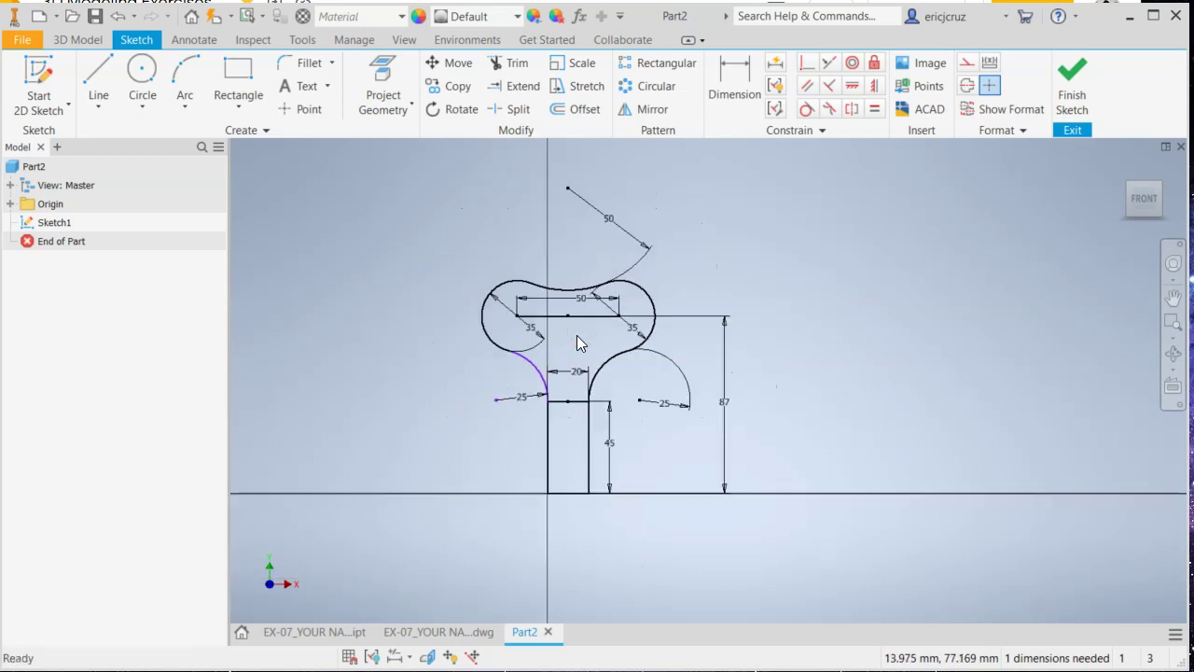
Step: Finish the sketch and turn the model to the isometric home view
click(1073, 93)
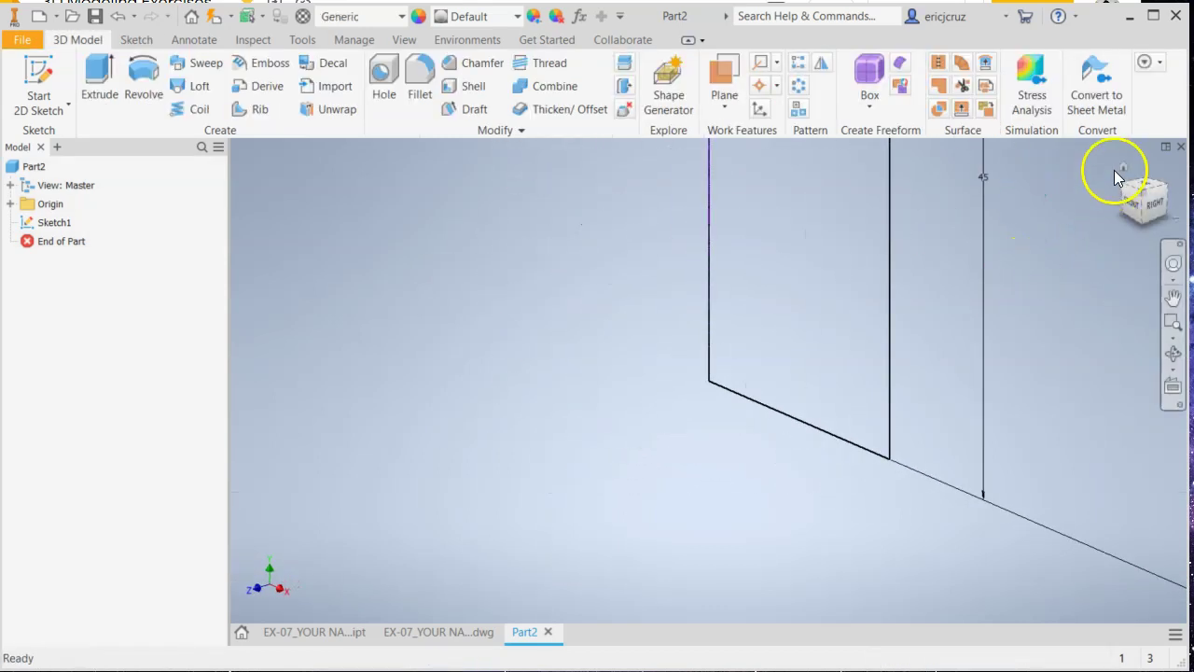
click(1129, 173)
middle_drag(981, 275, 981, 265)
Step: Check the EX-08 slide for the part's depth and extrude the shank and head profiles 20 mm
key(alt+Tab)
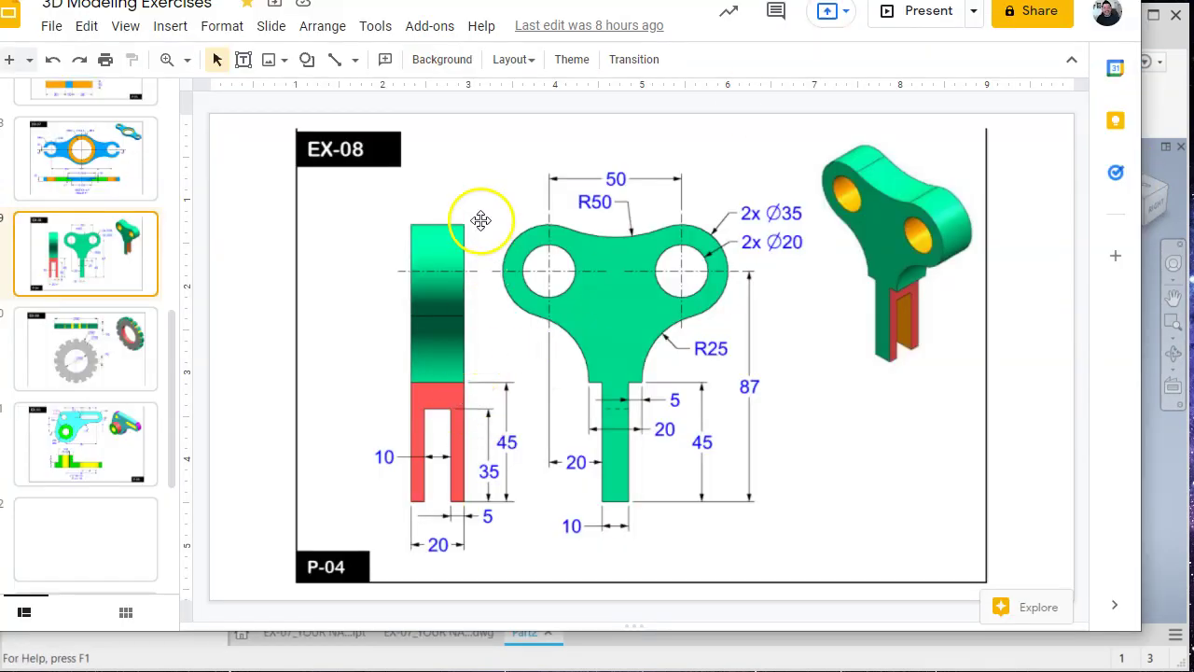
click(1171, 497)
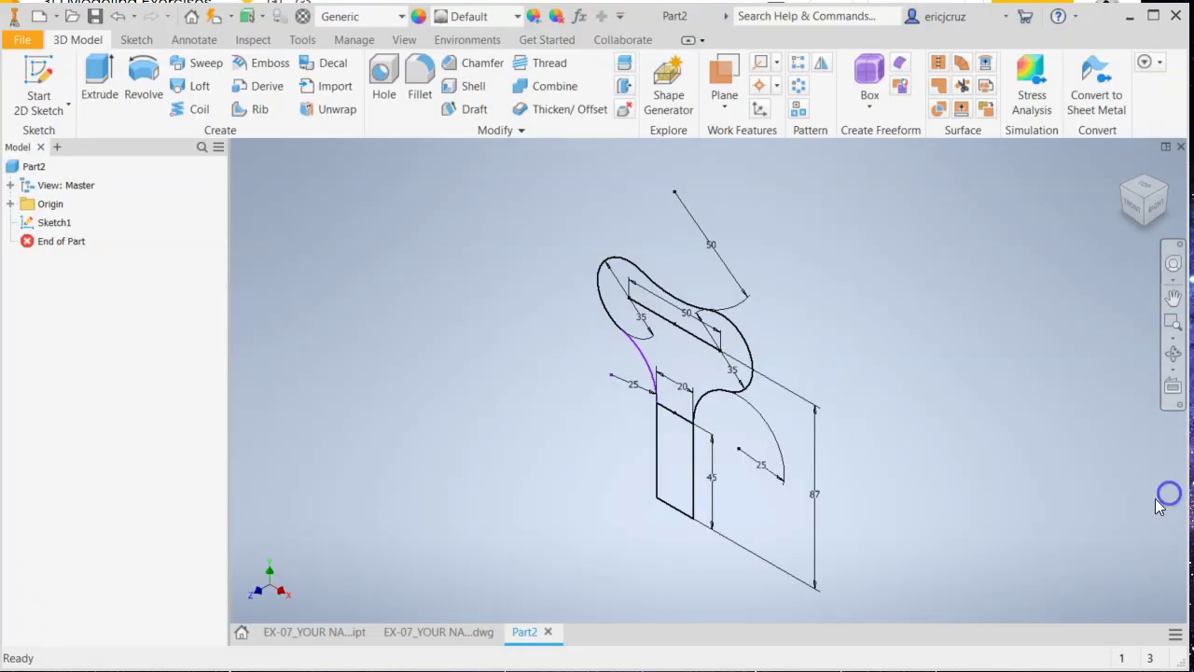
click(79, 72)
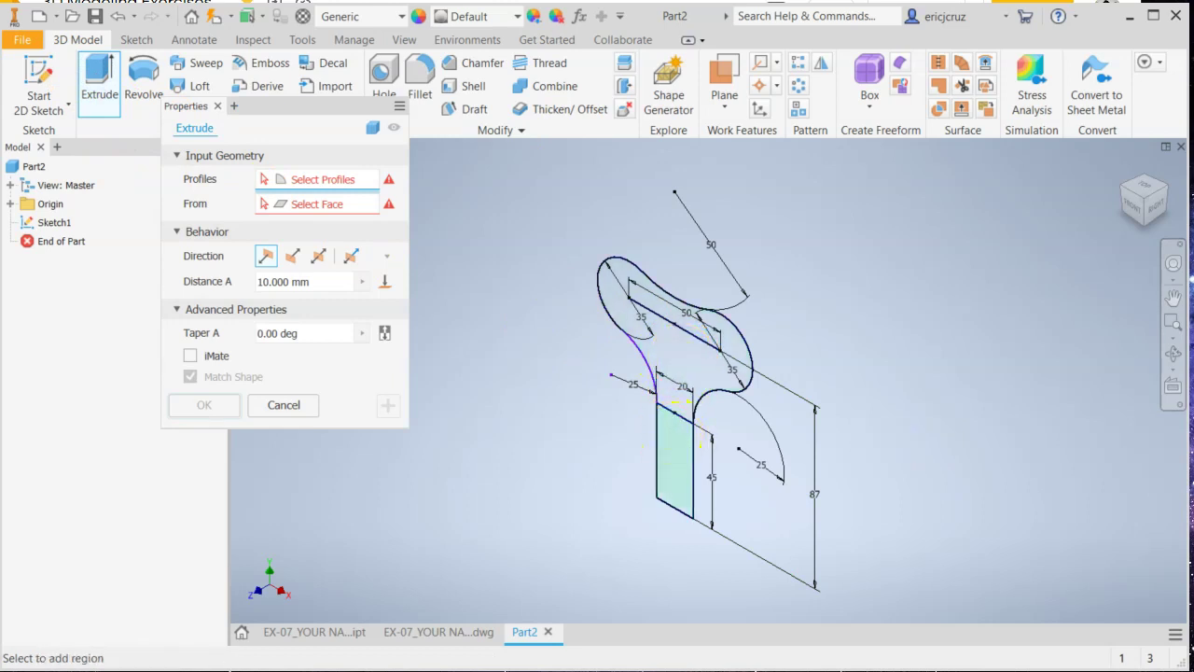
click(676, 439)
click(681, 359)
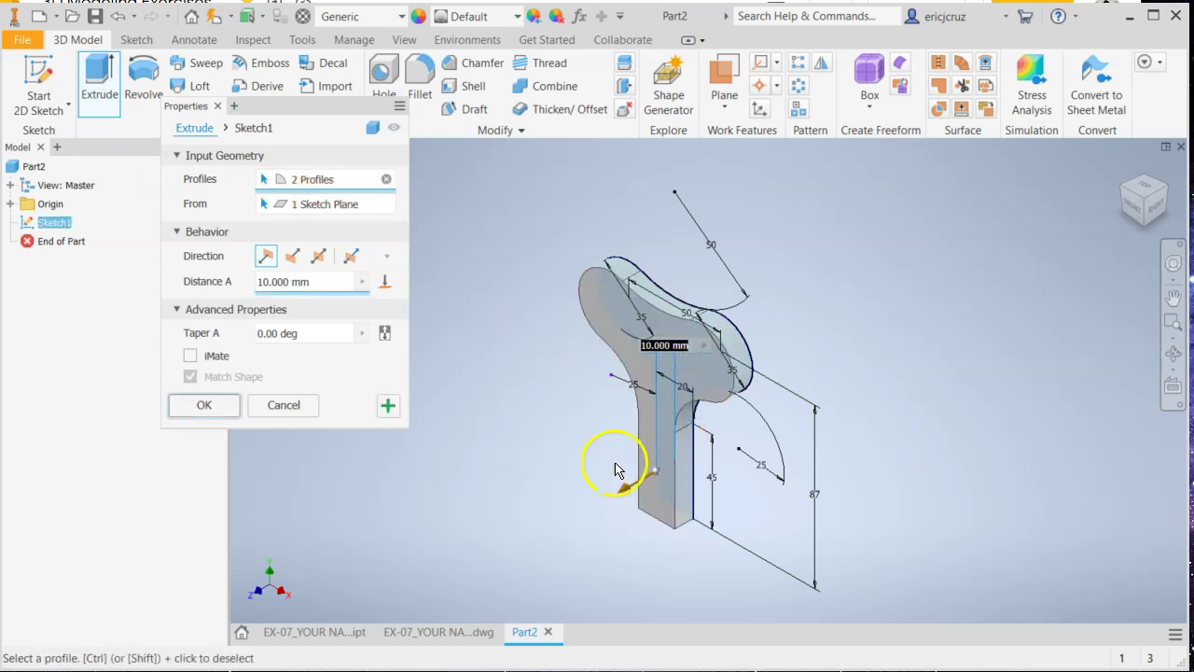
click(330, 288)
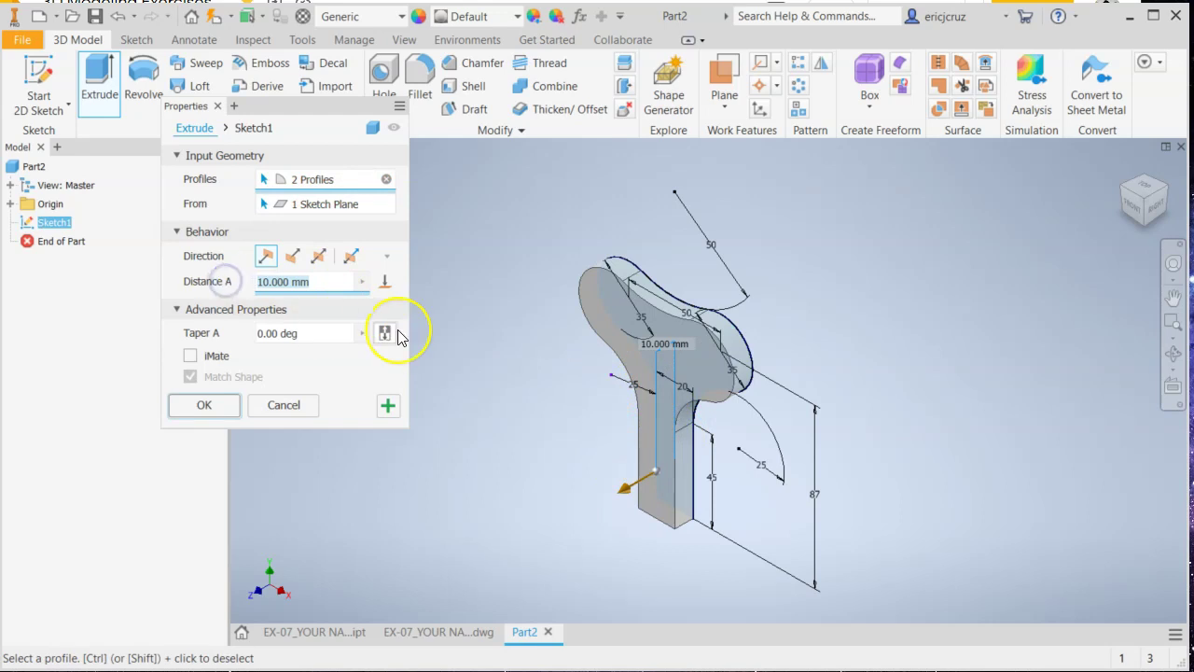
text(20)
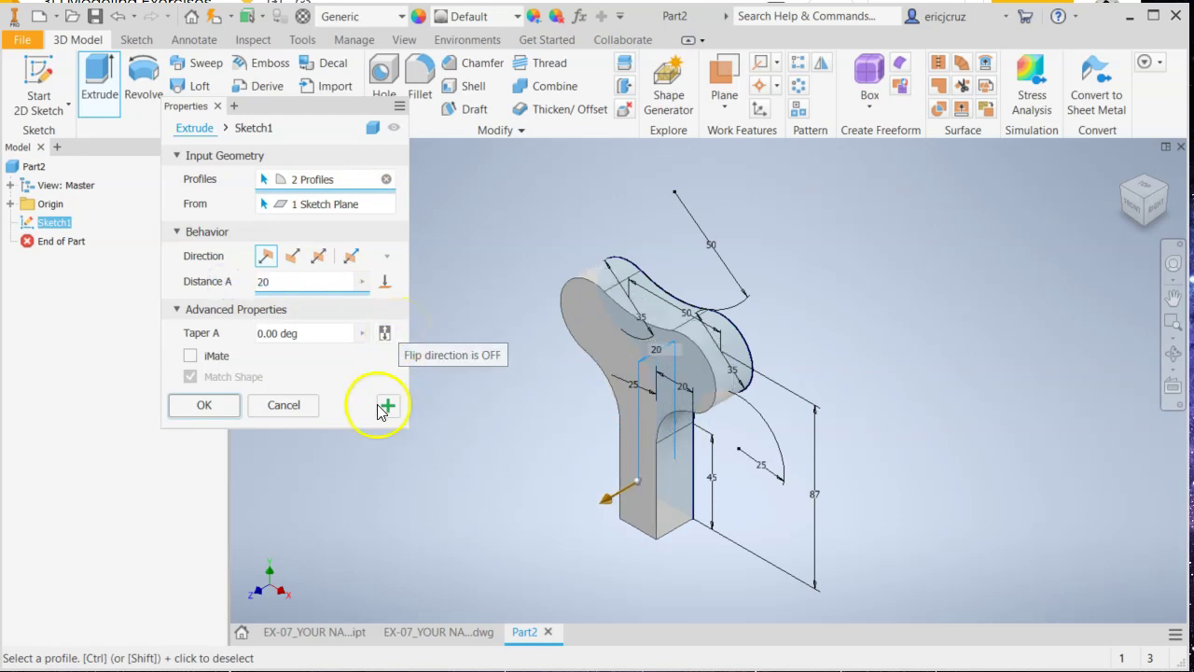
click(206, 408)
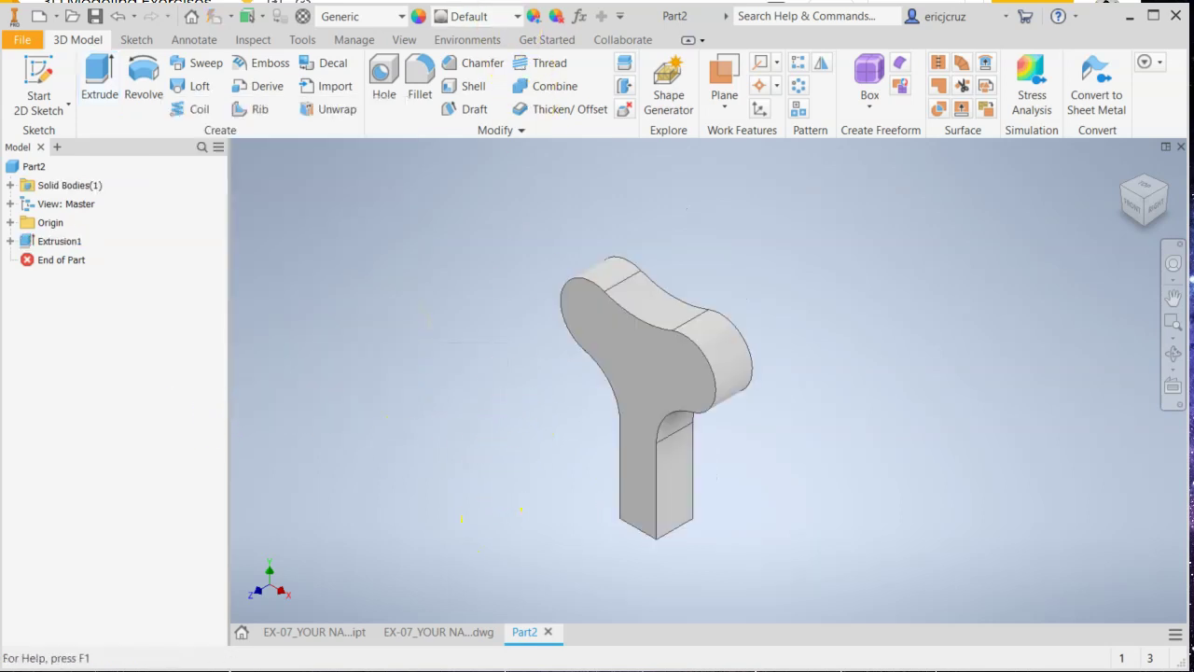
Step: Check the hole sizes on the EX-08 slide, start a sketch on the part's front face, and project the head's two outer round edges
key(alt+Tab)
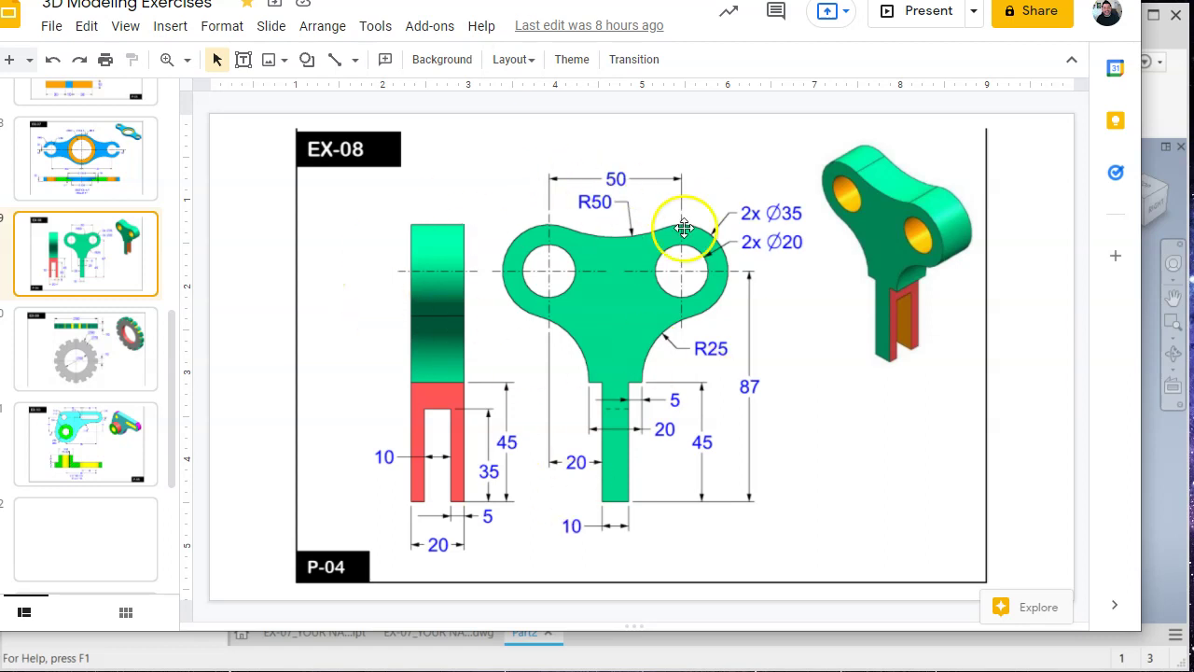
click(1180, 513)
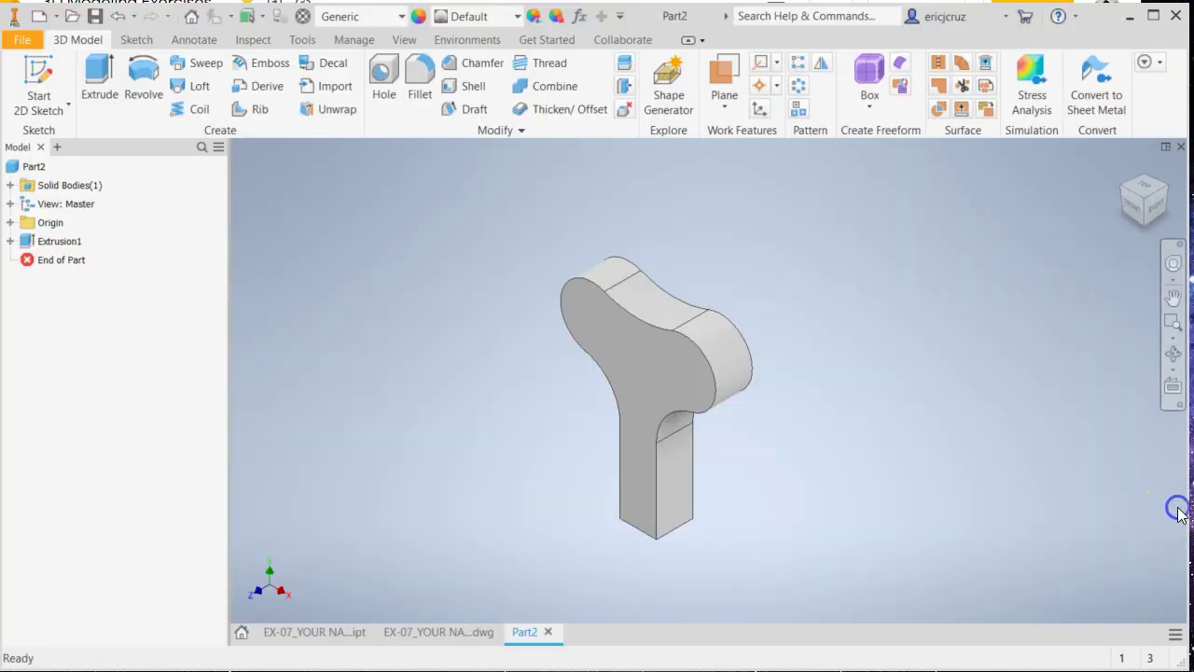
right_click(612, 374)
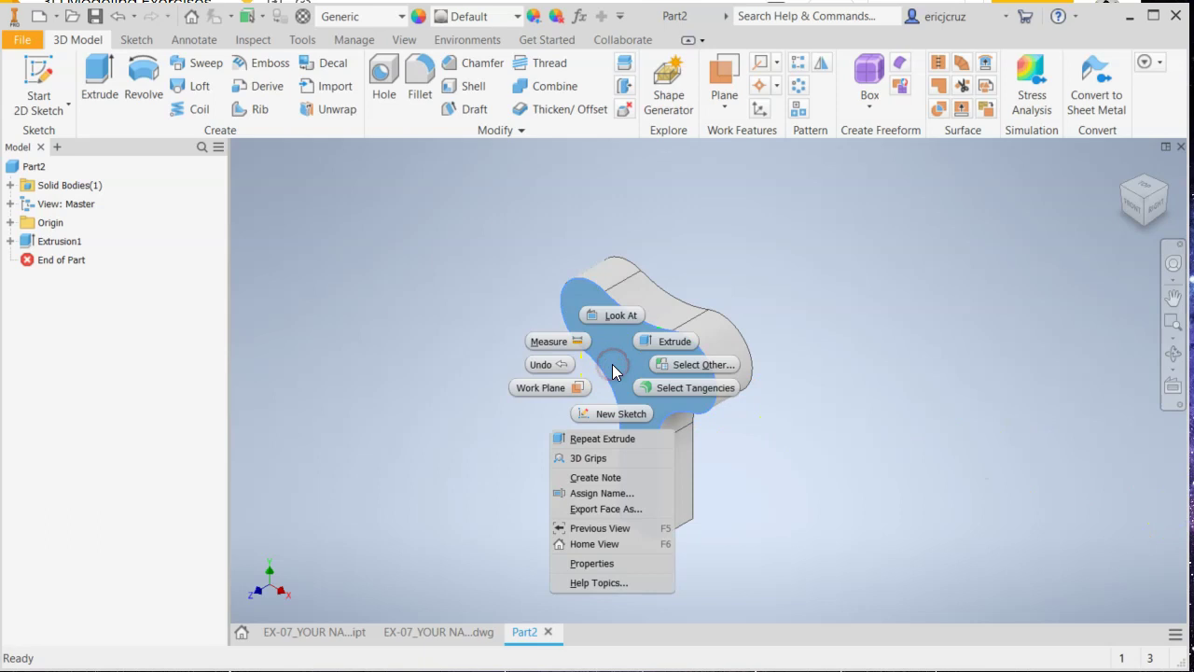
click(612, 412)
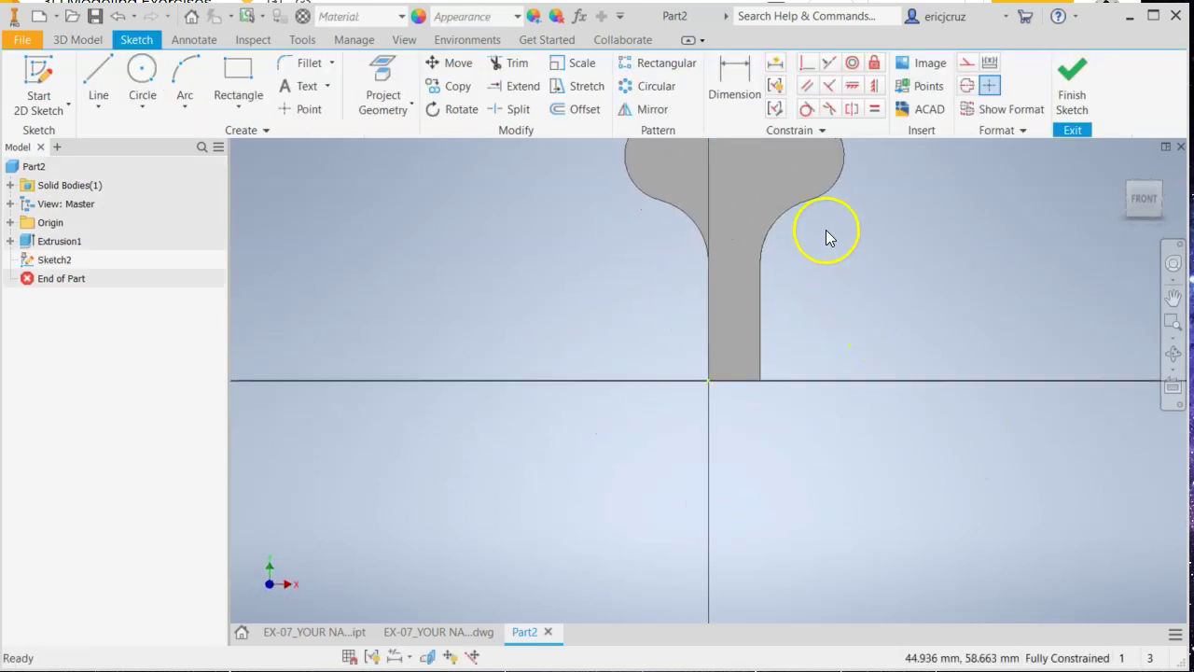
middle_drag(826, 229, 757, 354)
click(384, 76)
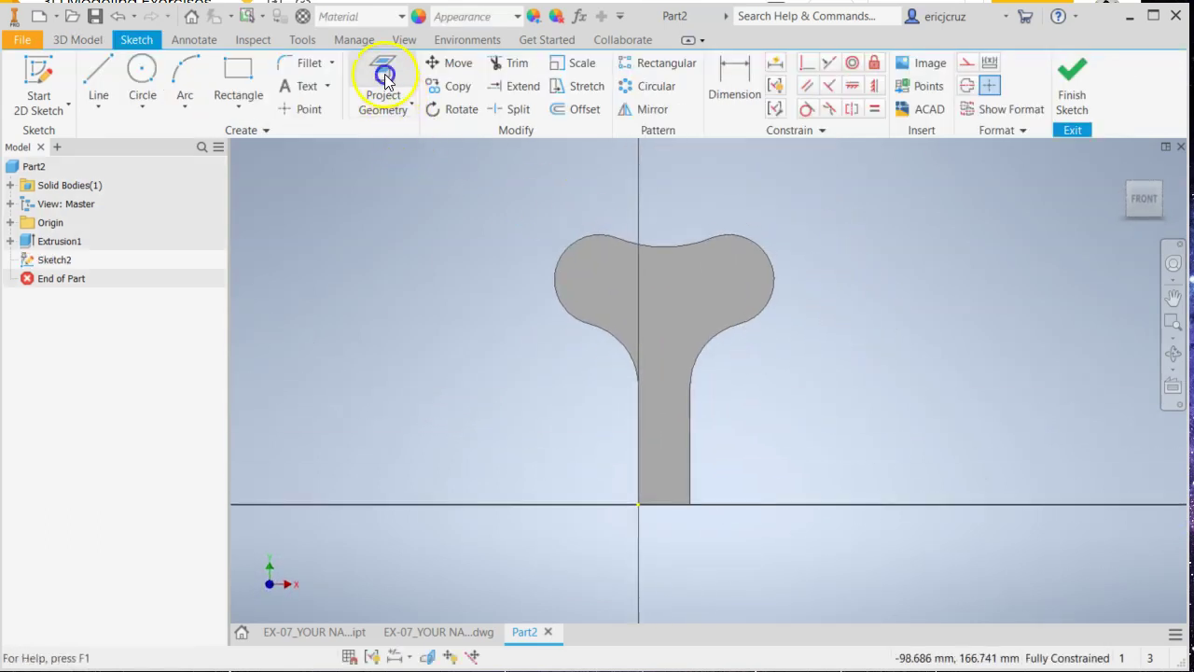
click(558, 275)
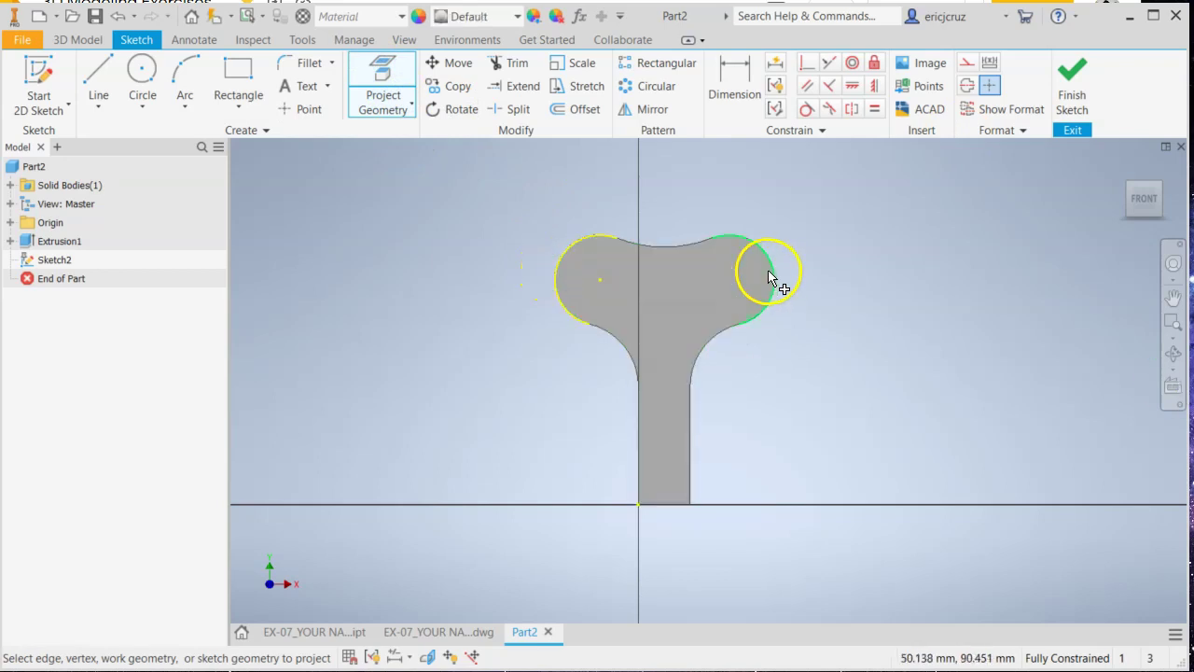
click(720, 265)
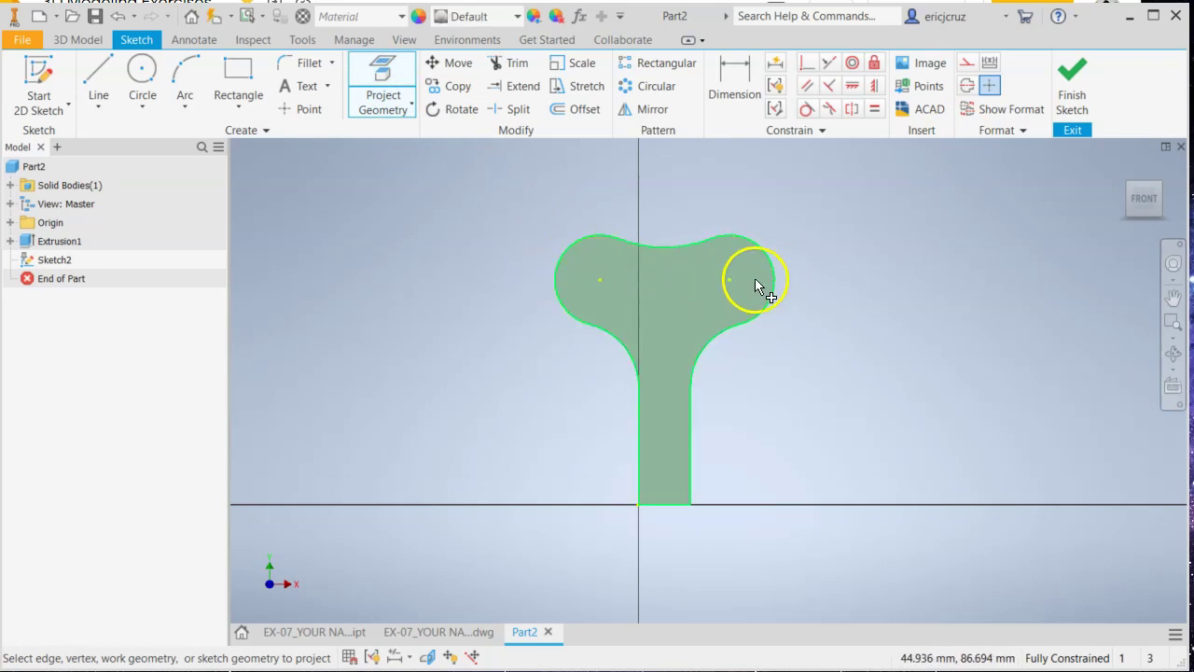
Step: Draw a 20 mm diameter circle at the centre of each projected head arc, following the EX-08 slide
scroll(803, 359, up, 3)
middle_drag(799, 358, 874, 533)
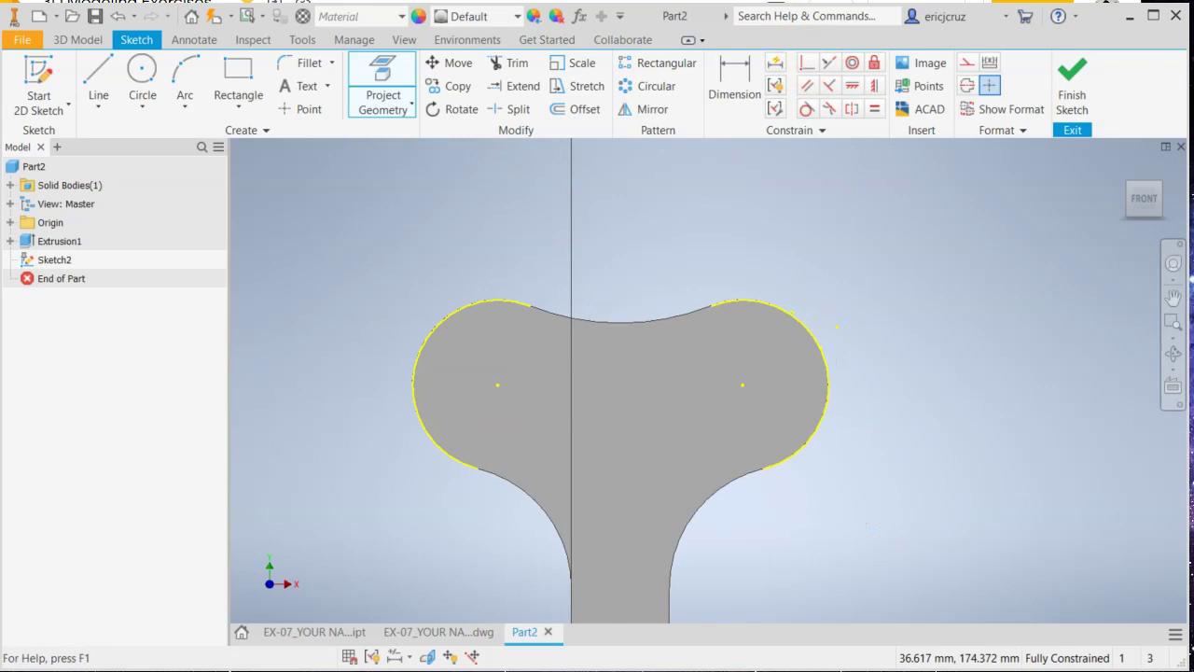
key(alt+Tab)
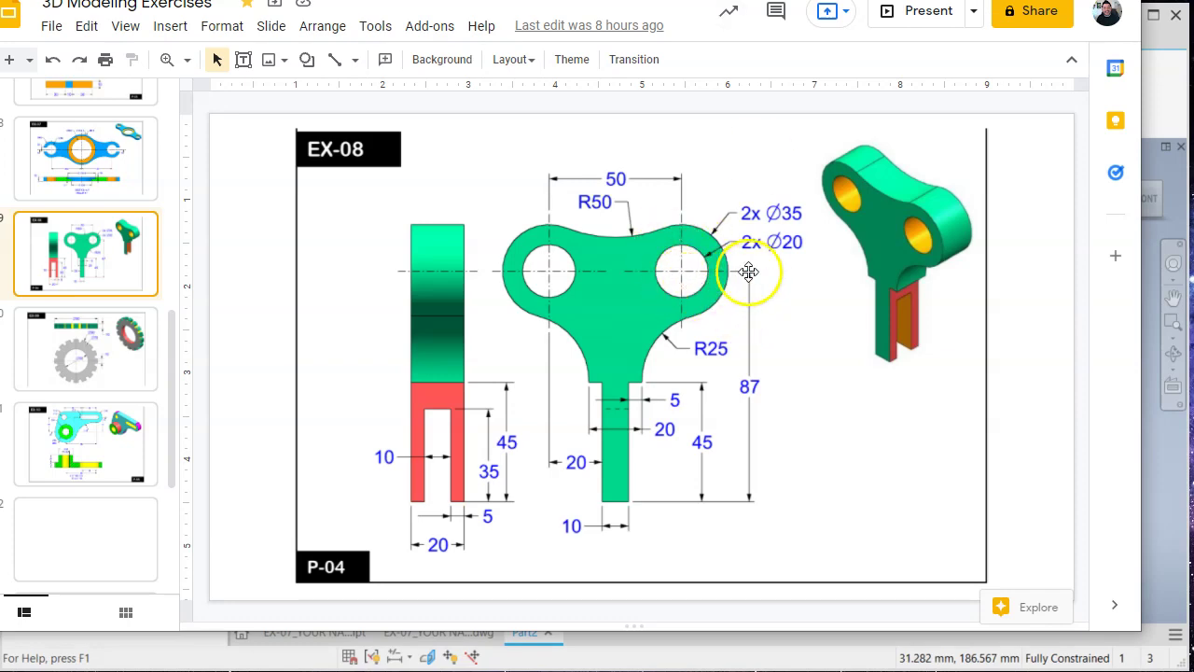
click(1162, 457)
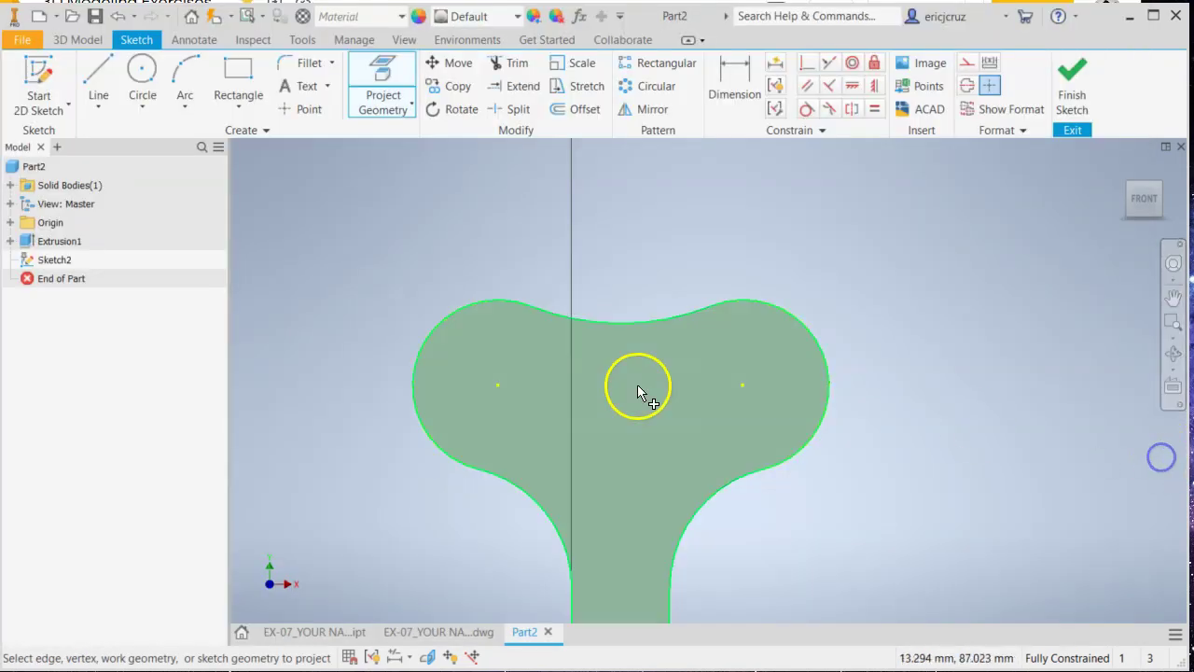
click(145, 75)
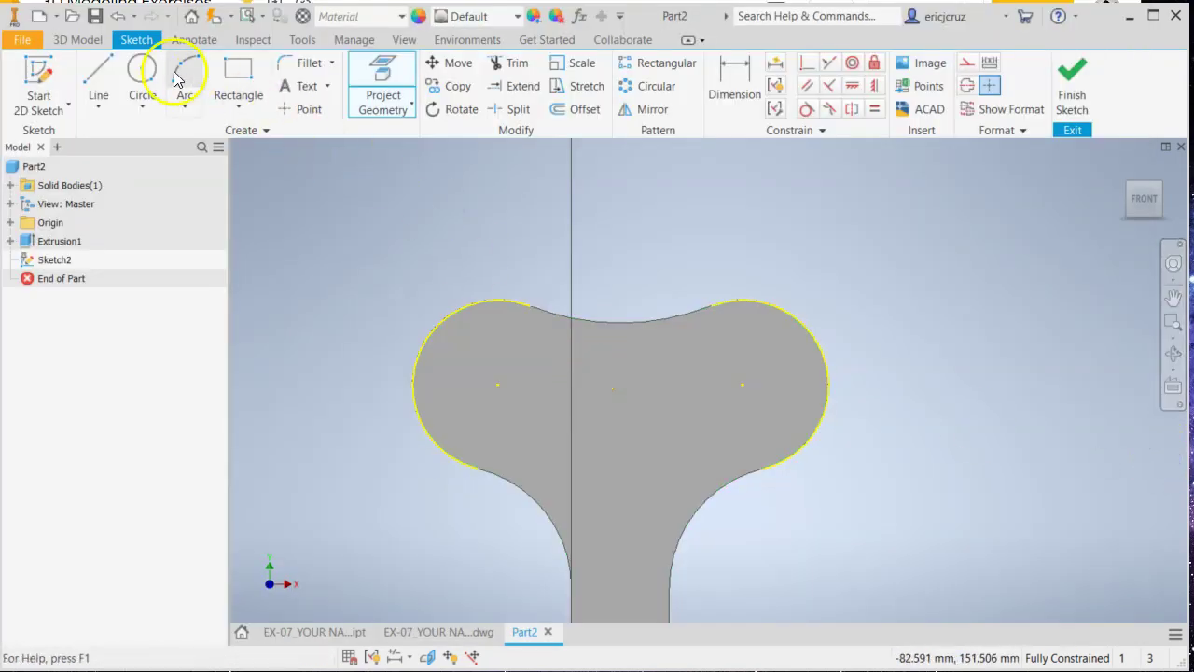
click(497, 384)
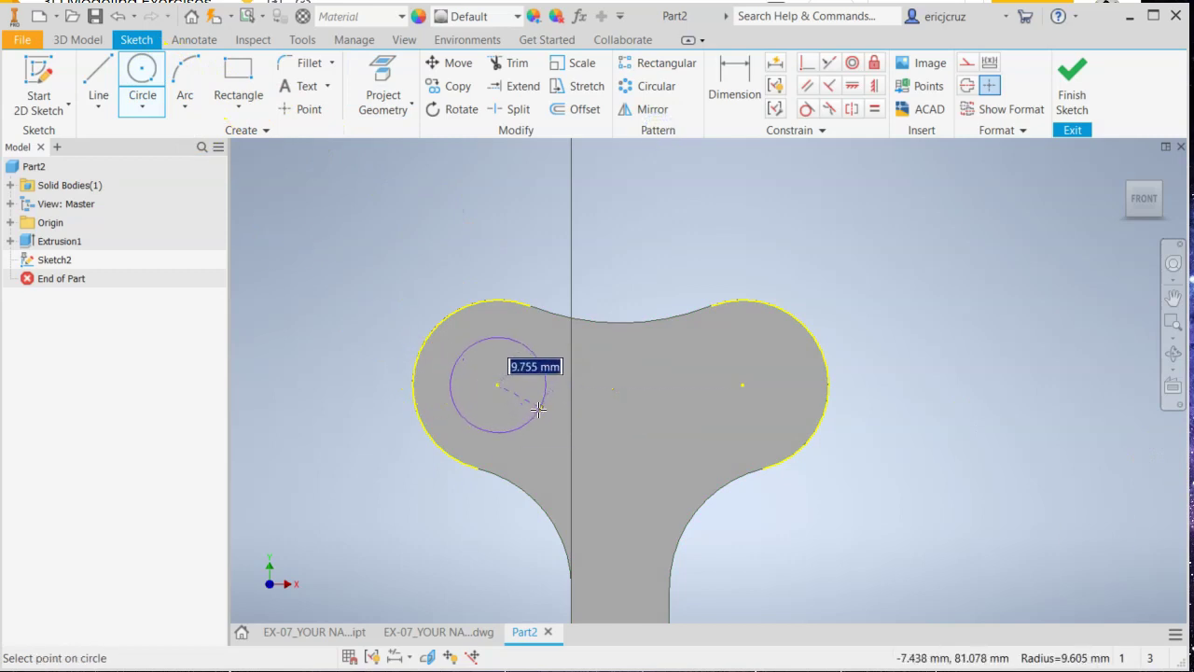
right_click(548, 381)
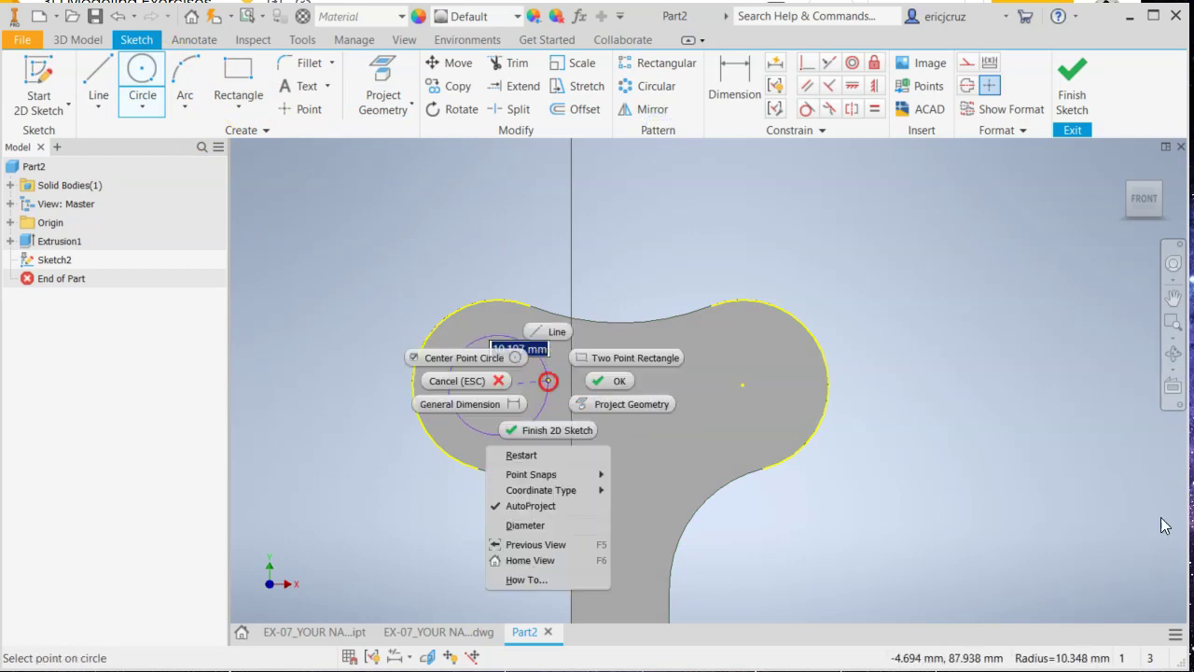
click(525, 525)
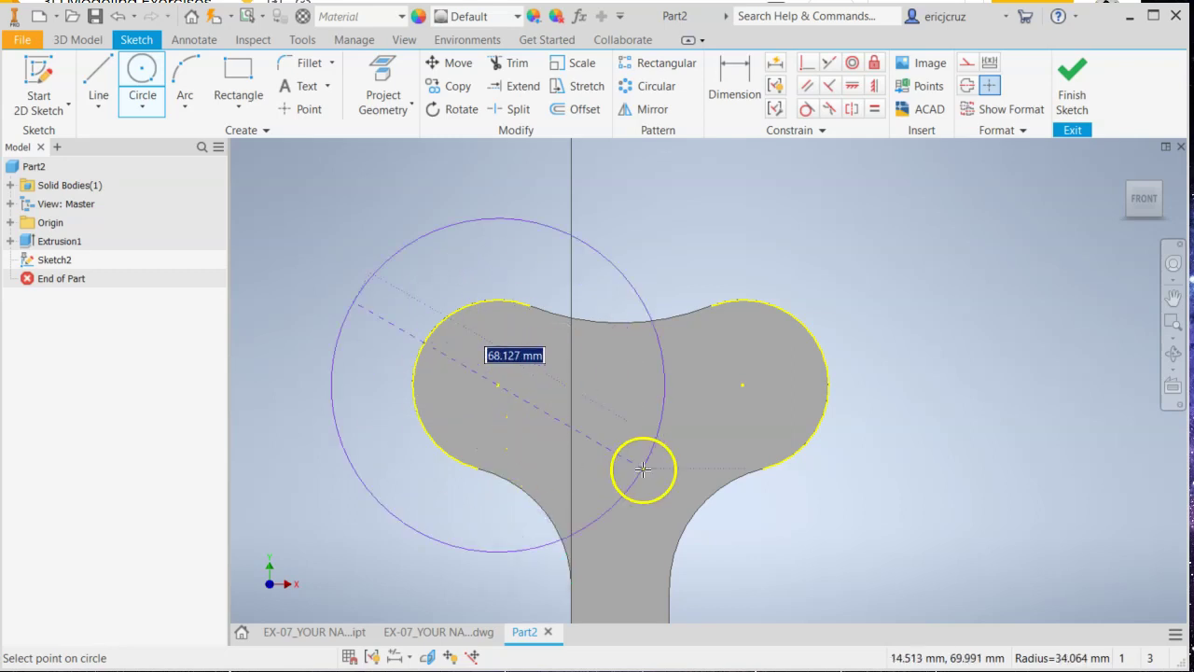
key(Return)
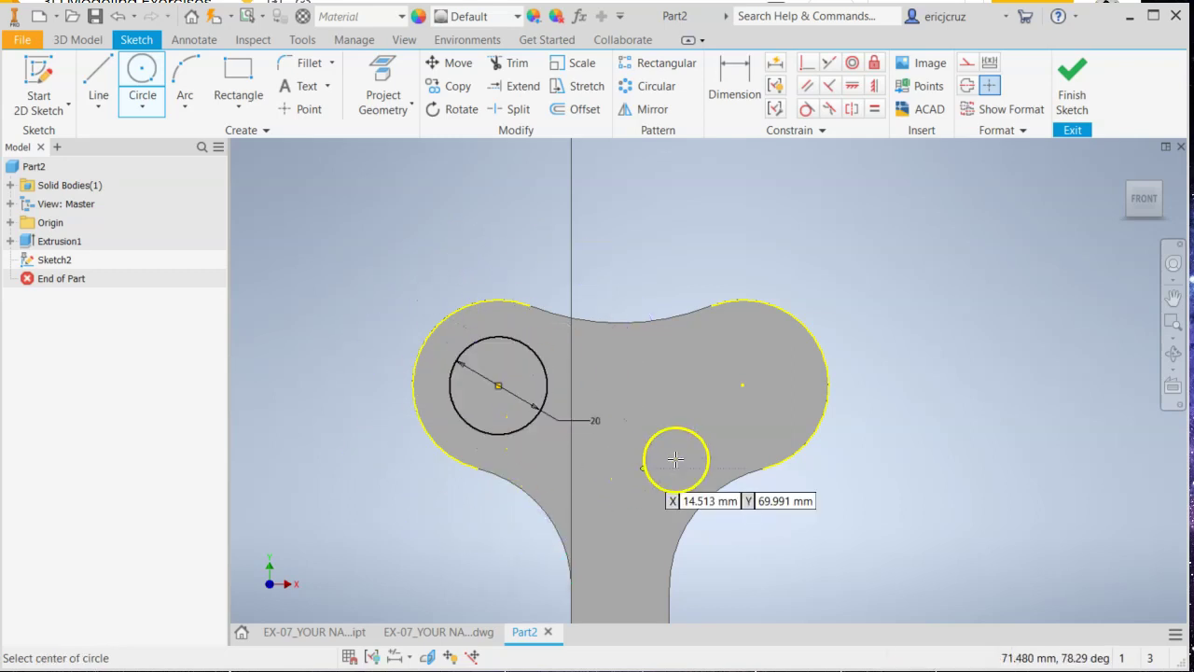
click(743, 384)
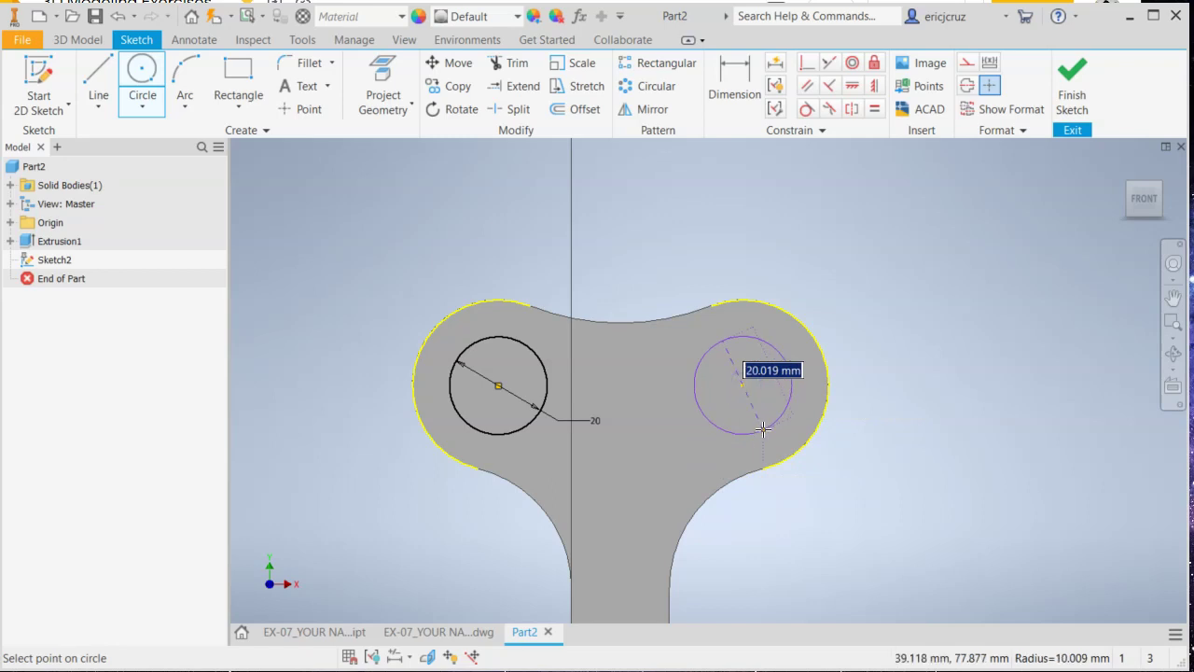
key(Return)
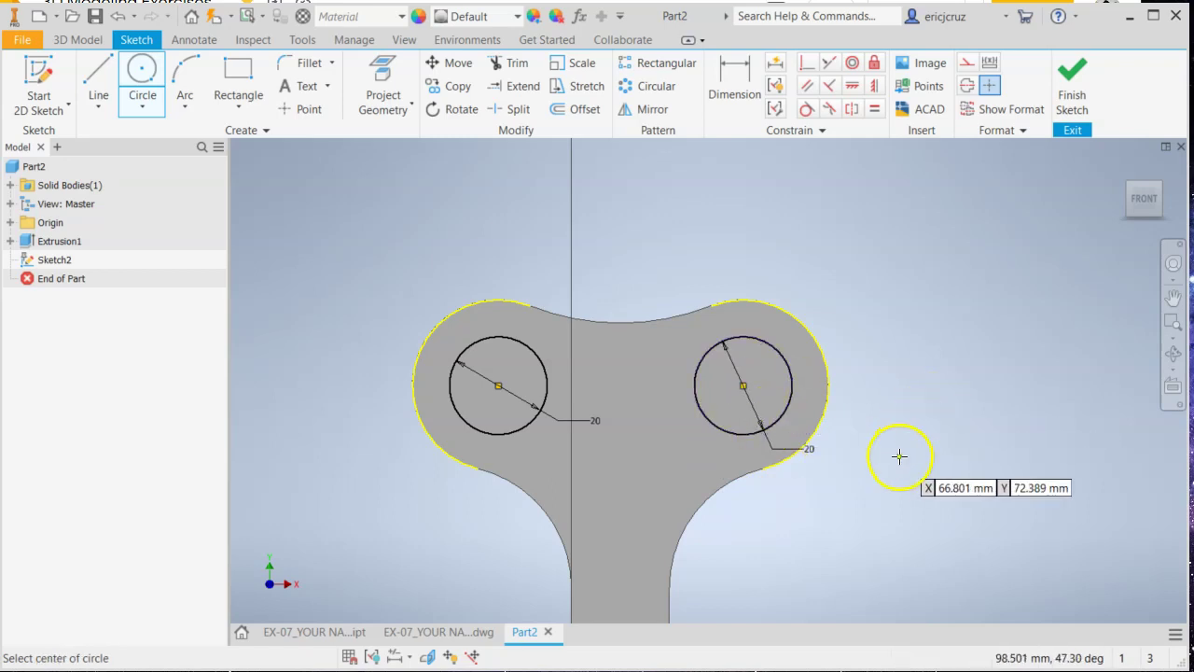
Step: Finish the hole sketch and extrude both 20 mm circles as a cut through all of the head
middle_drag(898, 457, 878, 417)
click(1072, 102)
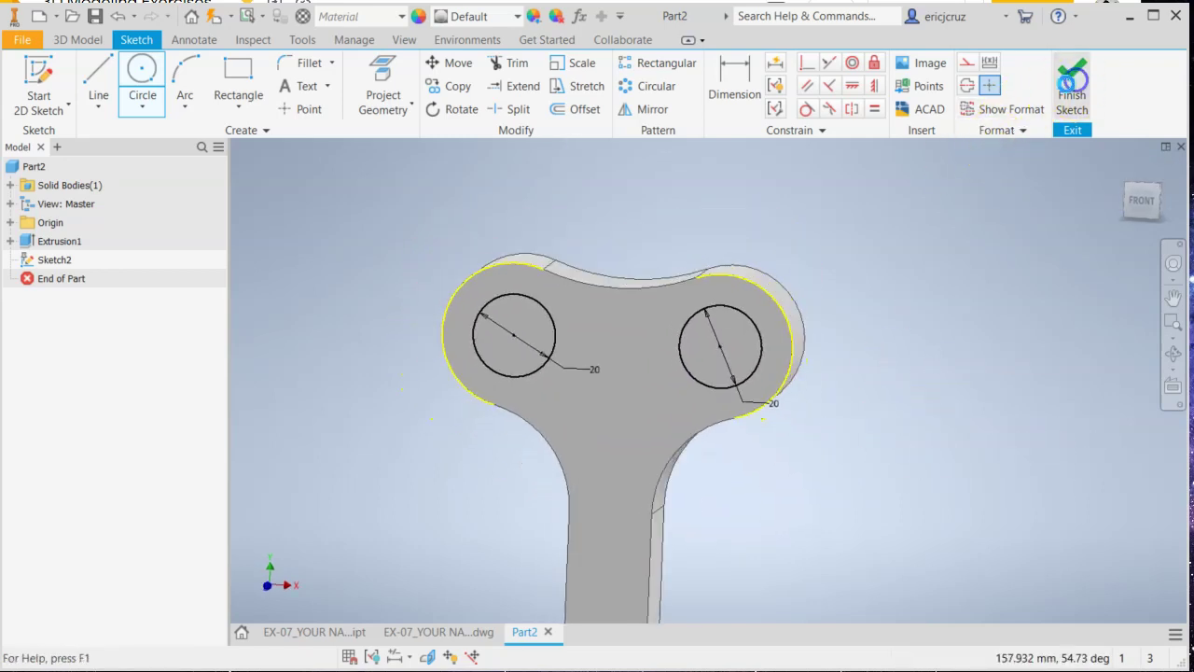
click(99, 82)
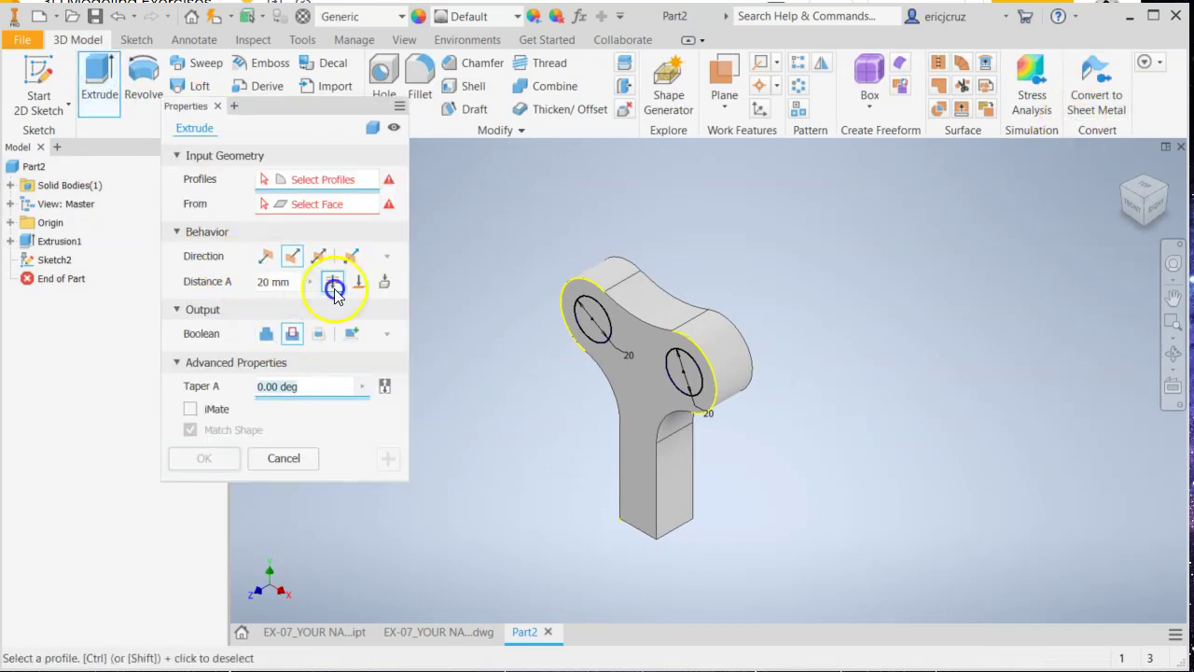
click(590, 317)
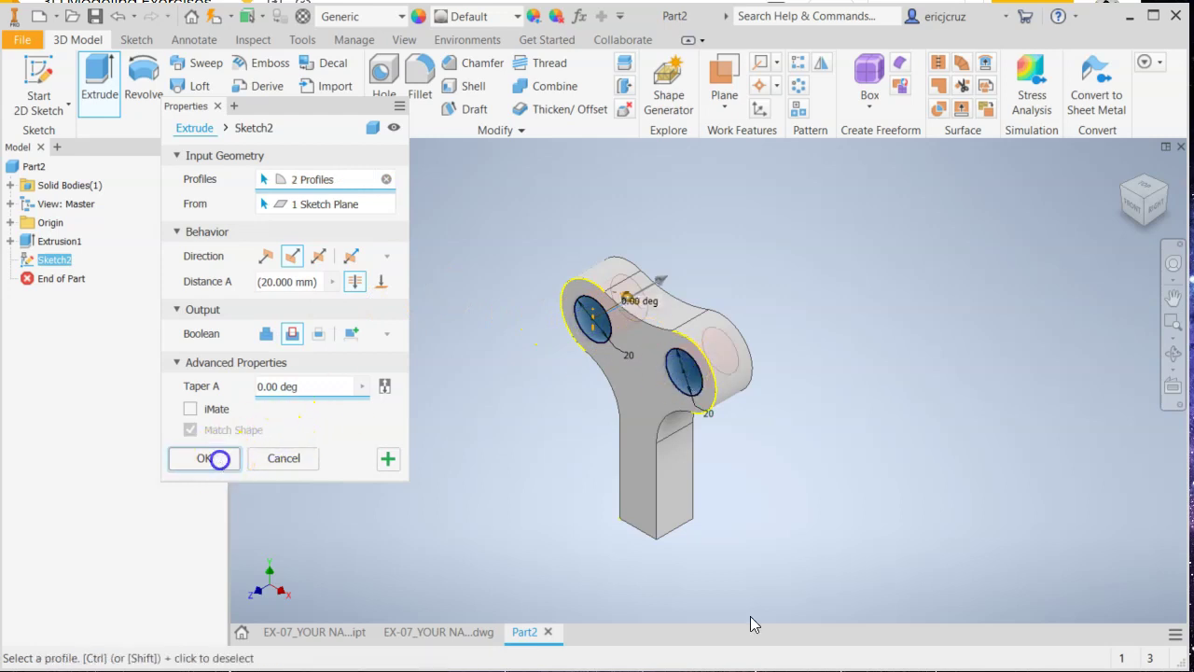
click(217, 458)
Step: Check the shank dimensions on the EX-08 slide, start a new sketch on the front face, and project that face's outline
key(alt+Tab)
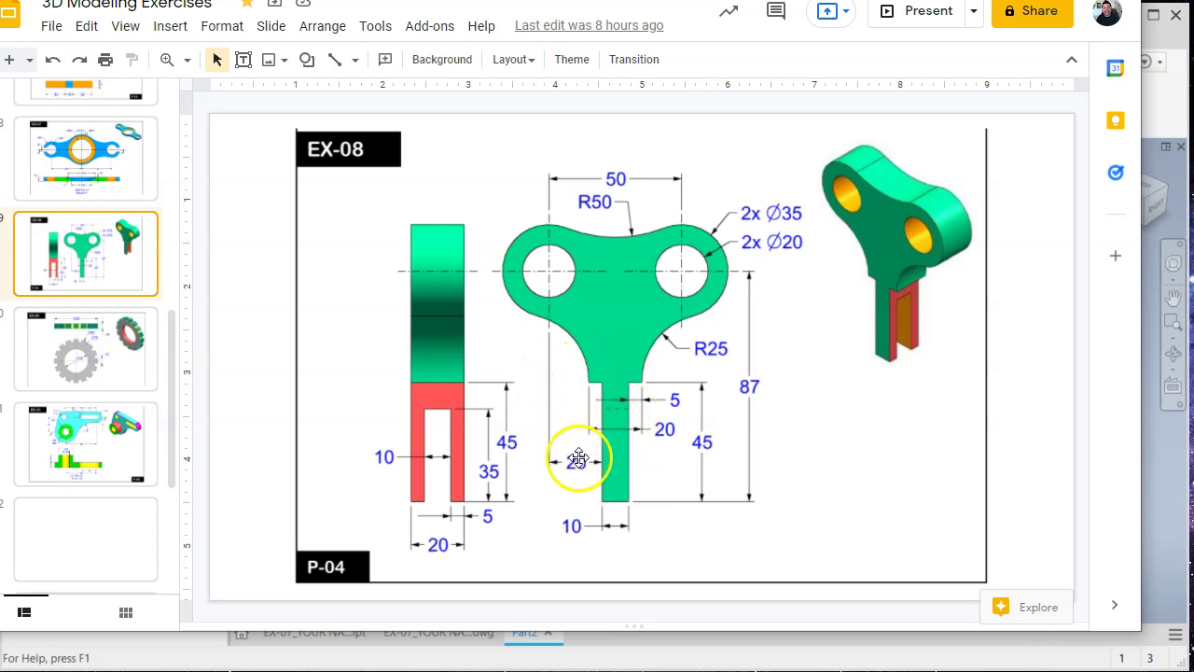
click(1150, 429)
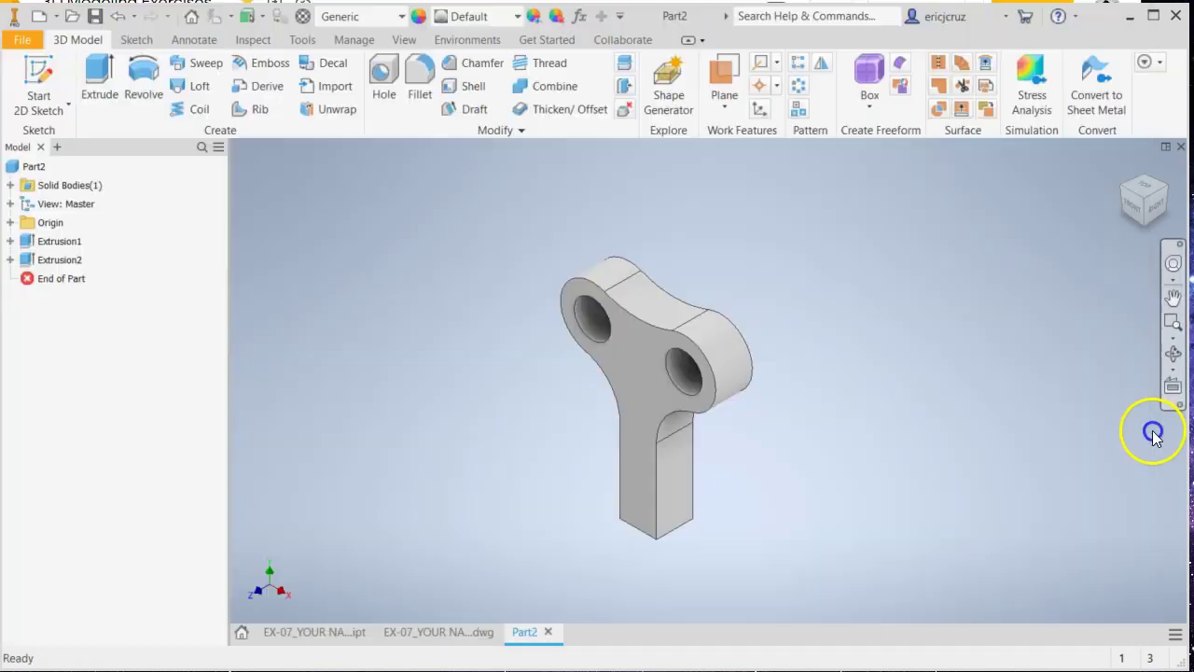
right_click(627, 404)
click(627, 451)
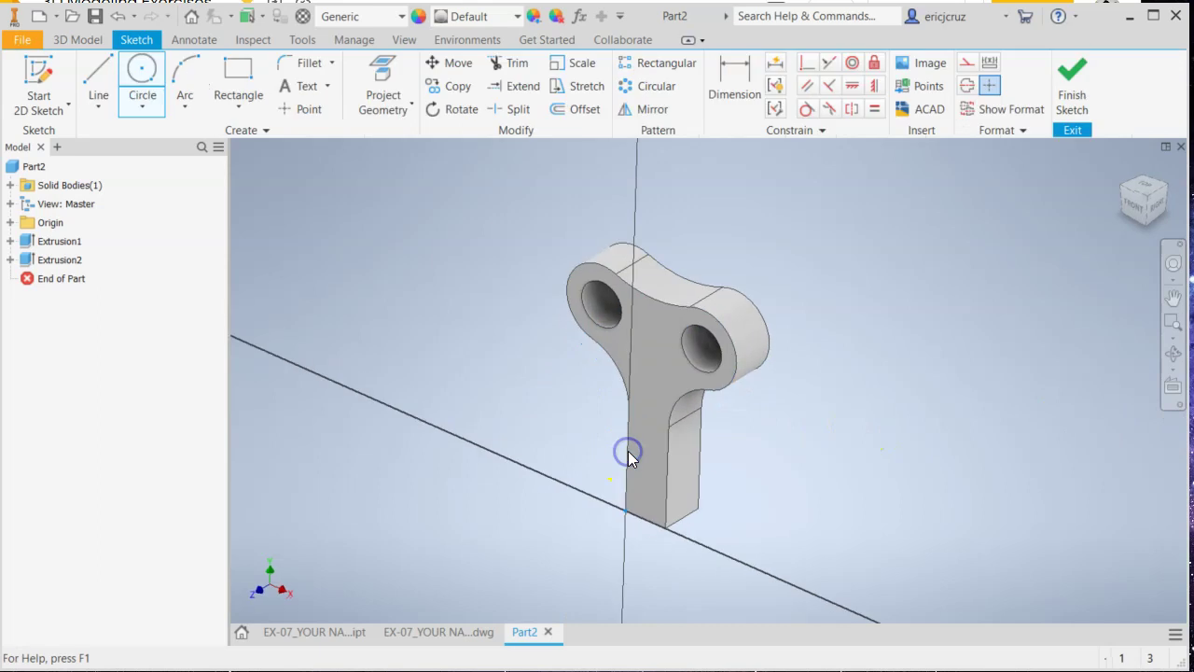
scroll(757, 309, up, 3)
mouse_move(757, 309)
middle_down()
mouse_move(768, 349)
mouse_move(680, 346)
middle_up()
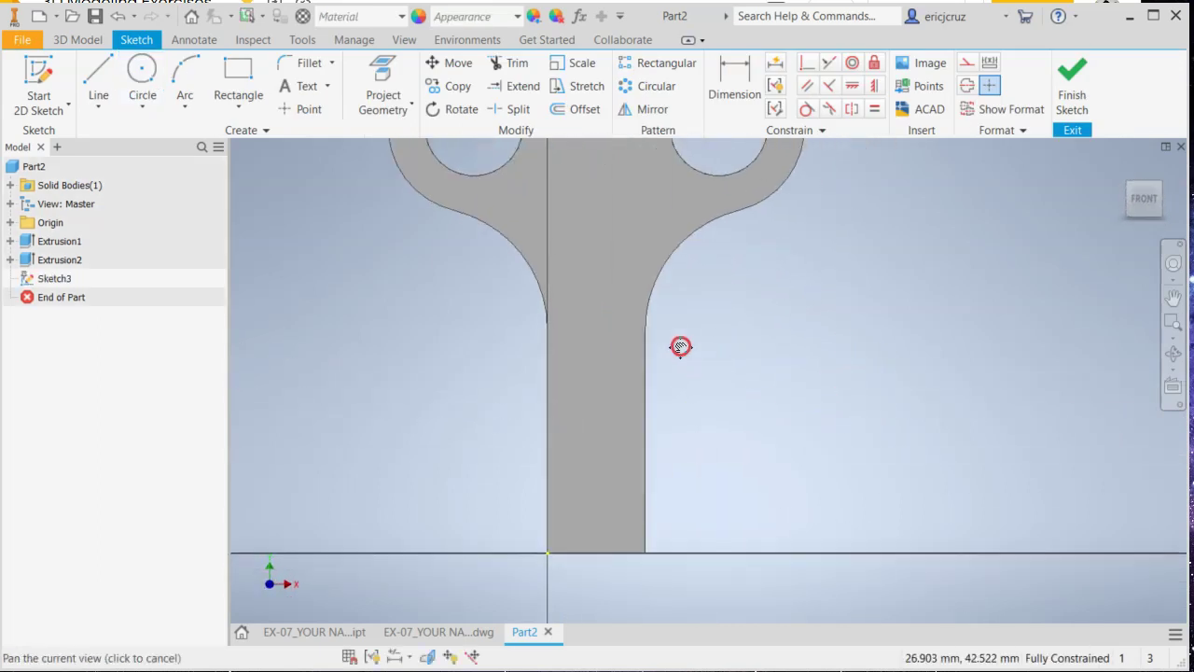
click(385, 79)
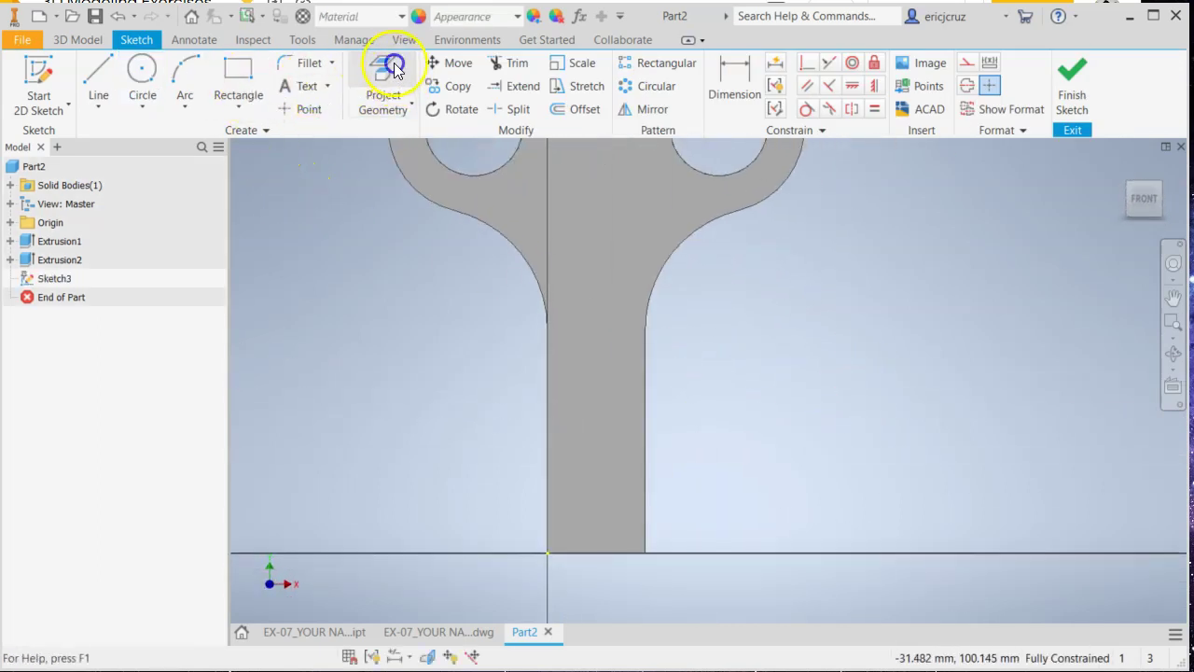
click(588, 406)
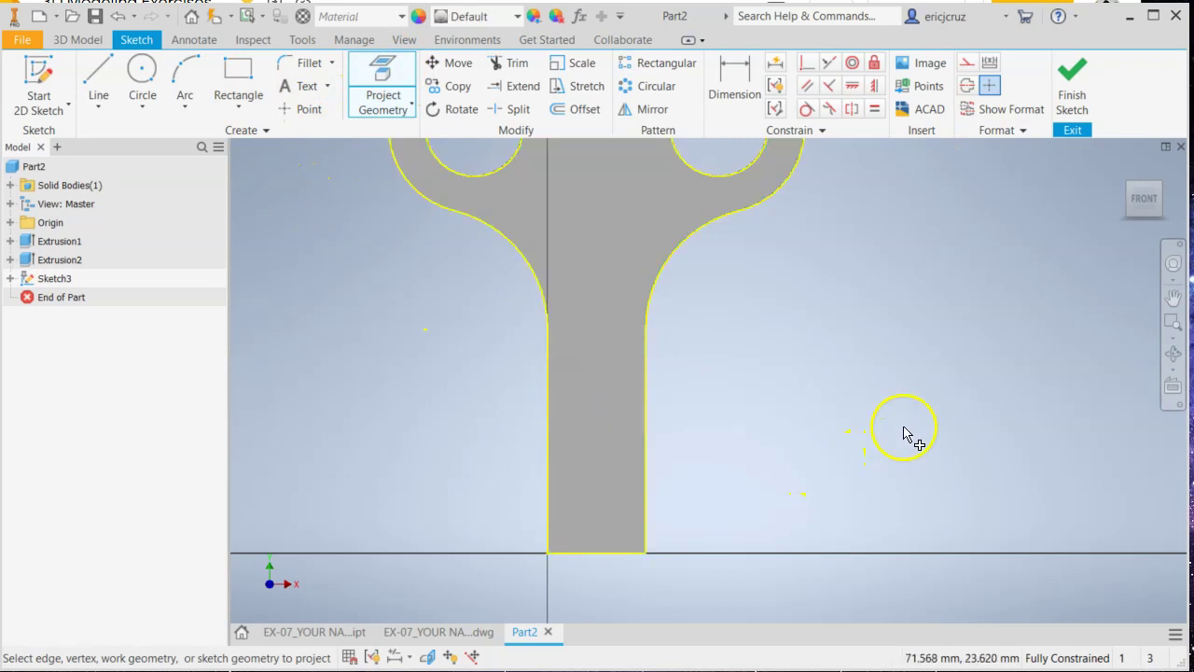
Step: Draw a rectangle 5 mm wide and 45 mm high from the shank's lower-left corner, inside its outline
click(243, 79)
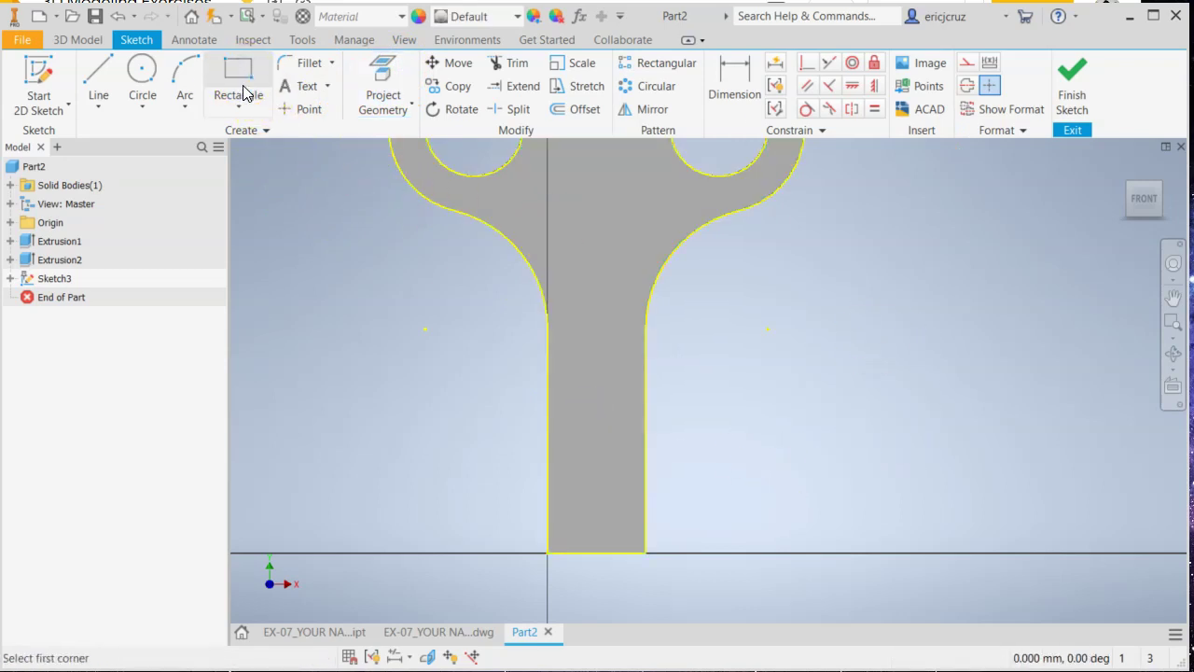
click(548, 554)
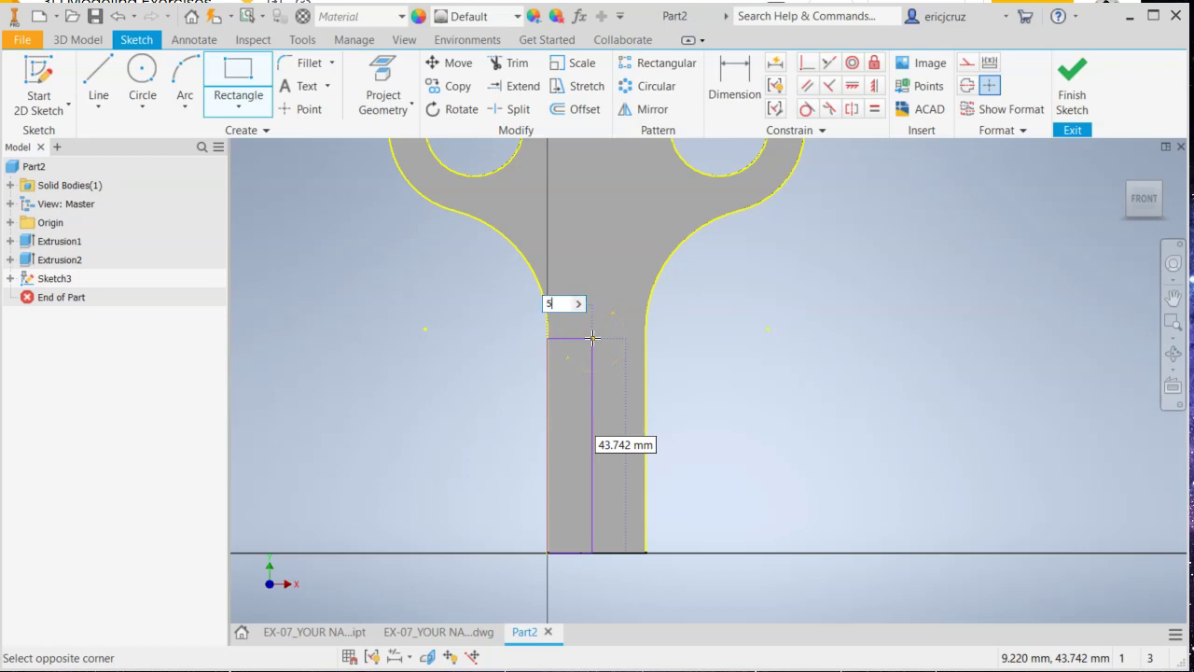
text(5)
key(Tab)
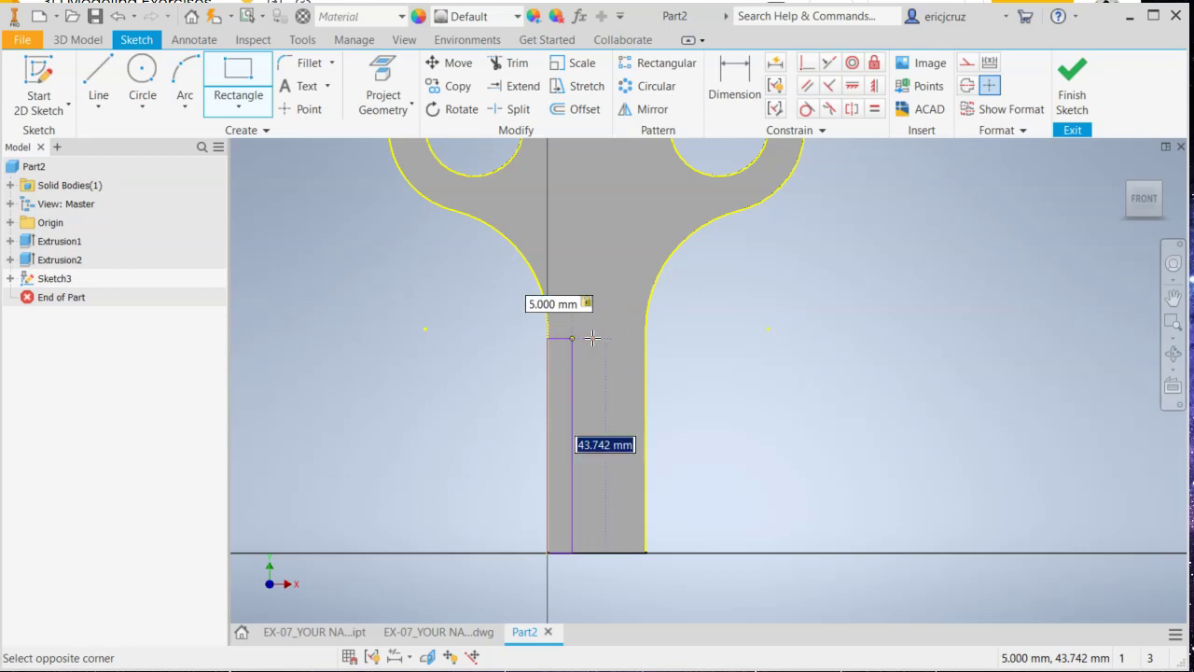
text(45)
key(Tab)
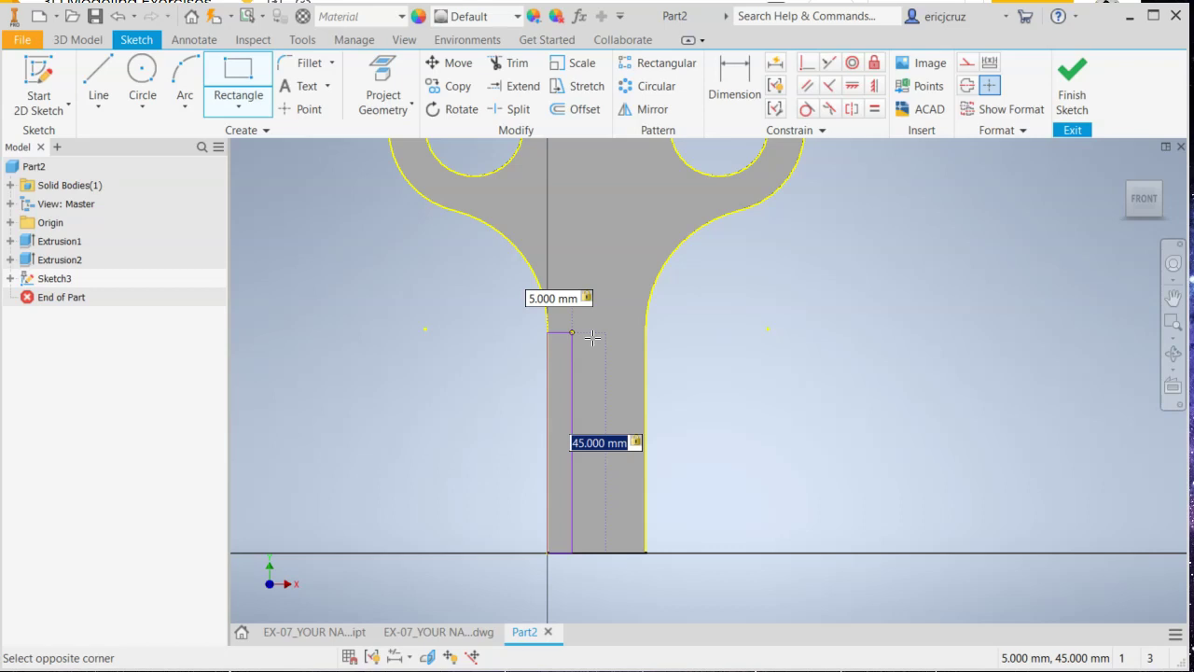
key(Return)
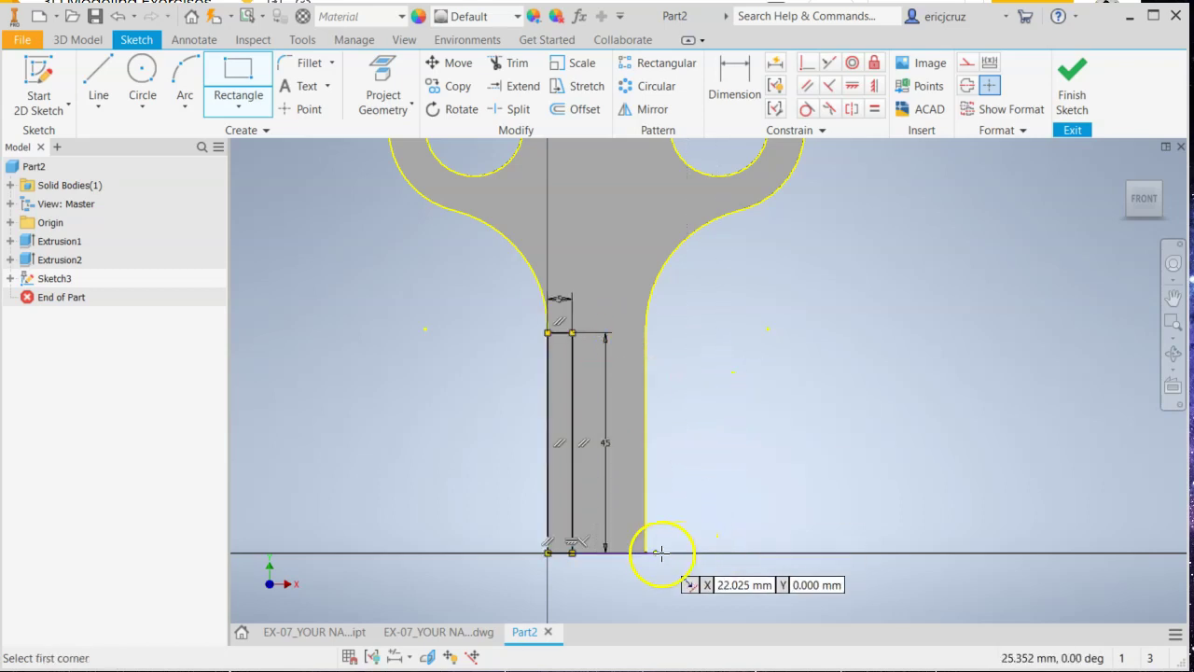
Step: Draw a matching rectangle, 5 mm wide and 45 mm high, from the shank's lower-right corner
click(643, 553)
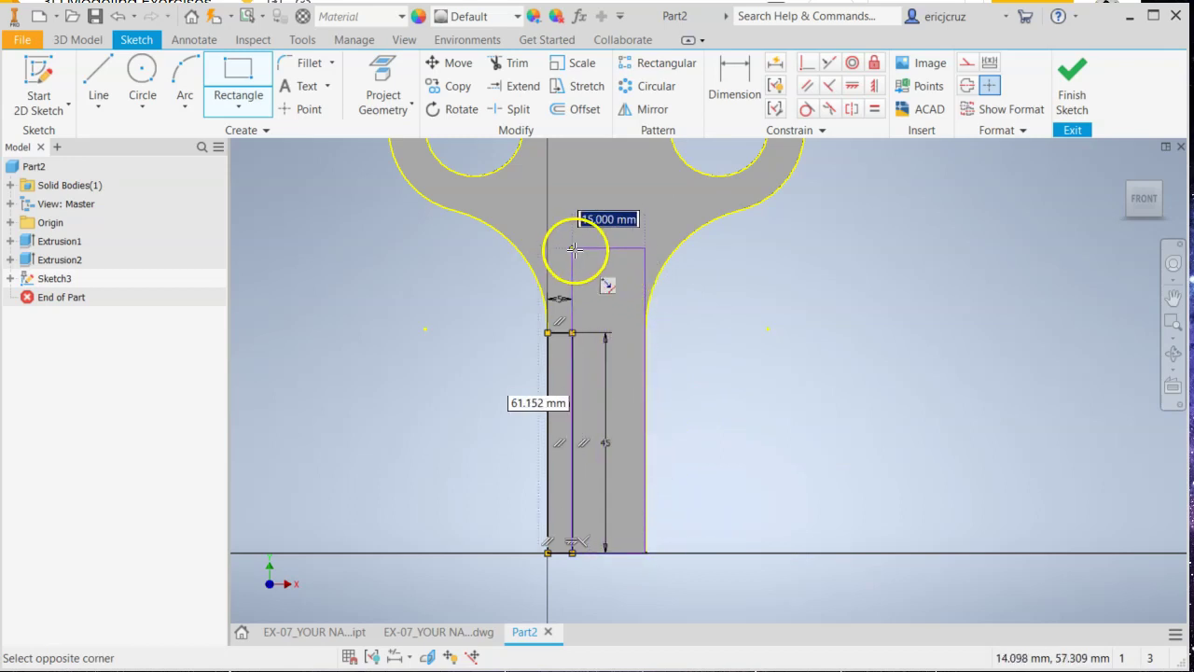
key(Tab)
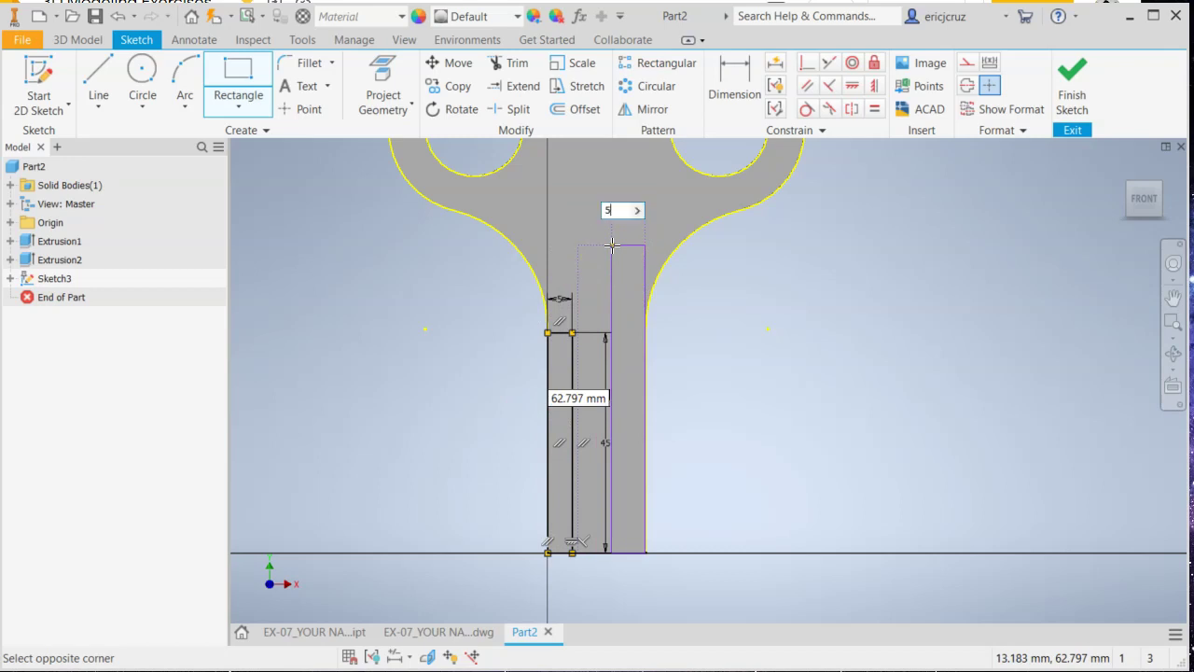
key(Tab)
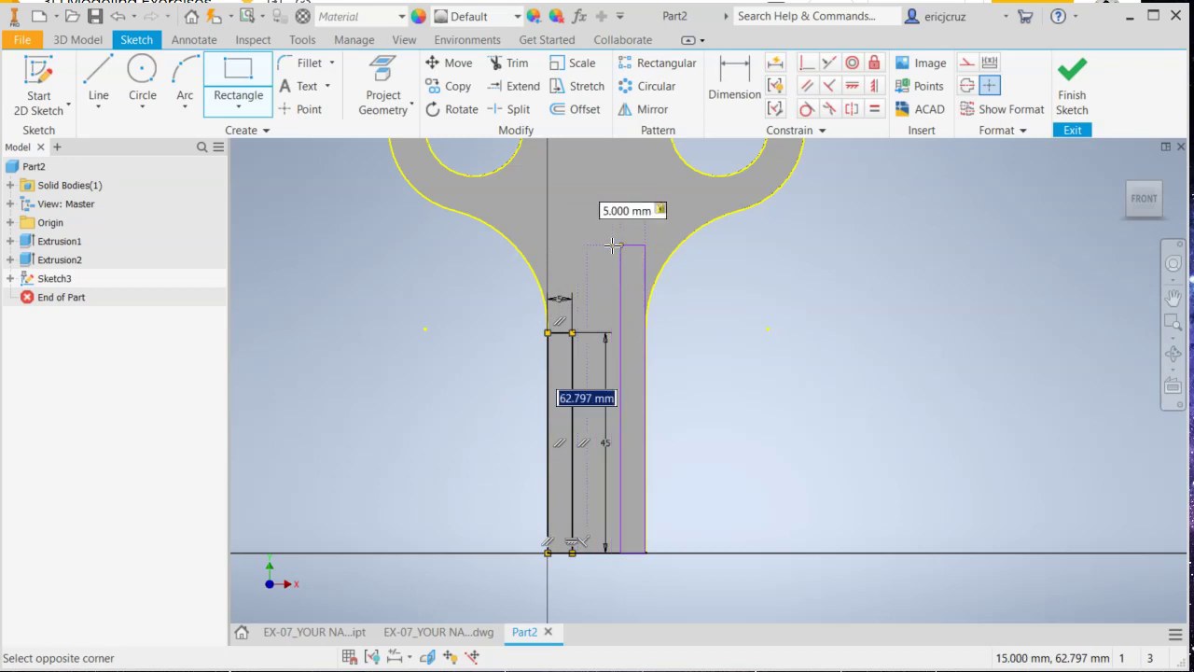
key(Return)
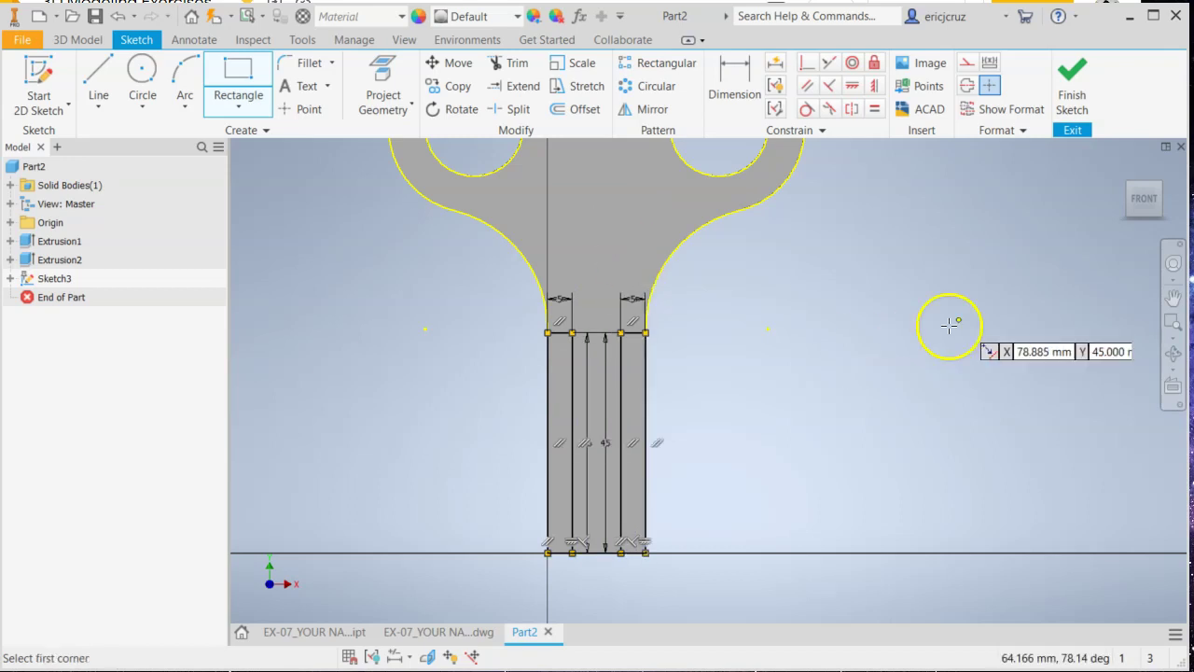
Step: Finish the sketch and extrude both side rectangles as a cut through all of the shank
click(1072, 79)
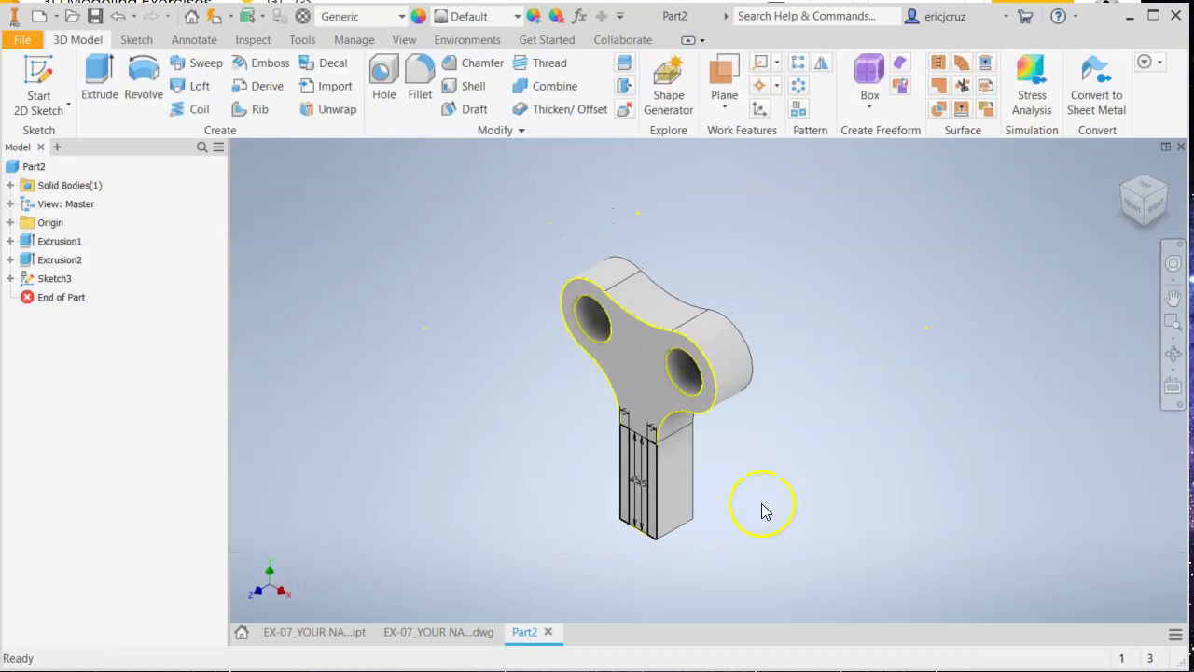
click(98, 93)
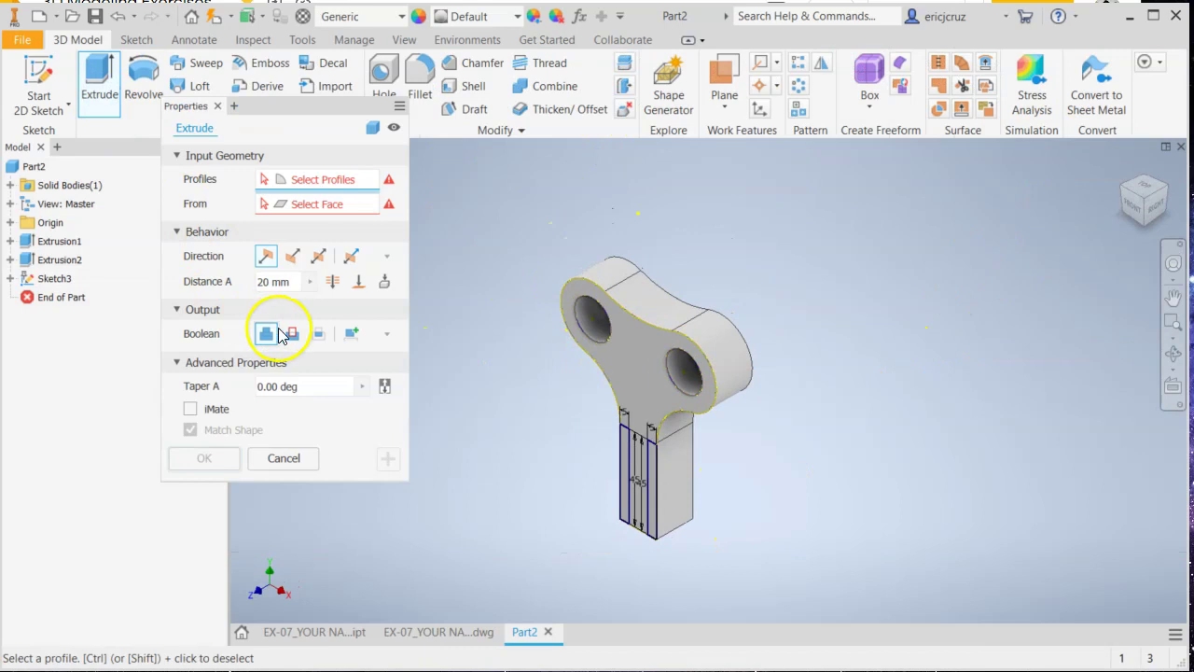
click(333, 282)
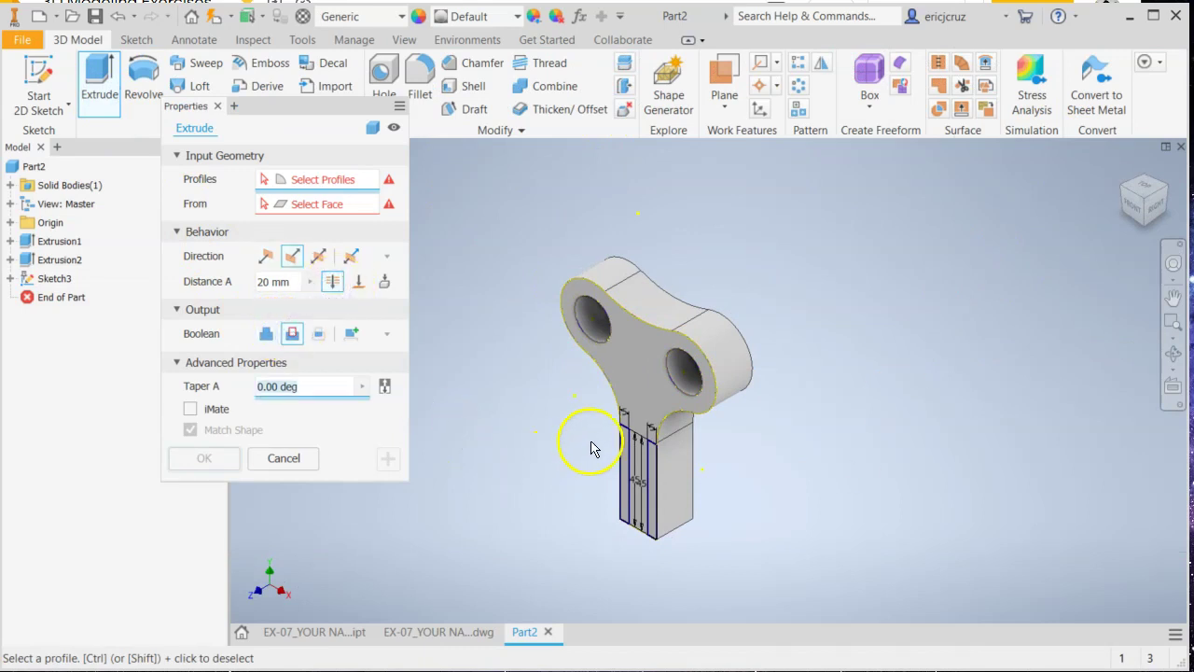
scroll(607, 447, up, 5)
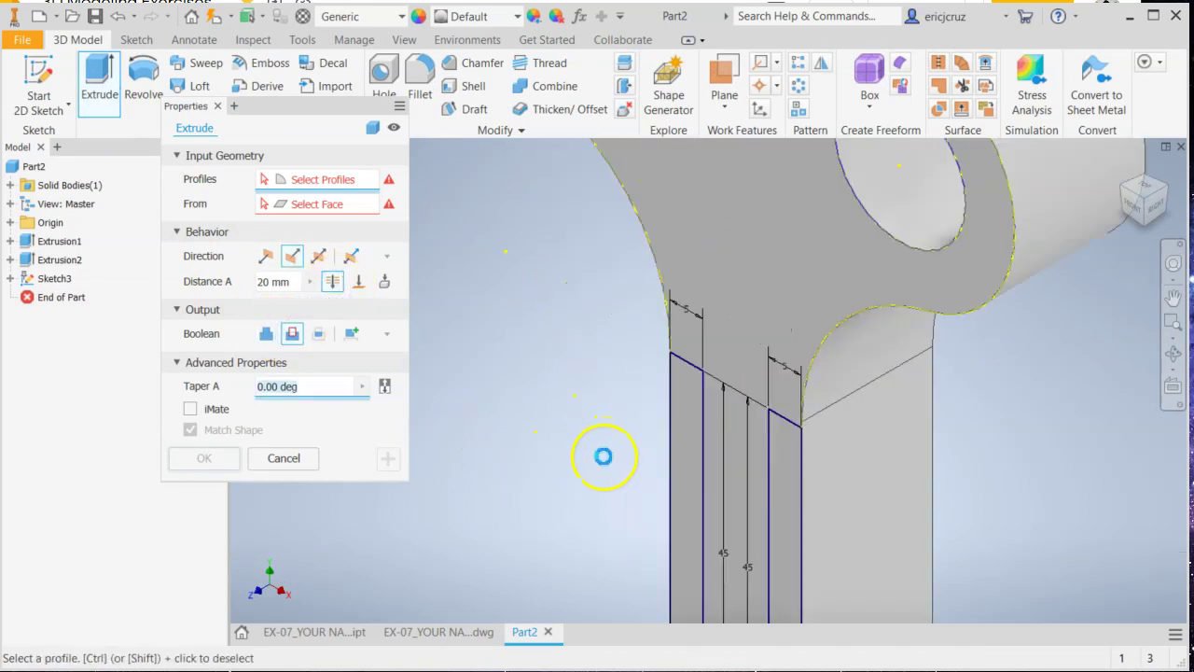
click(687, 458)
click(791, 453)
middle_drag(792, 453, 474, 244)
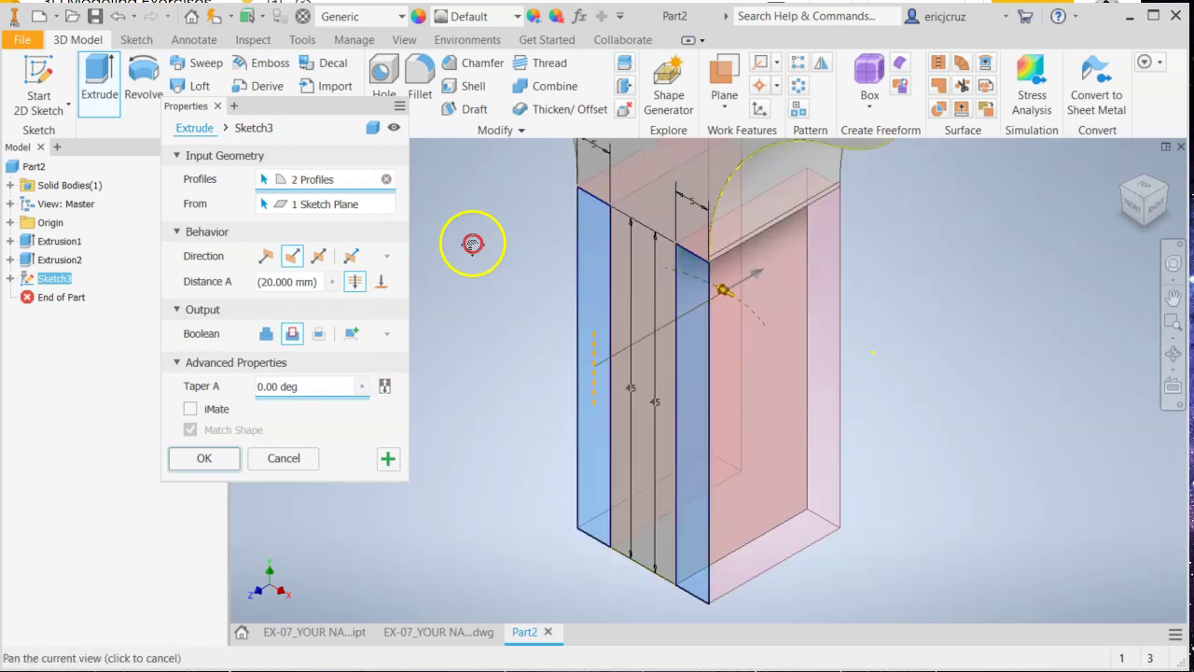
click(200, 459)
Step: Inspect the narrowed shank from several sides, return to the home view, and compare it with the EX-08 slide
scroll(1006, 376, down, 3)
middle_drag(1006, 376, 935, 446)
scroll(821, 521, down, 3)
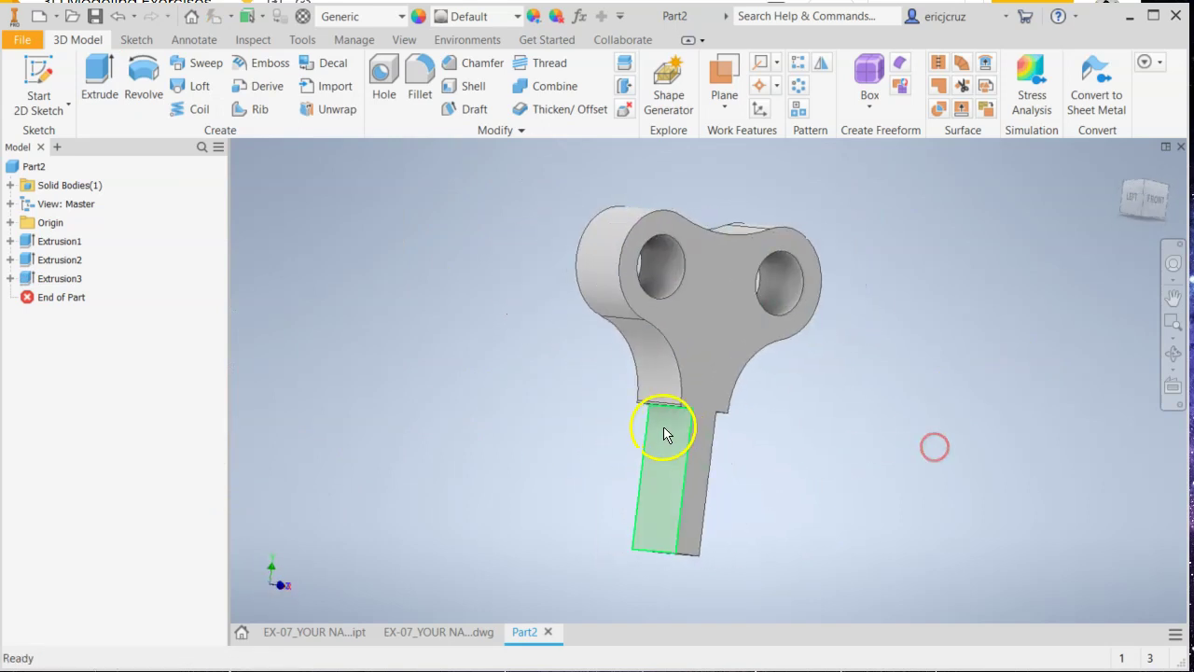
scroll(672, 401, up, 8)
shift+middle_drag(928, 381, 813, 397)
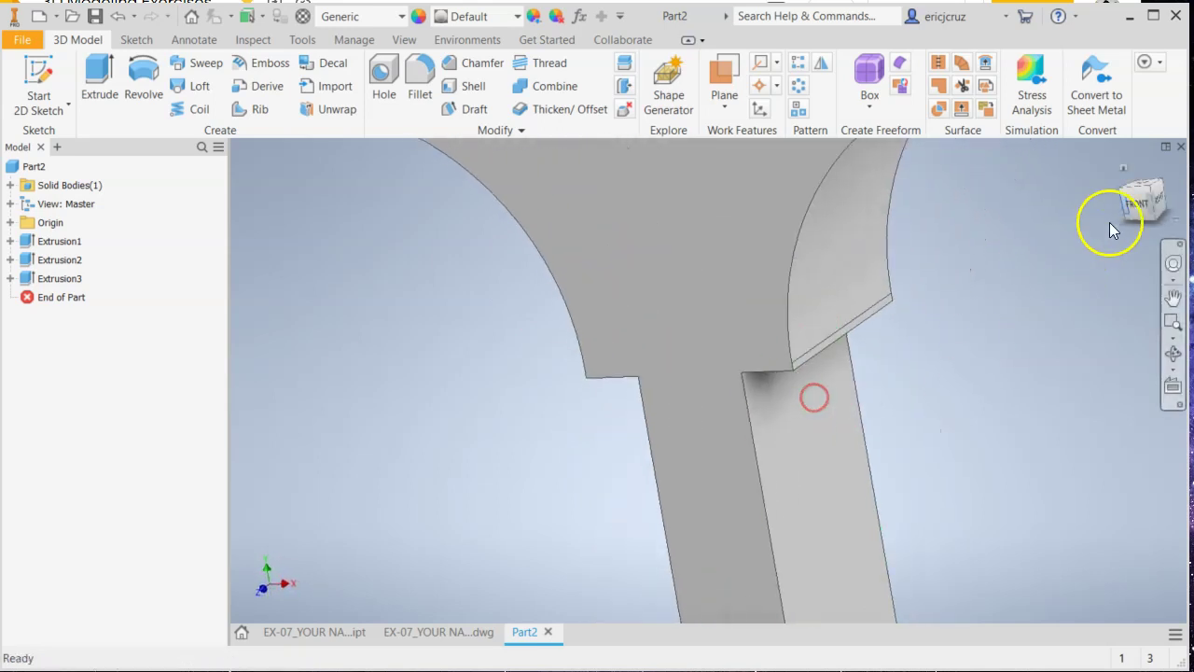
click(1120, 166)
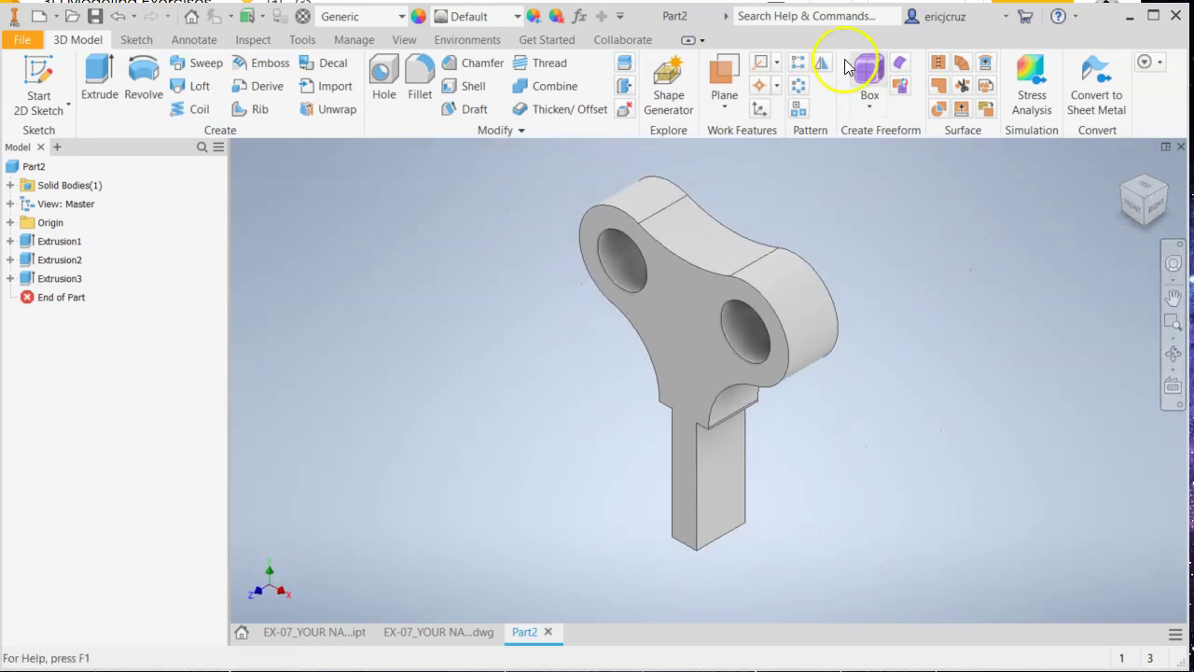
key(alt+Tab)
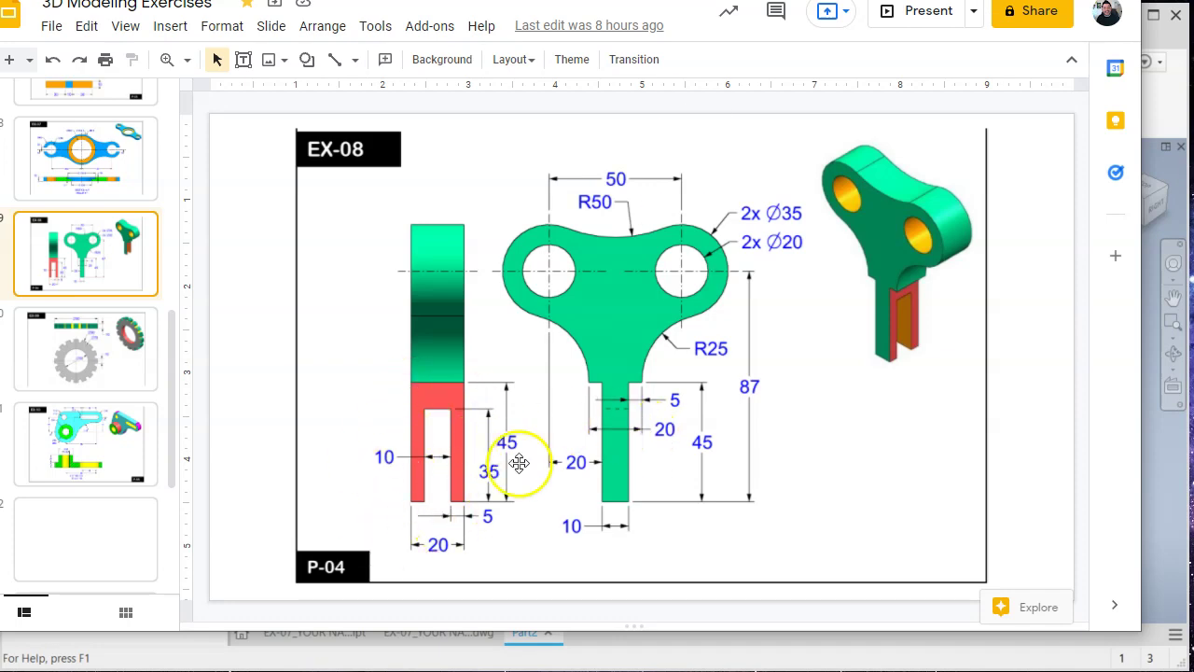
click(1157, 114)
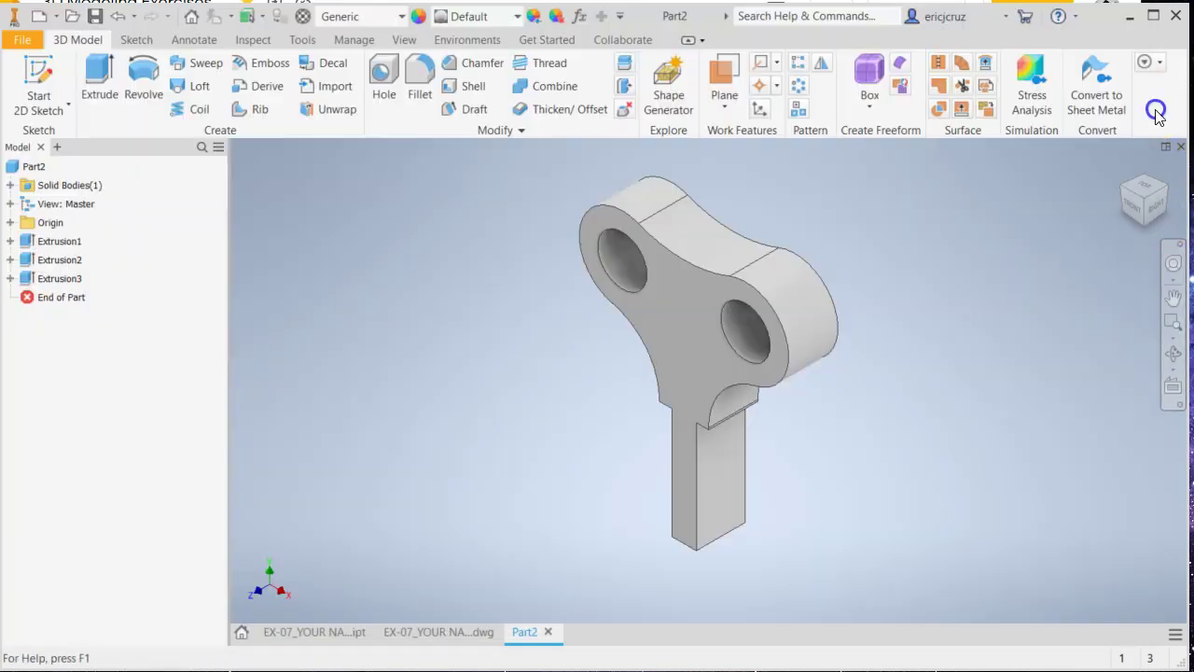
Step: Start a sketch on the shank's right side face, project that face's outline, and check the slot dimensions on the EX-08 slide
right_click(728, 478)
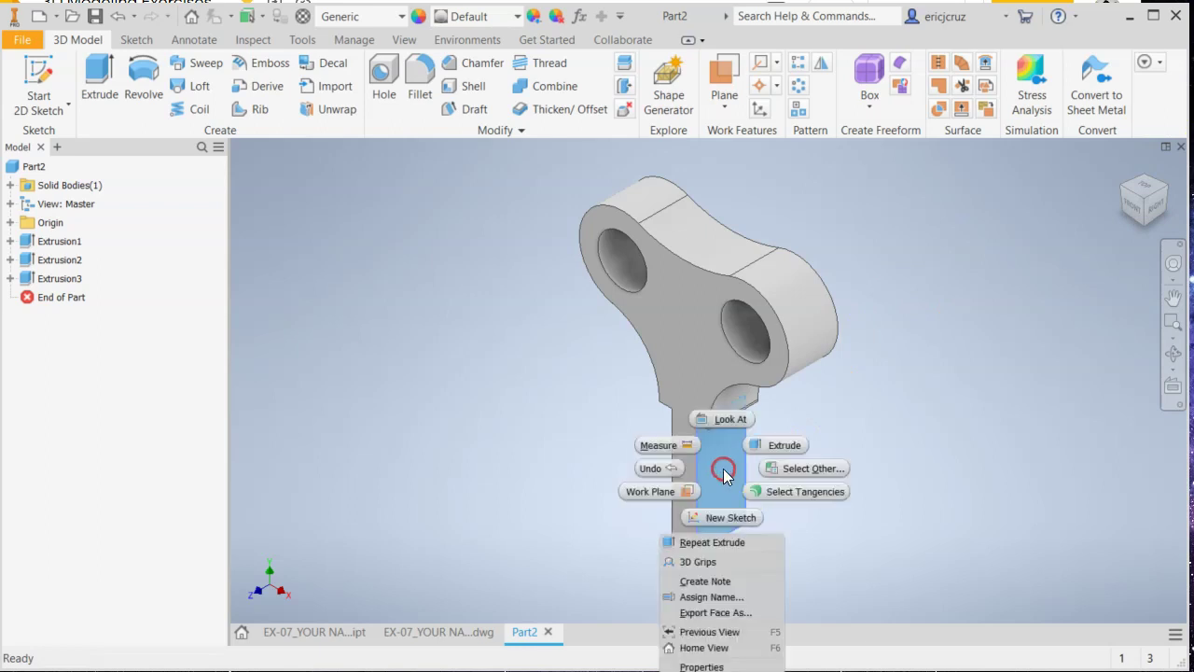
click(718, 518)
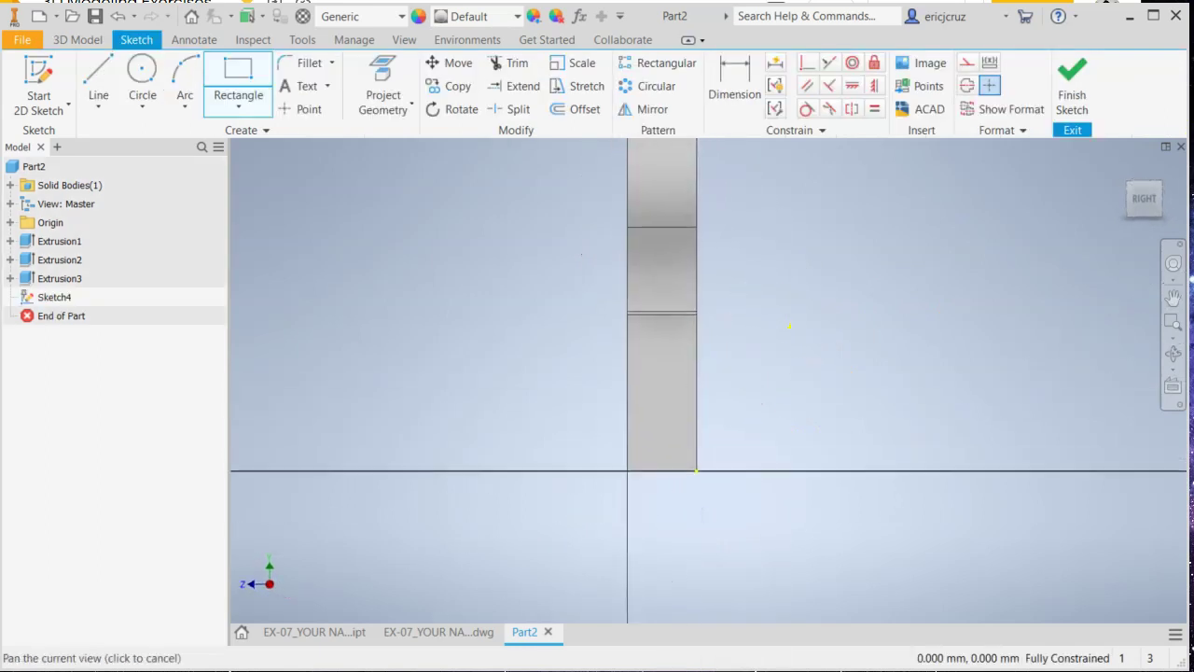
click(408, 86)
click(579, 351)
click(239, 74)
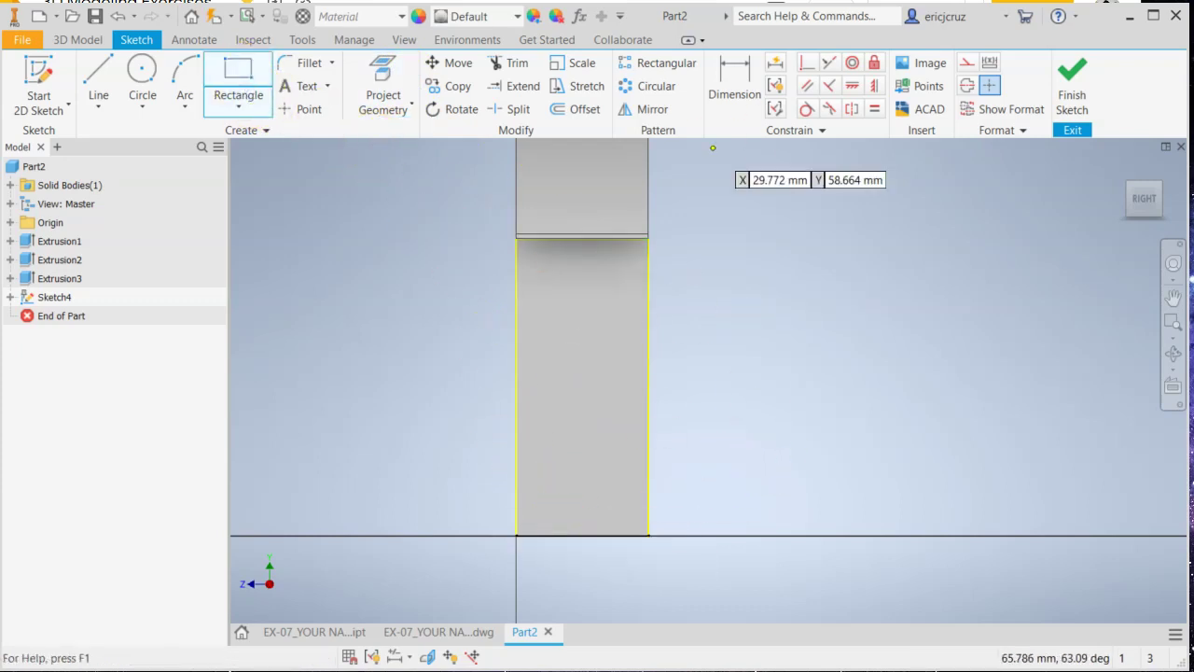
key(alt+Tab)
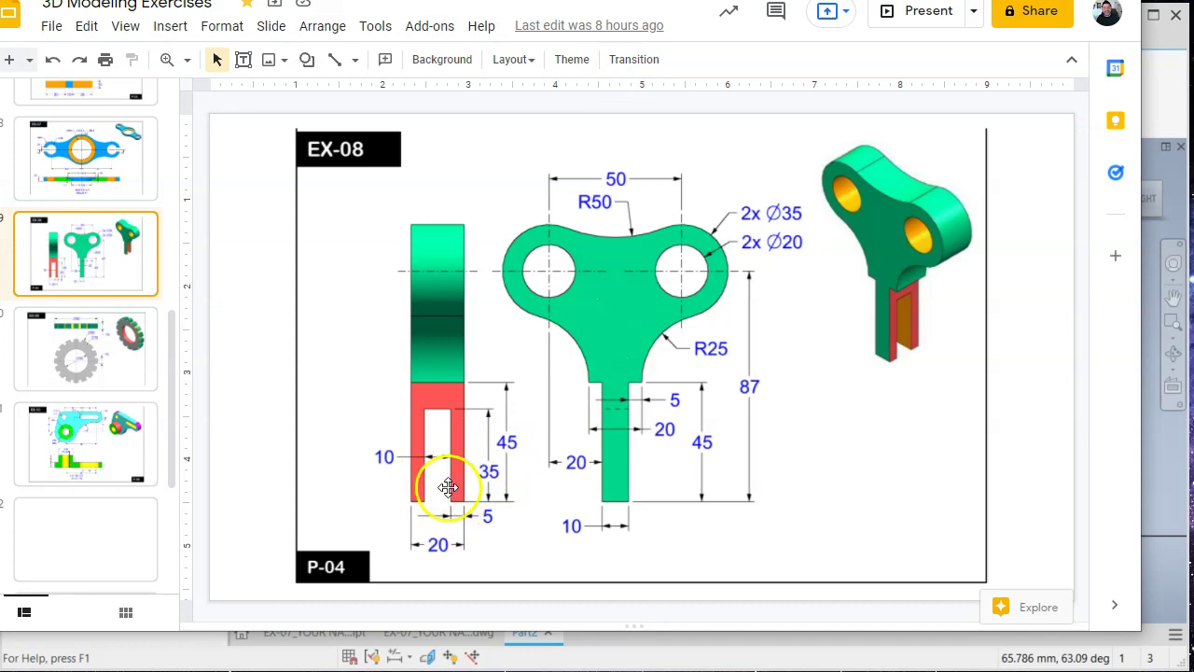
click(1168, 485)
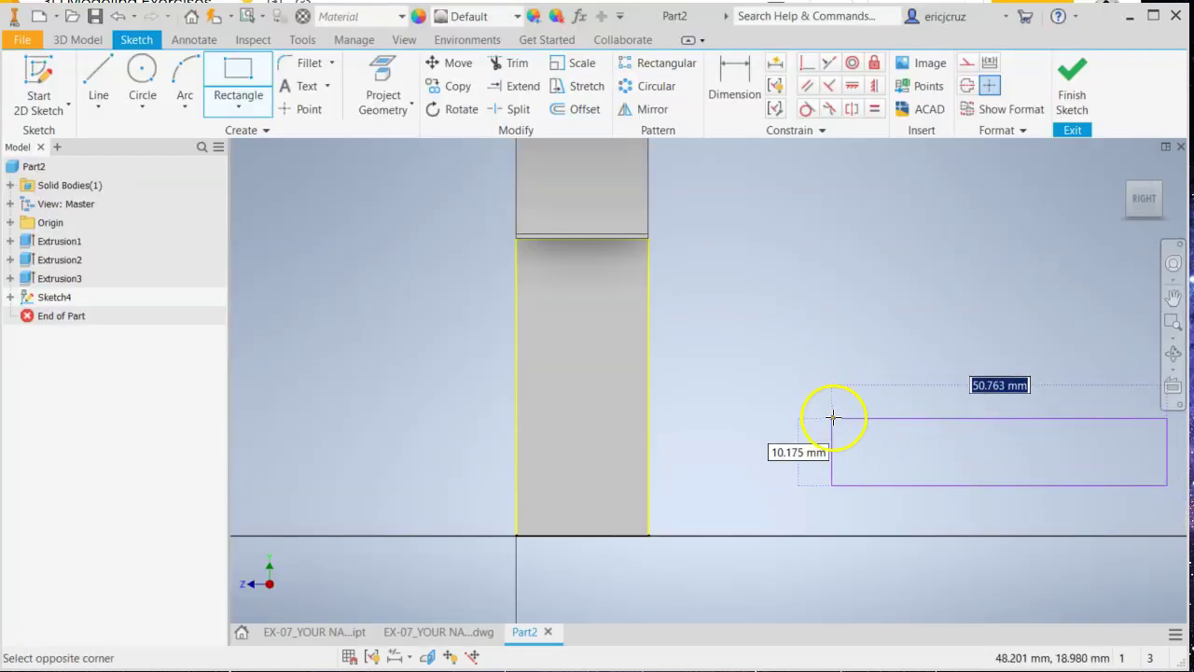
key(Escape)
Step: Draw a slot rectangle 10 mm wide and 35 mm high upward from the shank's bottom edge
key(r)
click(556, 535)
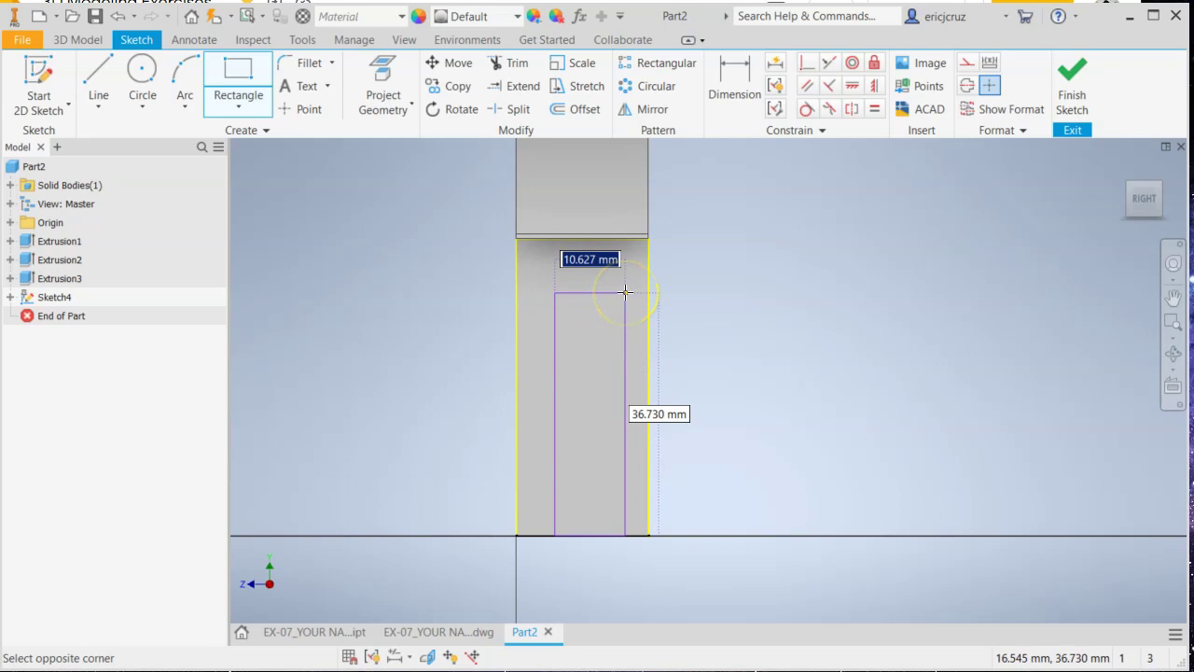
key(Tab)
key(Tab)
key(Tab)
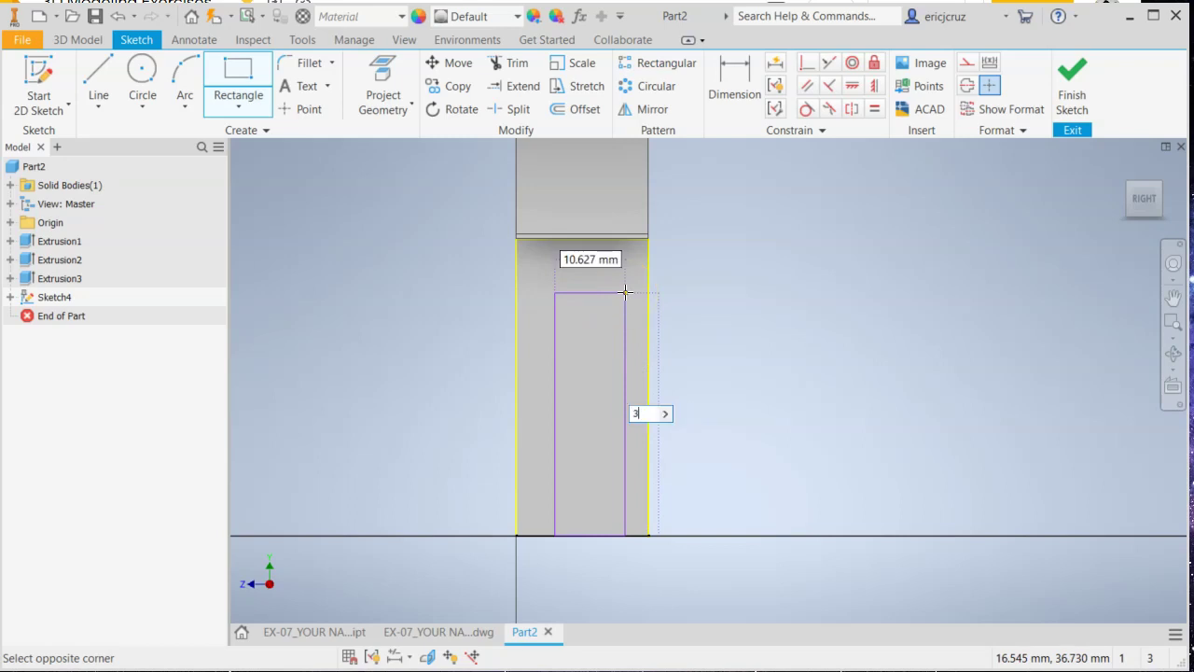
text(35)
key(Tab)
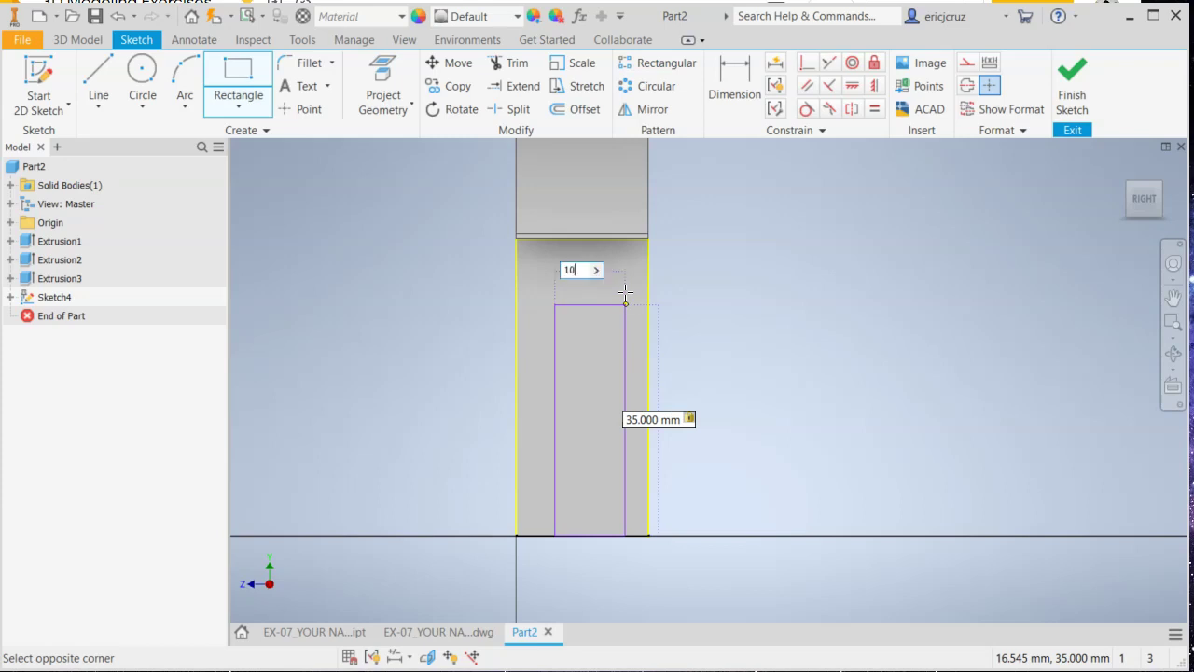
text(10)
key(Return)
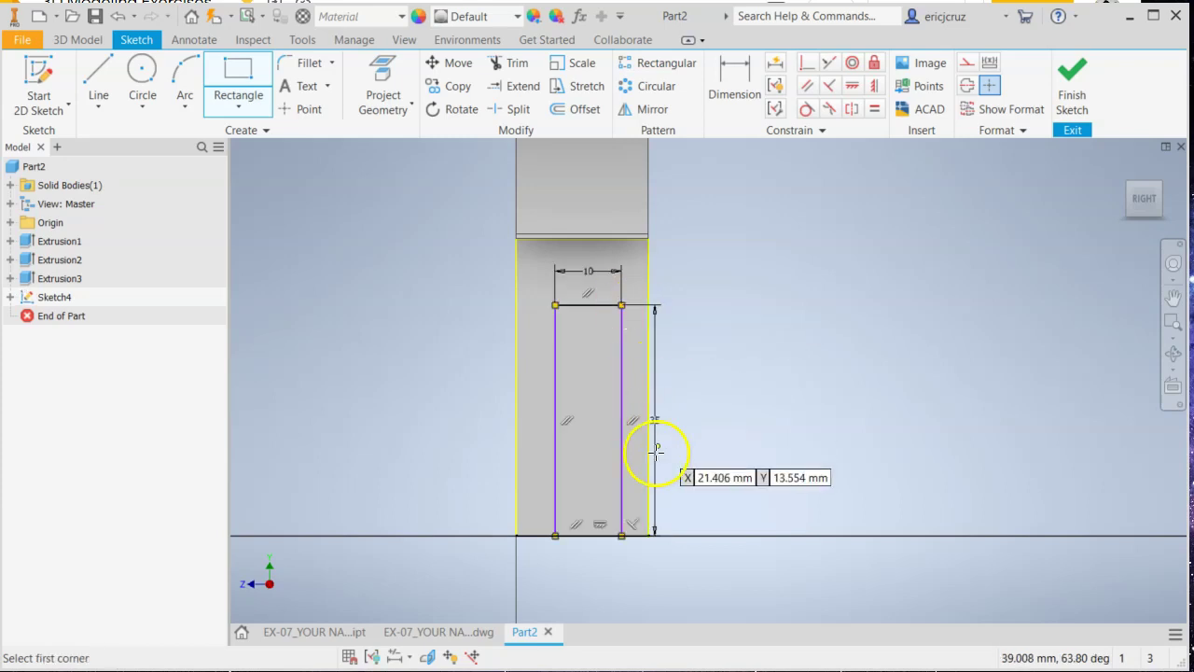
Step: Check the slot's side offset on the EX-08 slide and try to centre the rectangle on the shank's bottom edge with a vertical constraint
key(alt+Tab)
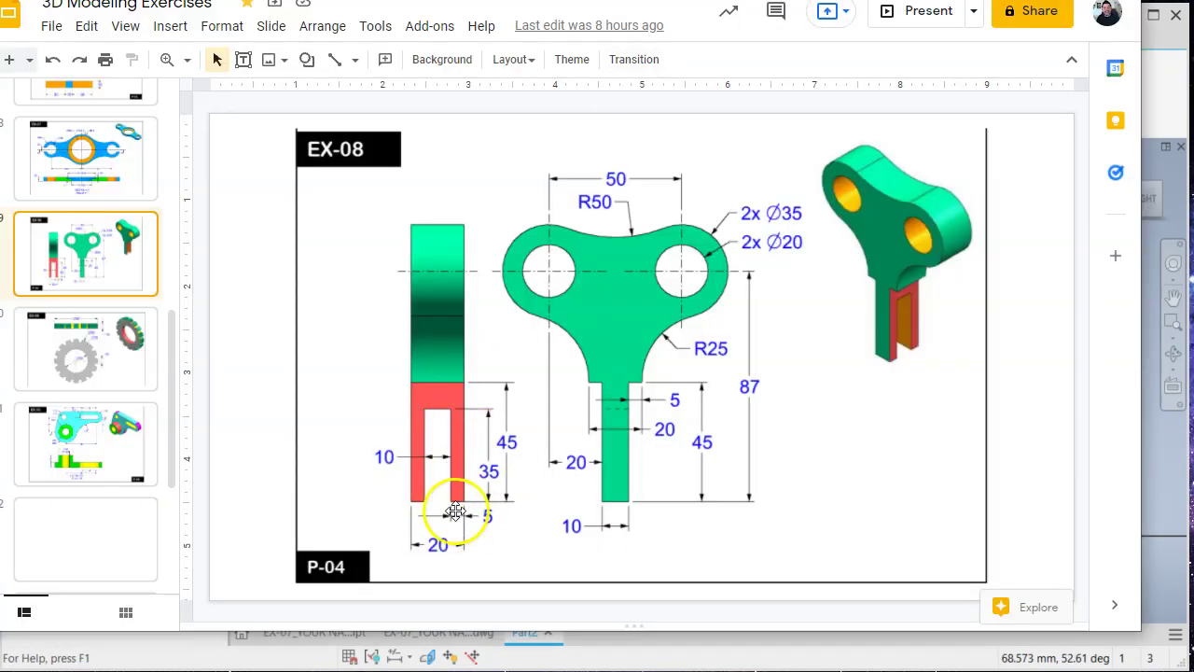
click(1167, 106)
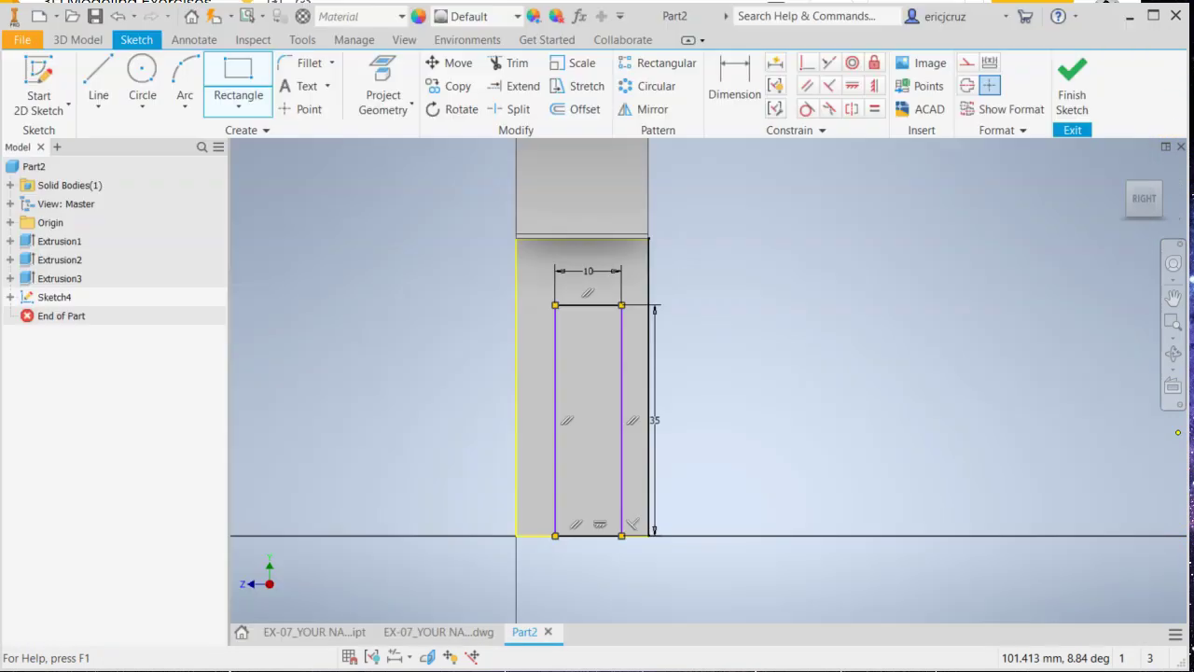
click(875, 90)
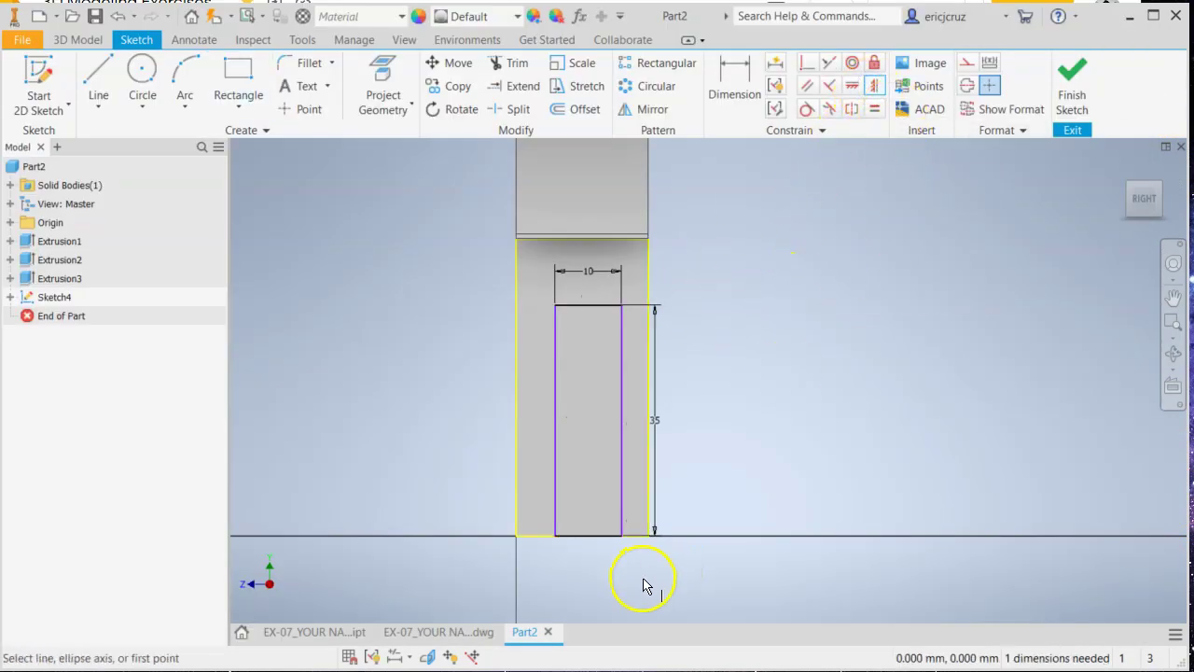
click(591, 539)
click(585, 541)
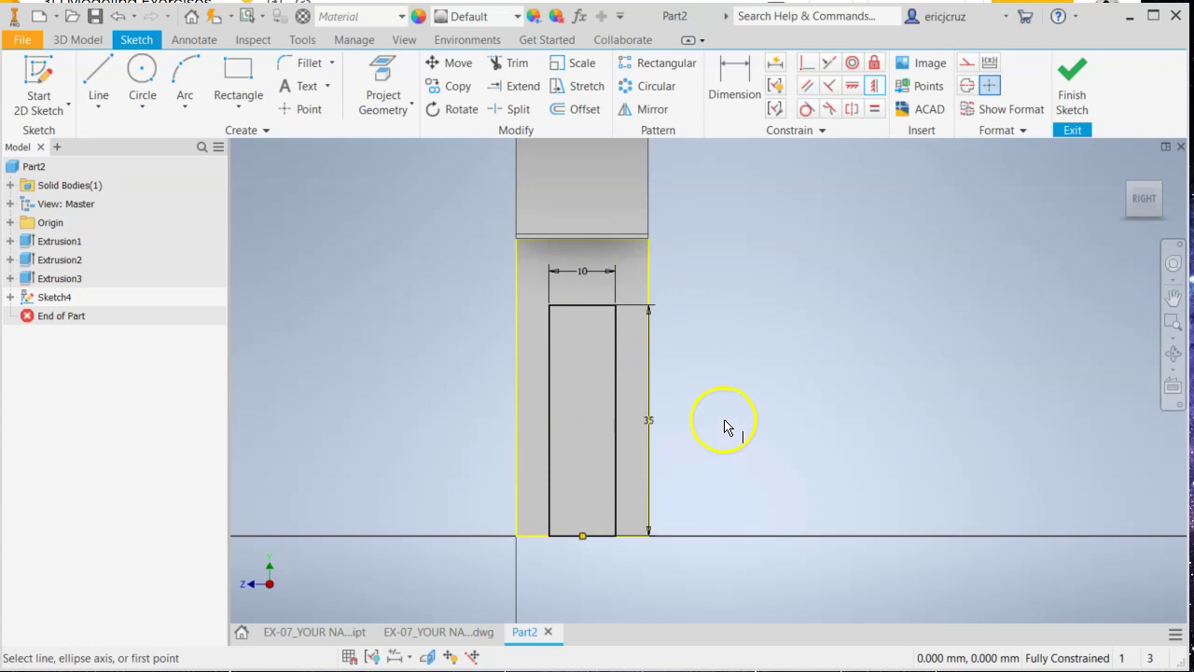
key(ctrl+z)
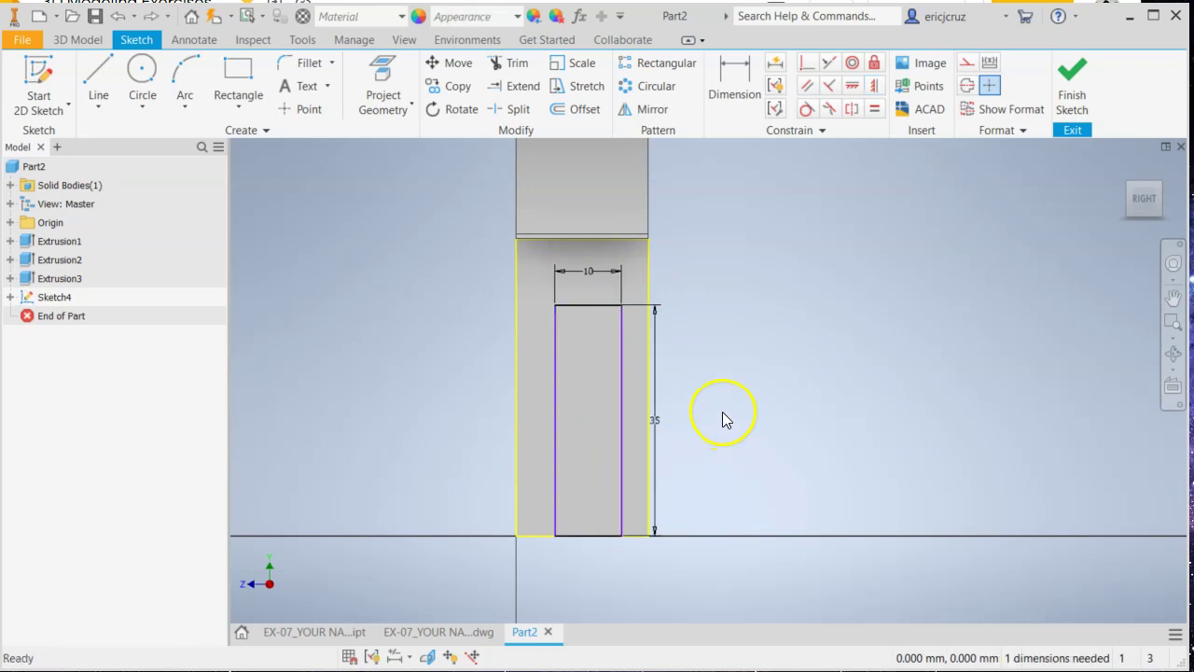
Step: Dimension the gap between the slot rectangle's right side and the shank's right edge to 5 mm
click(761, 103)
click(648, 272)
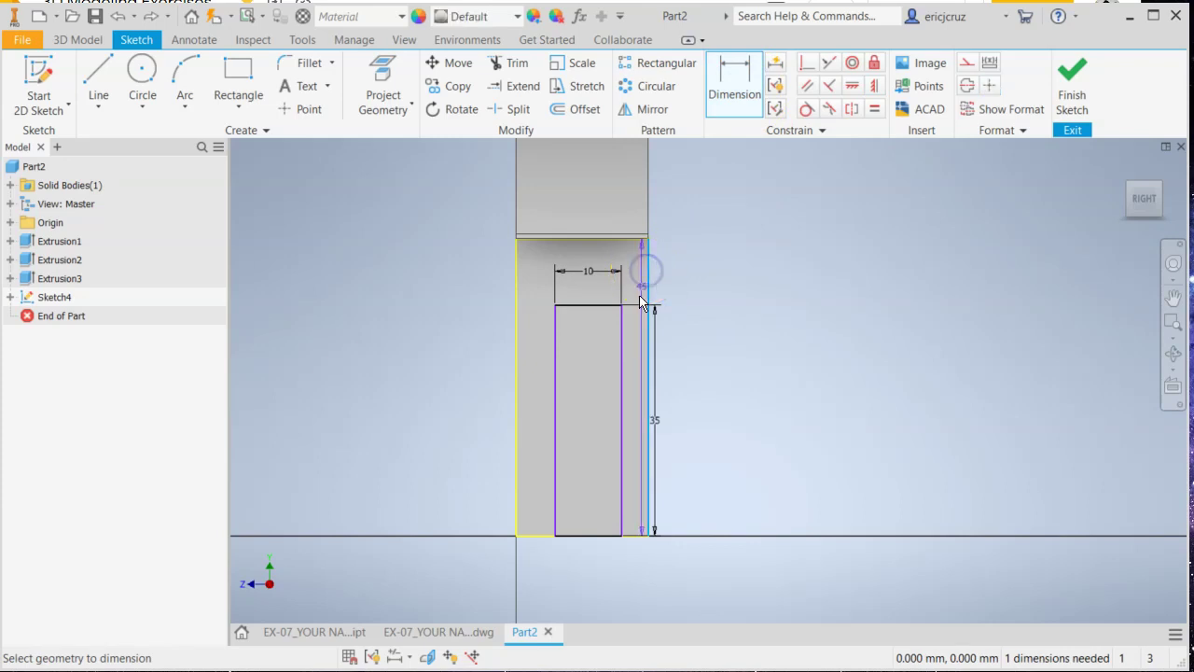
click(748, 425)
text(5)
key(Return)
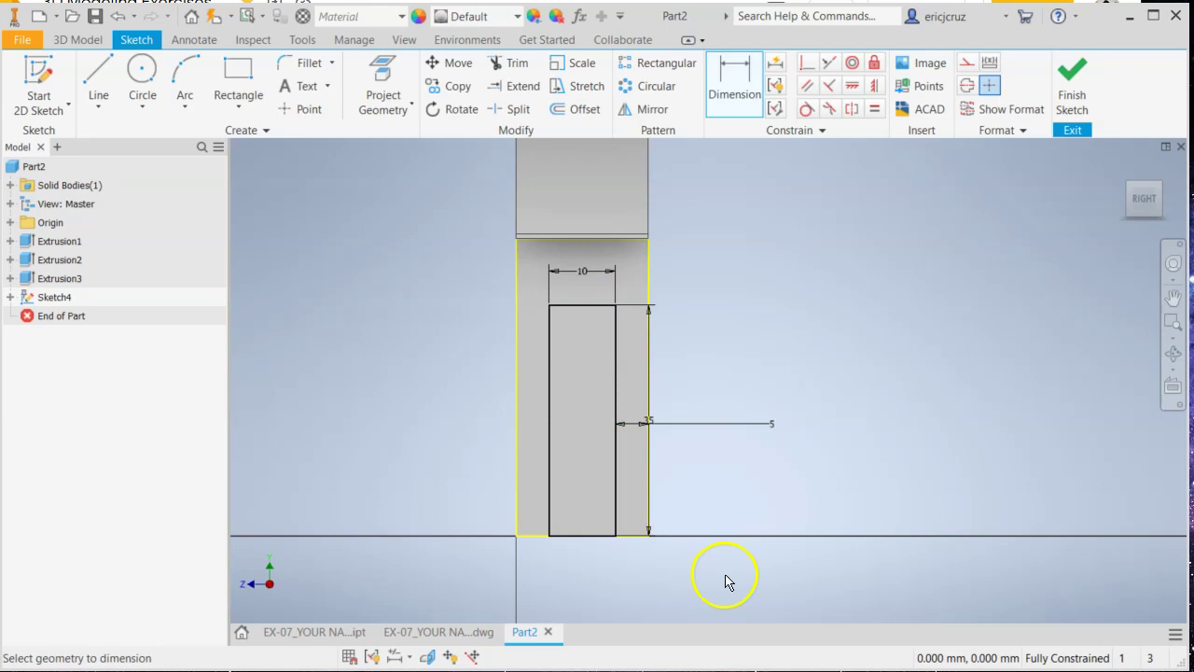
Step: Finish the slot sketch and extrude its rectangle as a cut through all of the shank
click(1072, 90)
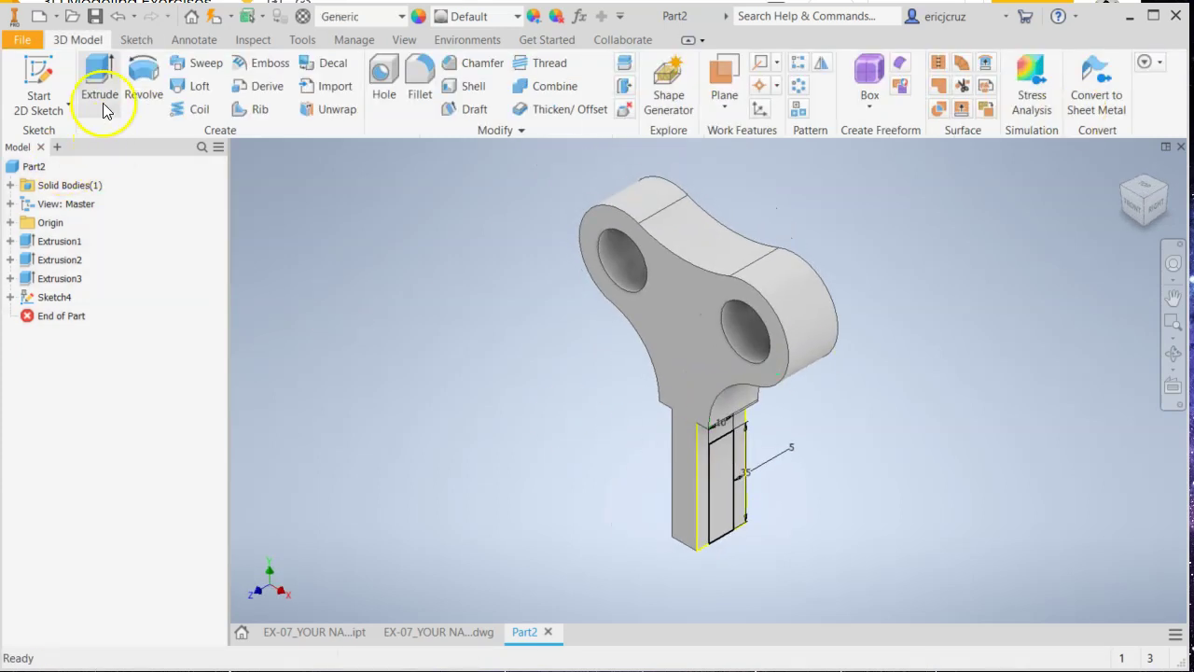
click(100, 89)
click(290, 336)
click(724, 480)
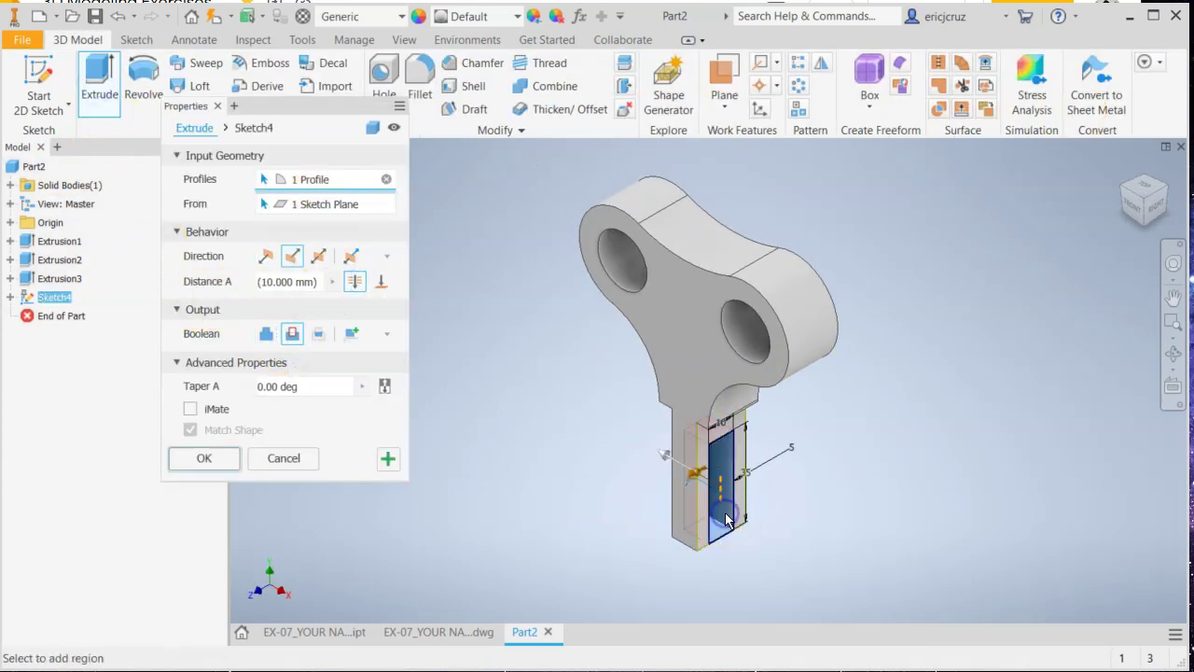
click(207, 457)
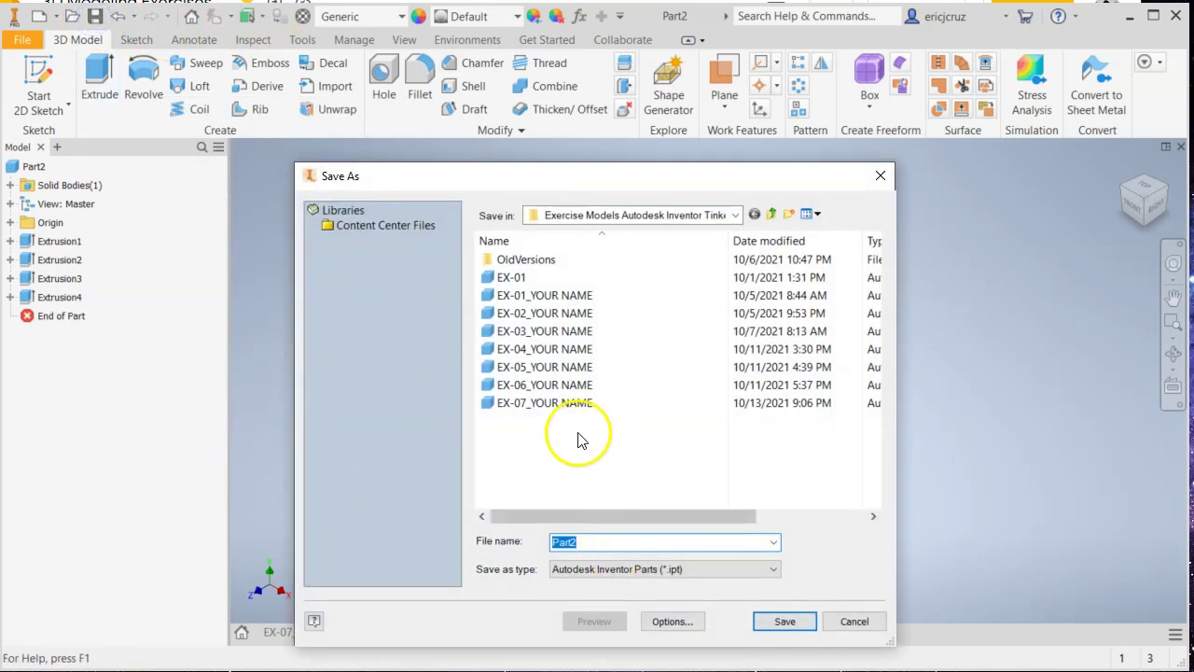
Step: Save the part as EX-08_YOUR NAME in the exercise models folder and switch back to the EX-08 slide
click(559, 402)
click(578, 542)
text(8_YOUR NAME)
click(785, 621)
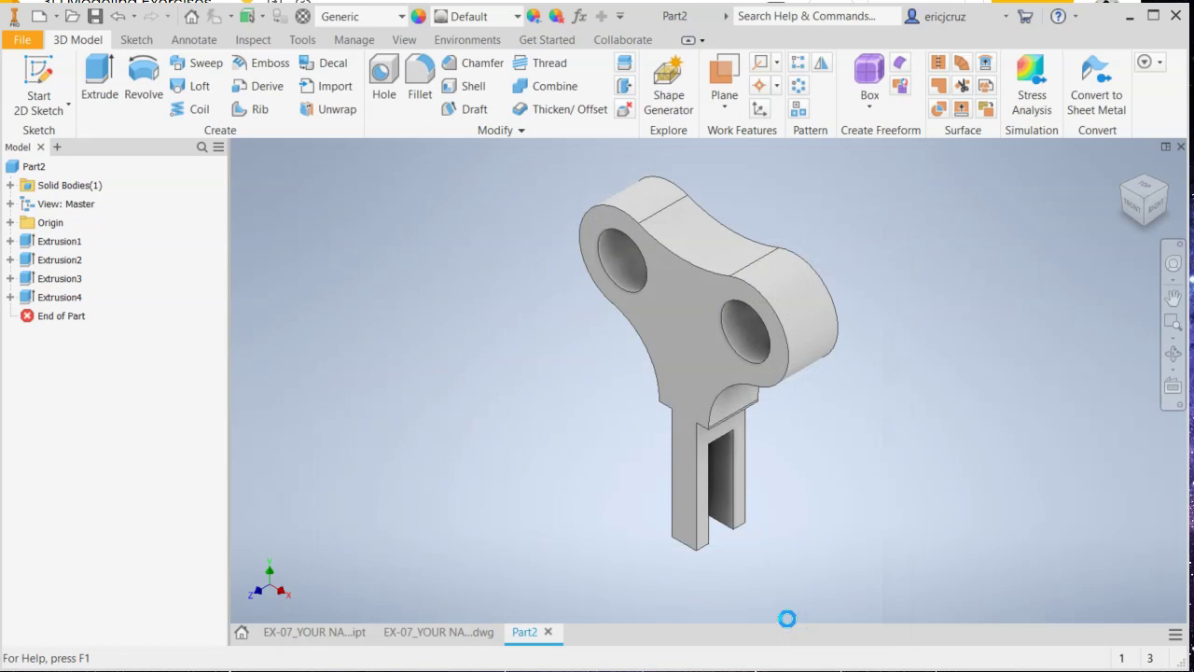
key(alt+Tab)
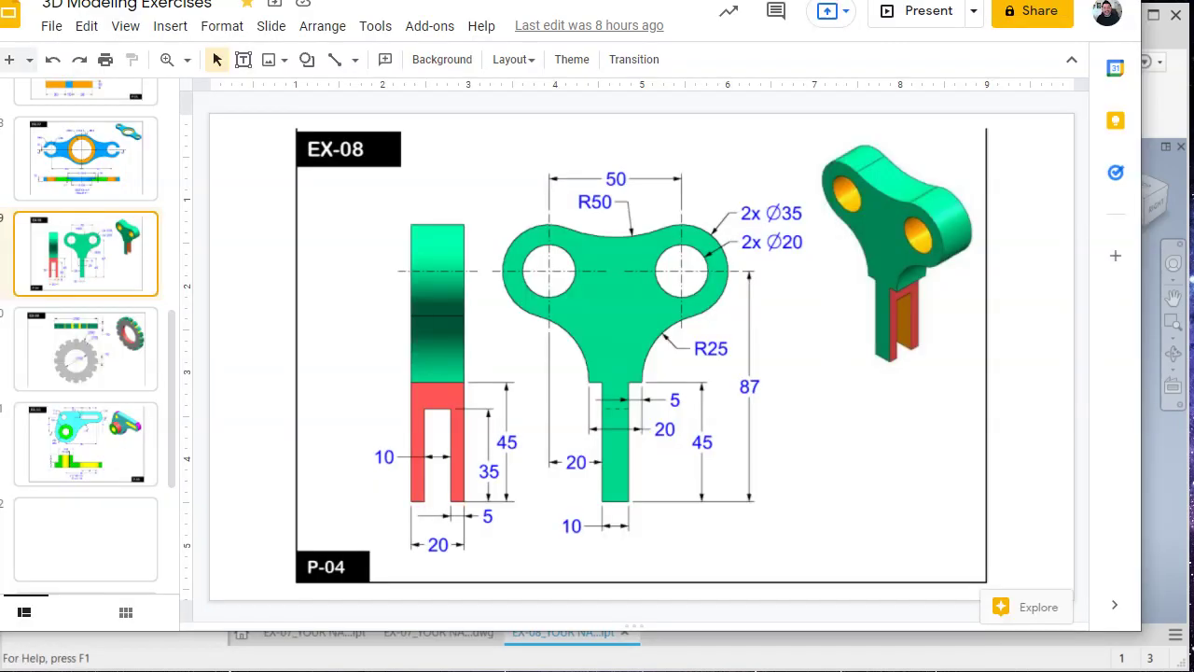